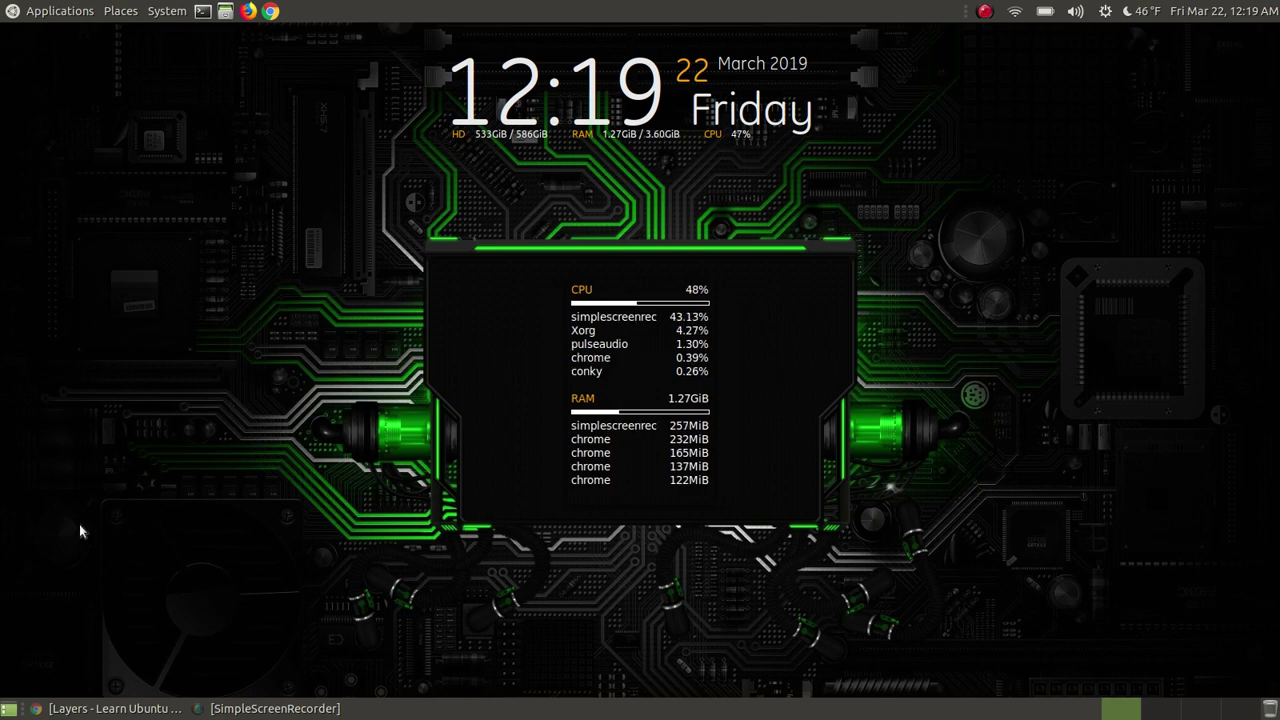
Switch to the browser's Layers page on Learn Ubuntu MATE and read the Introduction to Layers, including the layer stacking diagrams.
{"action": "left_click", "coordinate": [76, 710]}
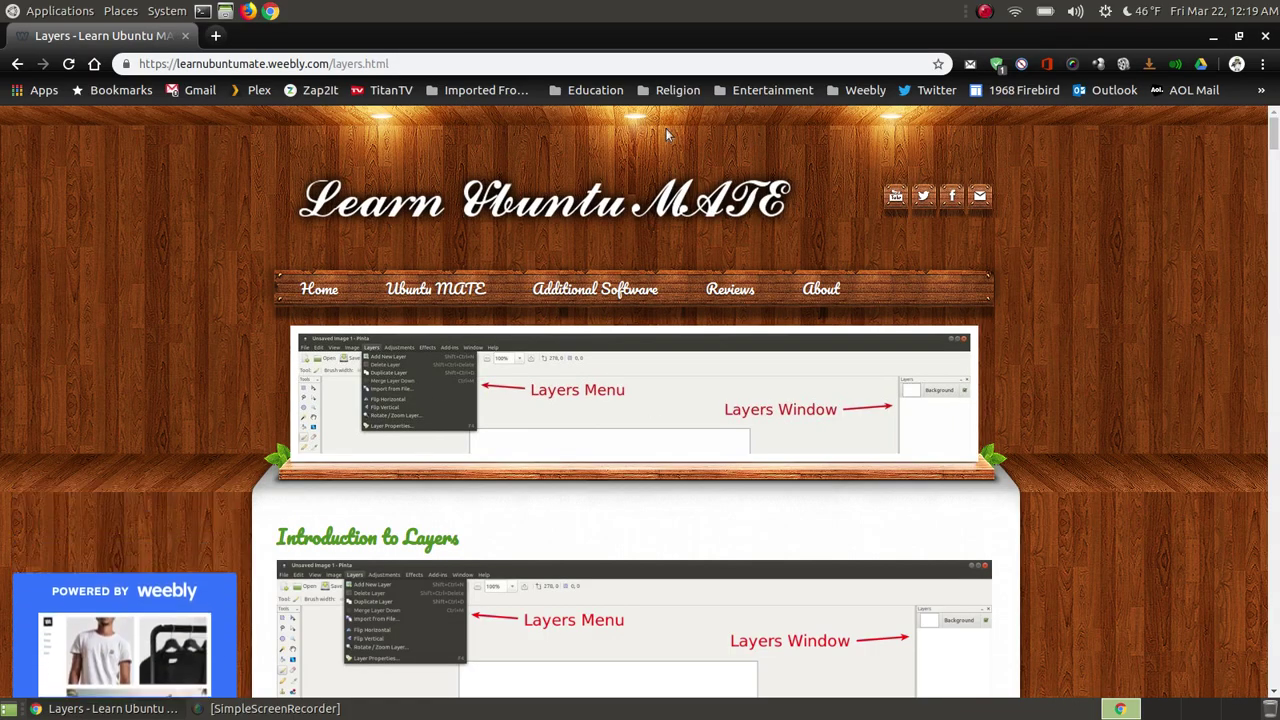
{"action": "scroll", "coordinate": [1050, 355], "scroll_direction": "down", "scroll_amount": 3}
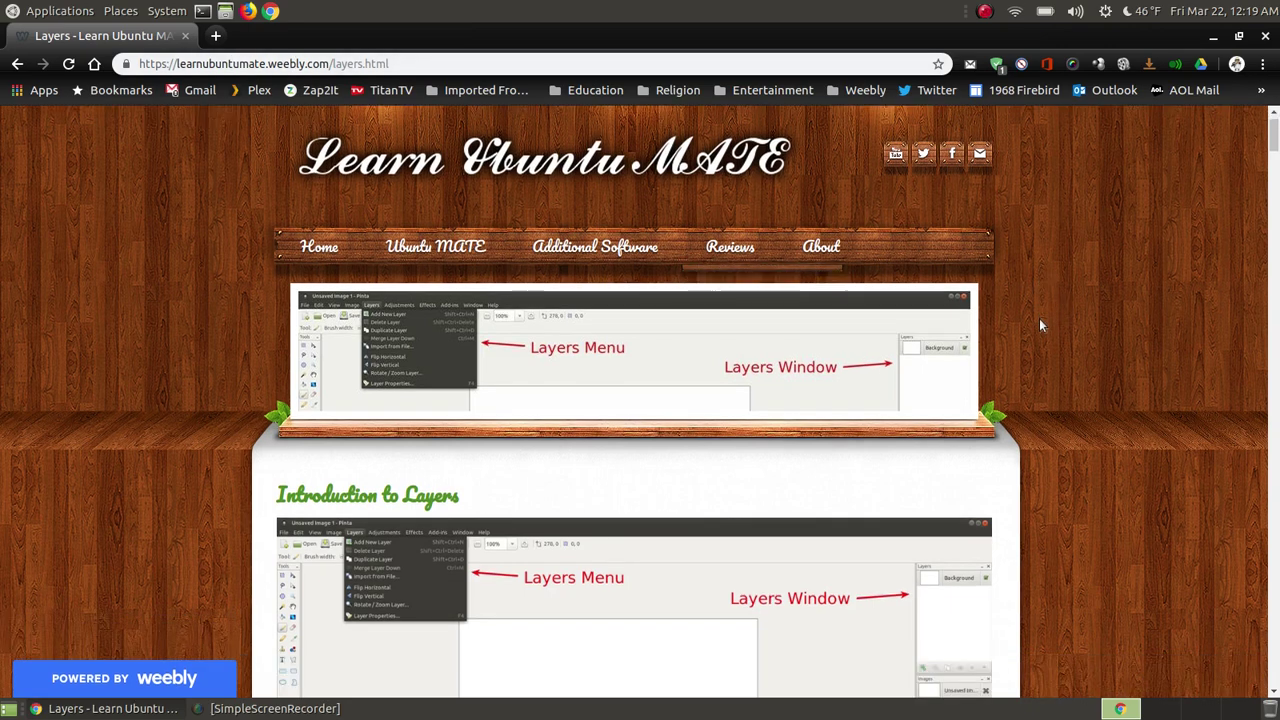
{"action": "scroll", "coordinate": [1042, 340], "scroll_direction": "down", "scroll_amount": 1}
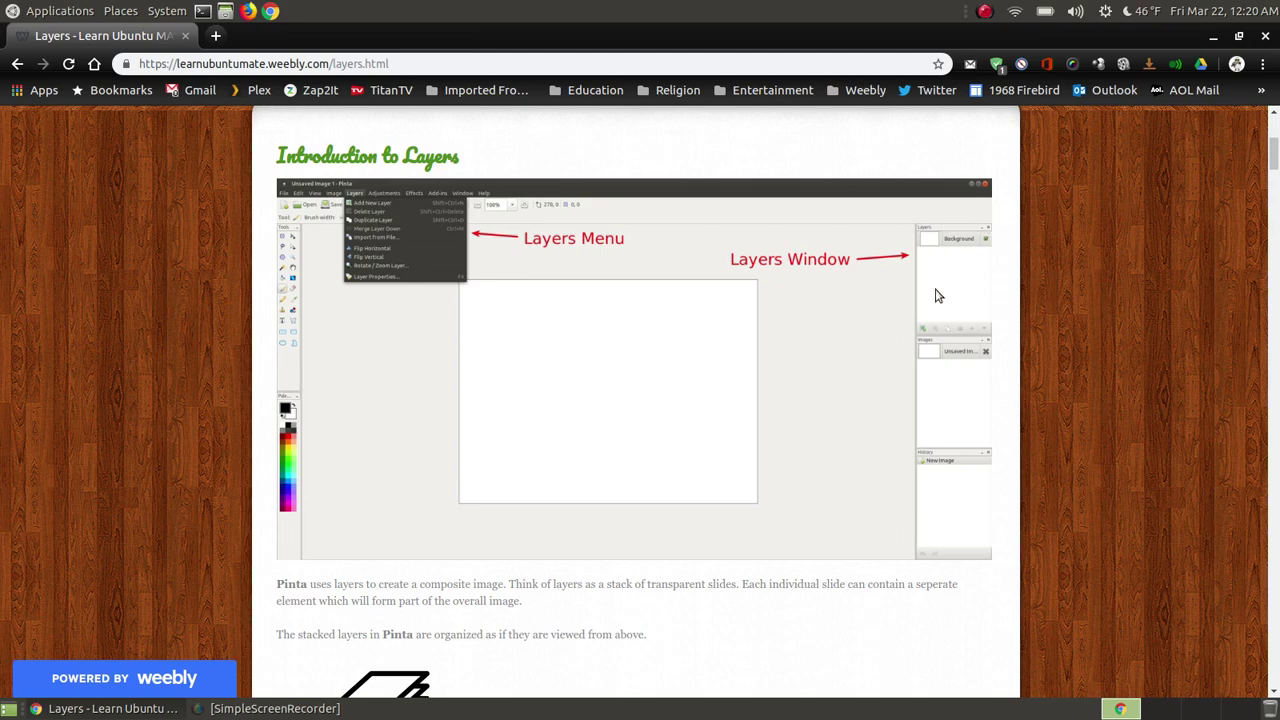
{"action": "scroll", "coordinate": [1013, 305], "scroll_direction": "down", "scroll_amount": 3}
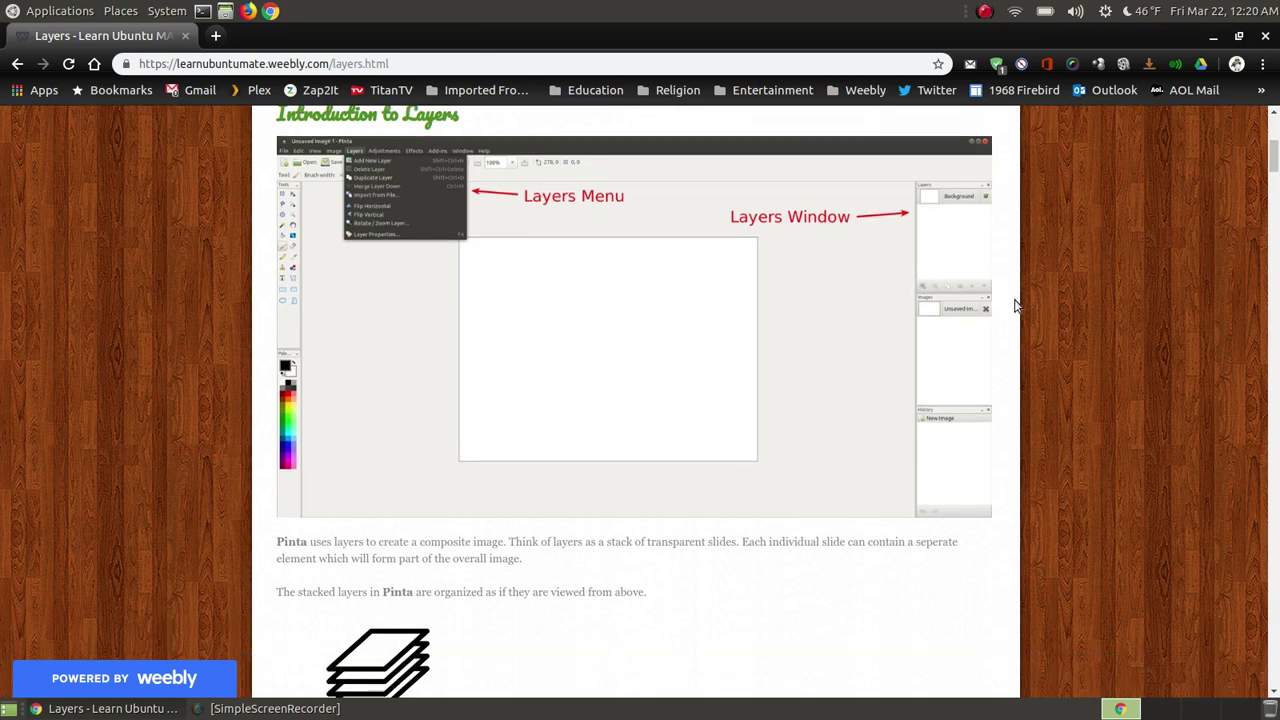
{"action": "scroll", "coordinate": [975, 257], "scroll_direction": "down", "scroll_amount": 2}
{"action": "scroll", "coordinate": [975, 257], "scroll_direction": "down", "scroll_amount": 3}
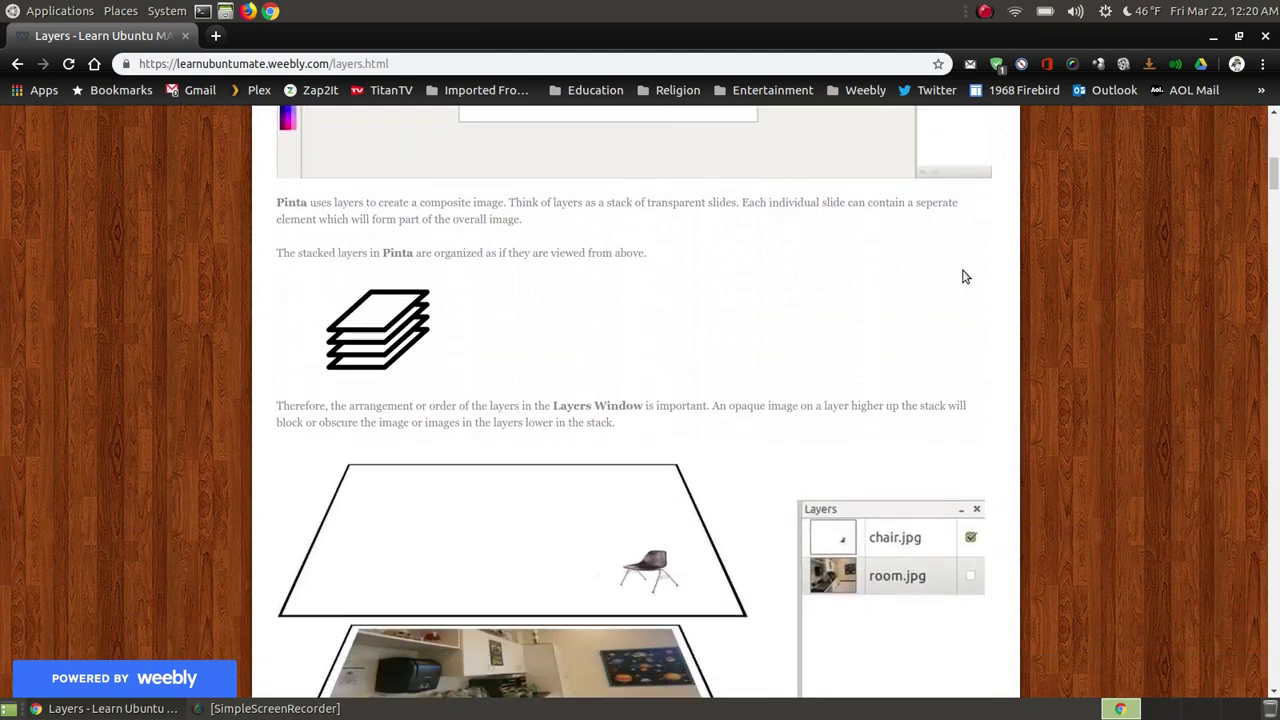
{"action": "scroll", "coordinate": [963, 275], "scroll_direction": "up", "scroll_amount": 6}
{"action": "scroll", "coordinate": [958, 266], "scroll_direction": "up", "scroll_amount": 1}
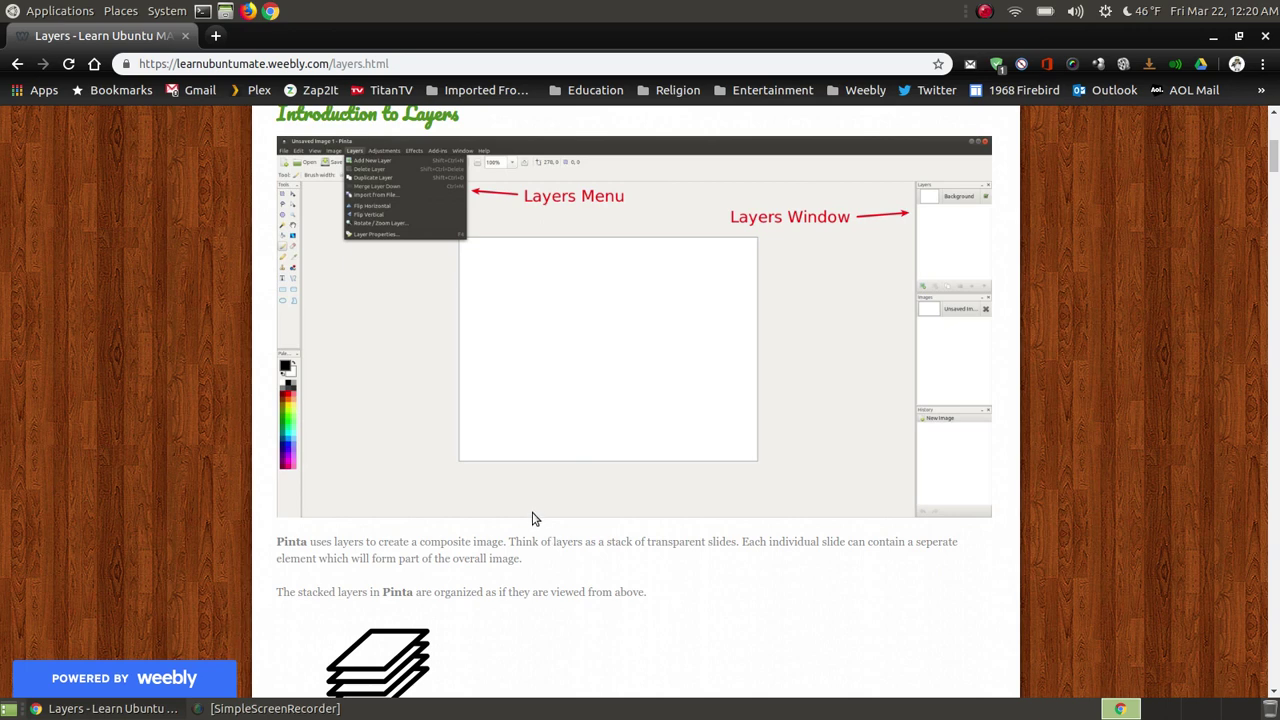
{"action": "scroll", "coordinate": [533, 519], "scroll_direction": "down", "scroll_amount": 1}
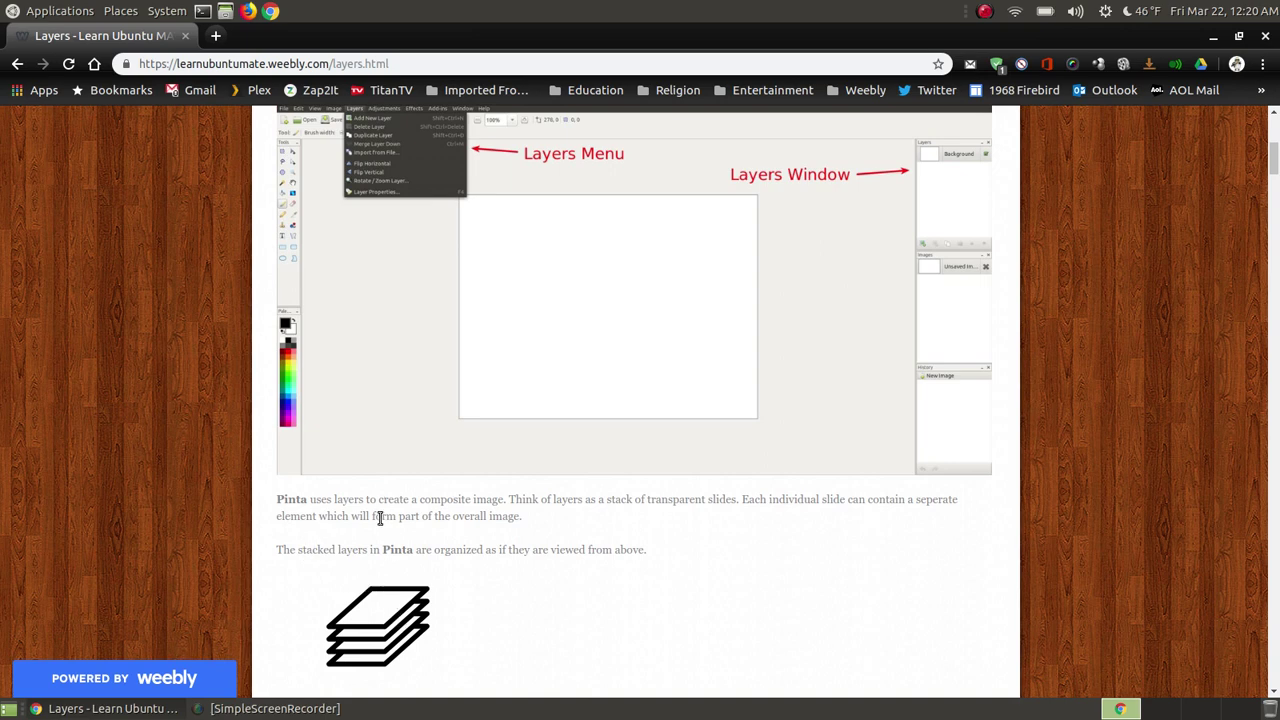
{"action": "scroll", "coordinate": [690, 425], "scroll_direction": "down", "scroll_amount": 5}
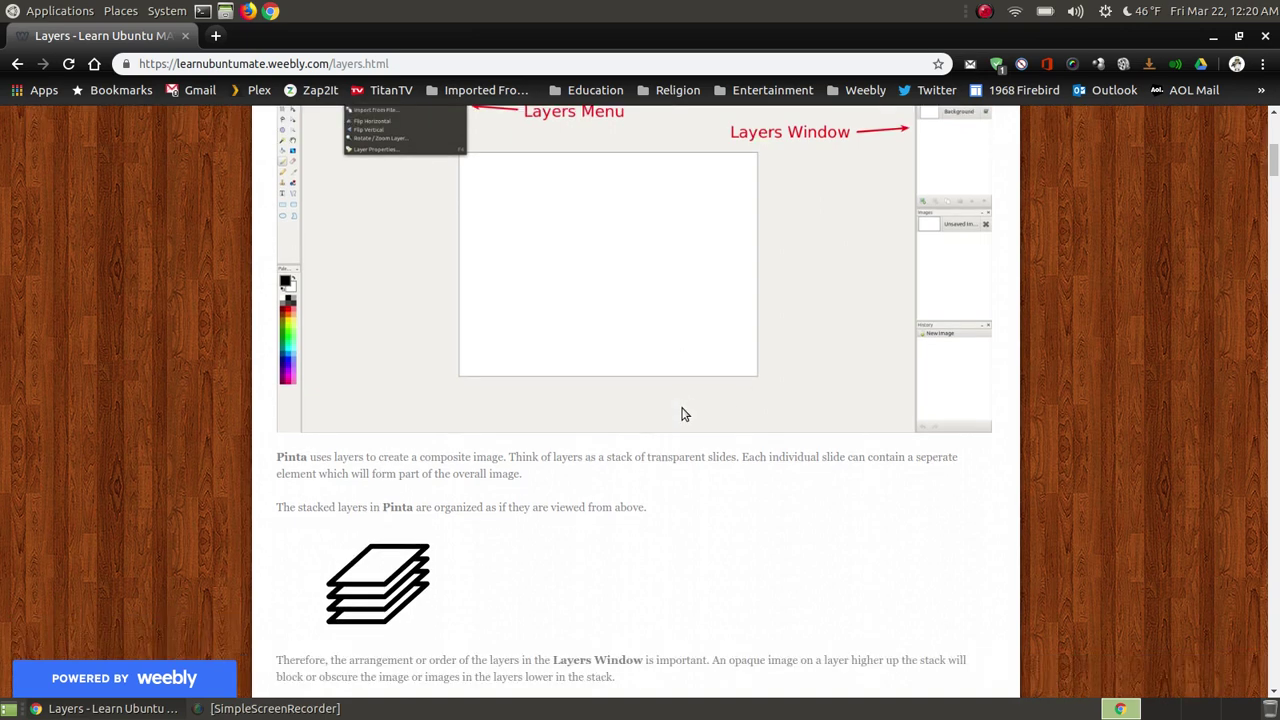
{"action": "scroll", "coordinate": [646, 381], "scroll_direction": "down", "scroll_amount": 1}
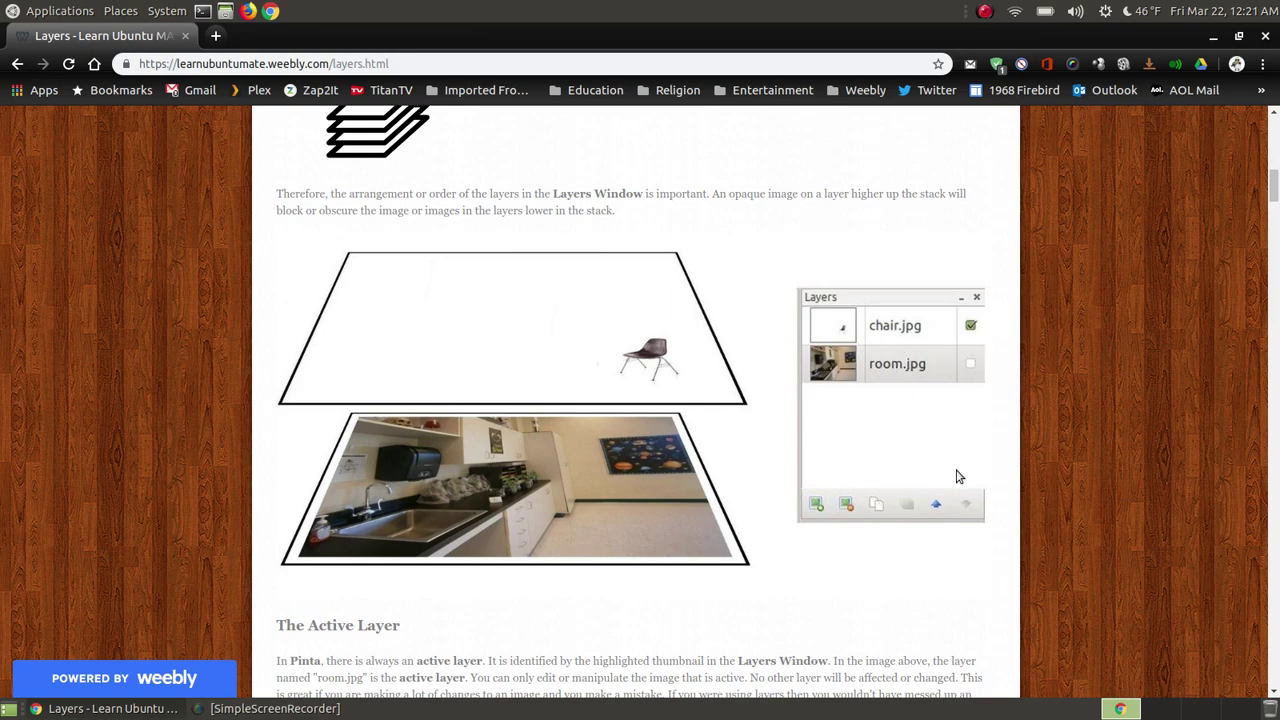
Read the sections on the active layer and the Layers Window, including the chair.jpg and room.jpg example.
{"action": "scroll", "coordinate": [890, 452], "scroll_direction": "down", "scroll_amount": 5}
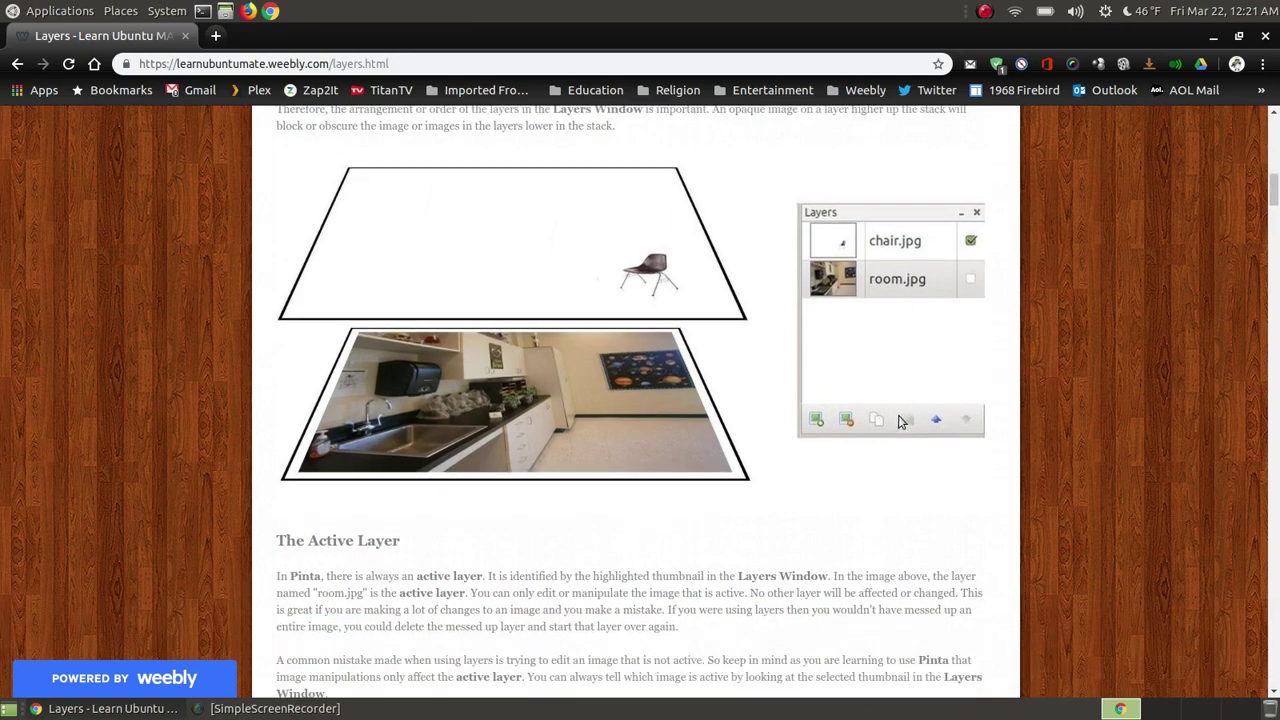
{"action": "scroll", "coordinate": [899, 396], "scroll_direction": "down", "scroll_amount": 5}
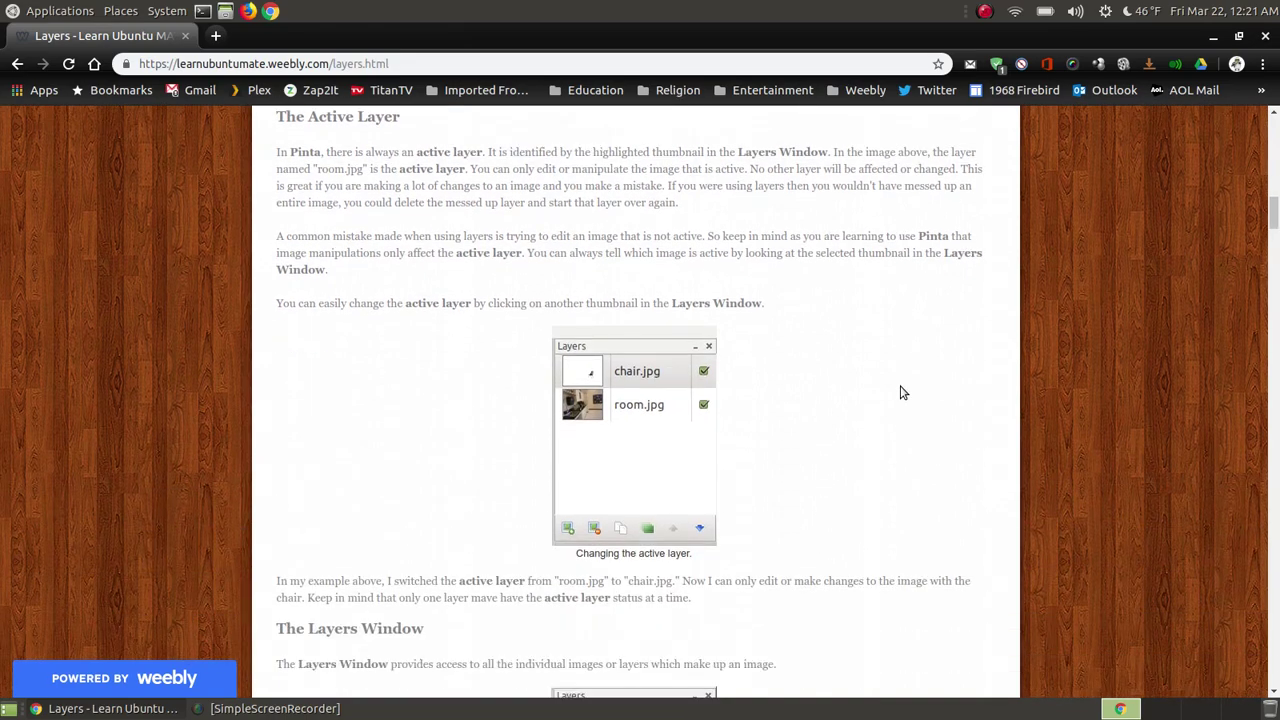
{"action": "scroll", "coordinate": [903, 390], "scroll_direction": "down", "scroll_amount": 3}
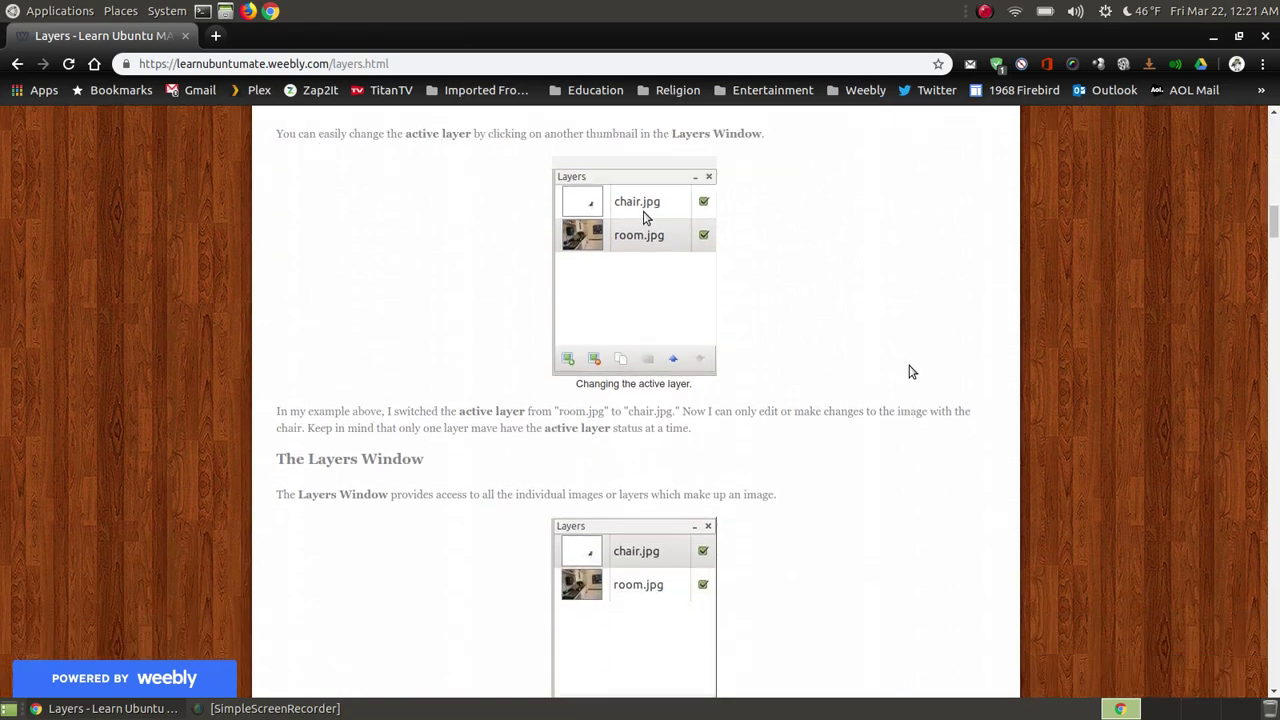
{"action": "scroll", "coordinate": [908, 369], "scroll_direction": "down", "scroll_amount": 2}
{"action": "scroll", "coordinate": [906, 350], "scroll_direction": "up", "scroll_amount": 4}
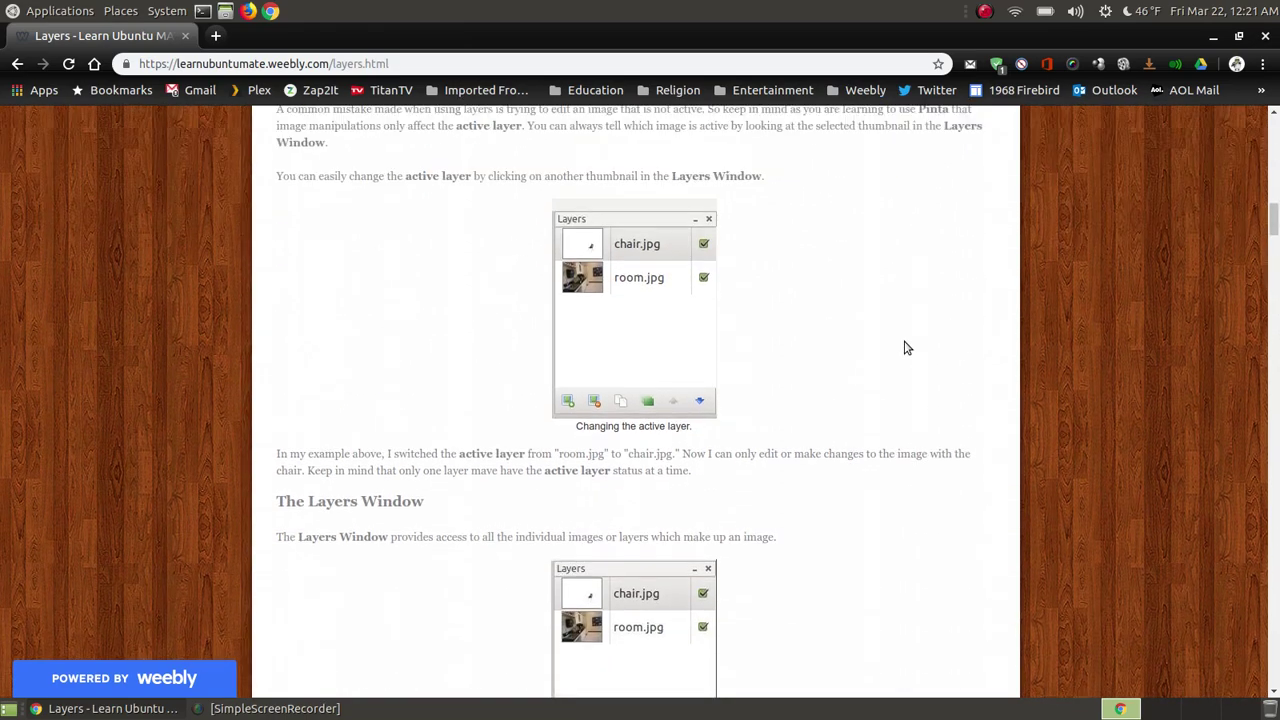
{"action": "scroll", "coordinate": [791, 386], "scroll_direction": "down", "scroll_amount": 3}
{"action": "scroll", "coordinate": [787, 398], "scroll_direction": "down", "scroll_amount": 4}
{"action": "scroll", "coordinate": [949, 371], "scroll_direction": "down", "scroll_amount": 4}
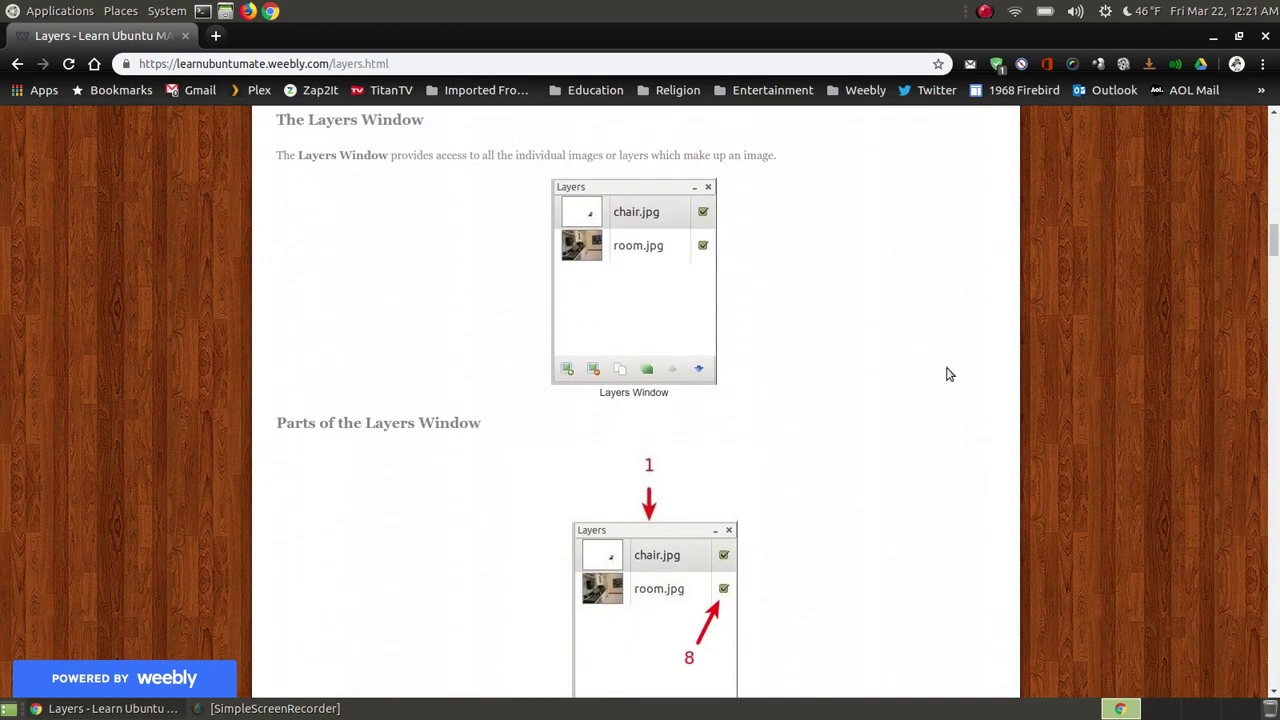
Examine the numbered Parts of the Layers Window diagram and the descriptions of its eight controls.
{"action": "scroll", "coordinate": [931, 370], "scroll_direction": "down", "scroll_amount": 1}
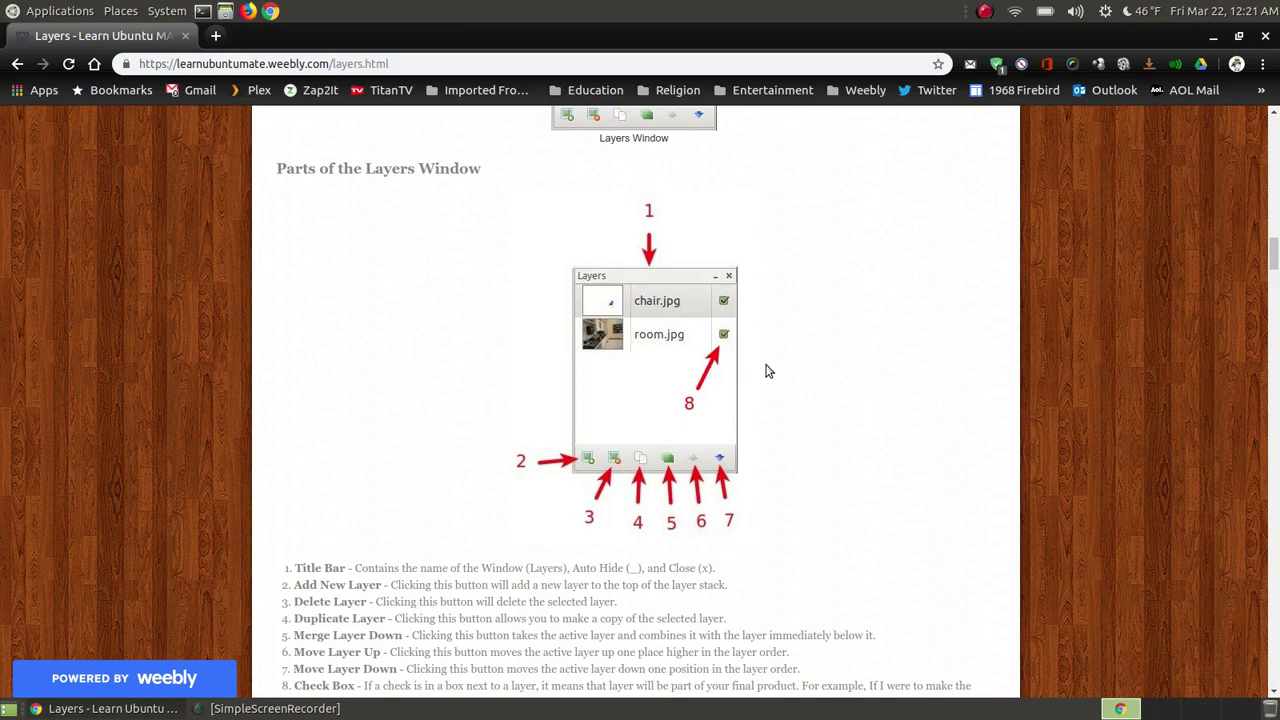
{"action": "scroll", "coordinate": [766, 375], "scroll_direction": "down", "scroll_amount": 2}
{"action": "scroll", "coordinate": [766, 388], "scroll_direction": "down", "scroll_amount": 2}
{"action": "scroll", "coordinate": [766, 366], "scroll_direction": "up", "scroll_amount": 2}
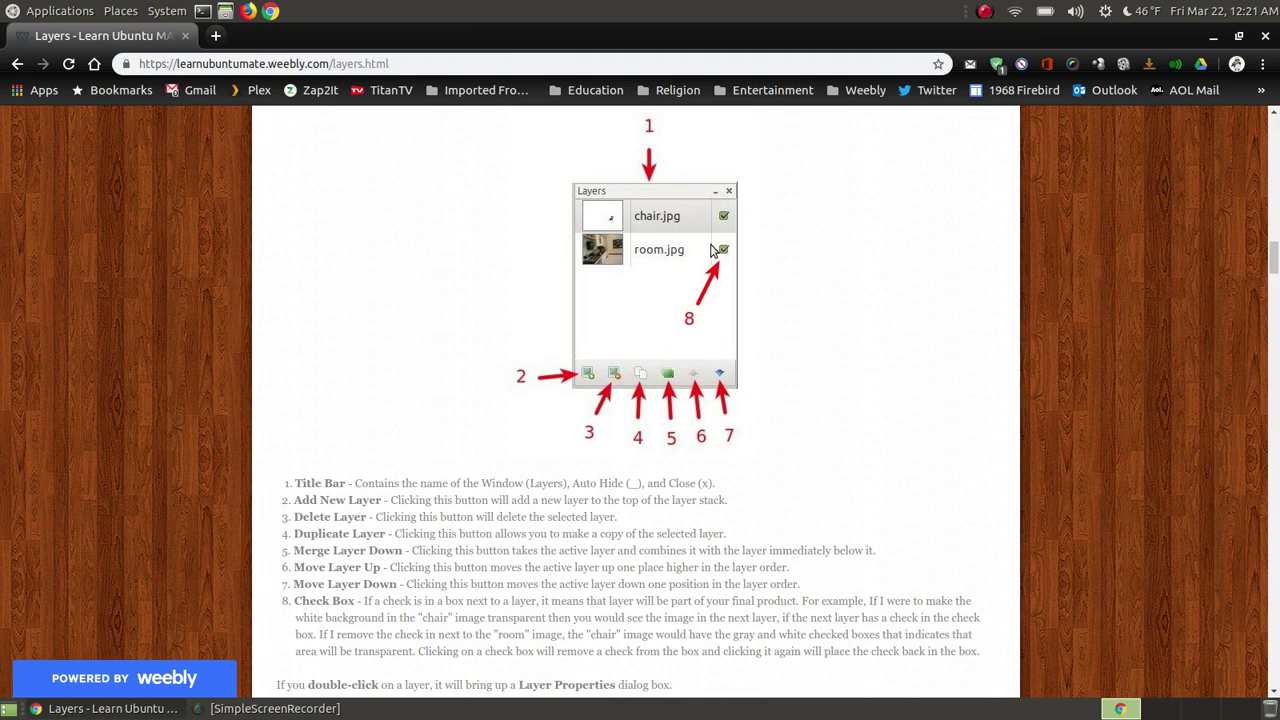
{"action": "scroll", "coordinate": [712, 245], "scroll_direction": "down", "scroll_amount": 1}
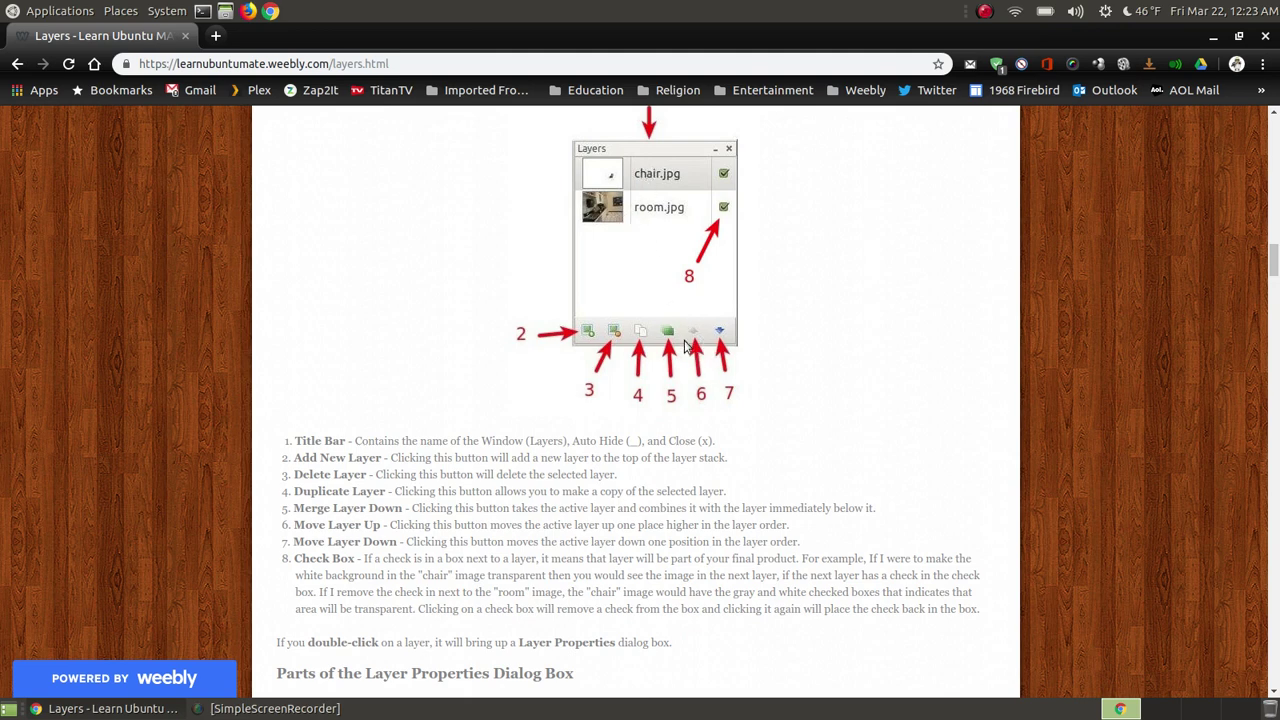
Examine the Layer Properties dialog's name, visibility, blend mode and opacity settings, comparing them with the Layers Window diagram.
{"action": "scroll", "coordinate": [701, 308], "scroll_direction": "down", "scroll_amount": 6}
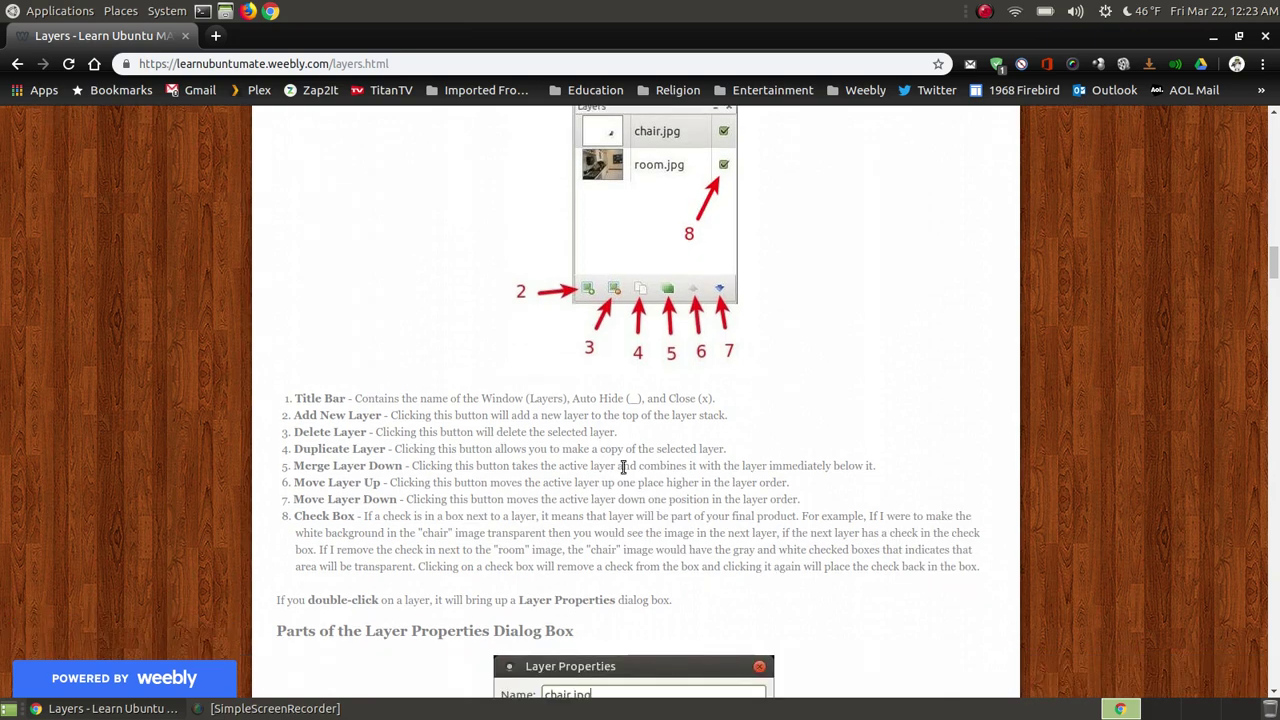
{"action": "scroll", "coordinate": [519, 374], "scroll_direction": "up", "scroll_amount": 2}
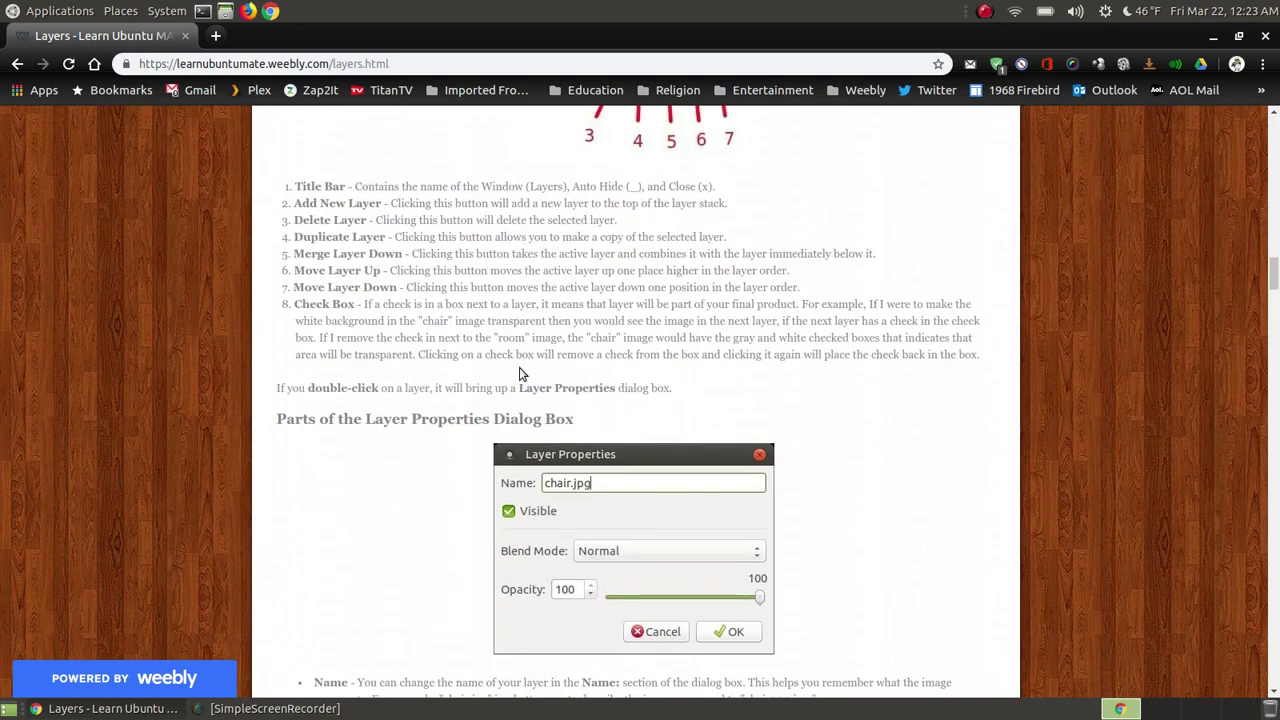
{"action": "scroll", "coordinate": [519, 374], "scroll_direction": "up", "scroll_amount": 4}
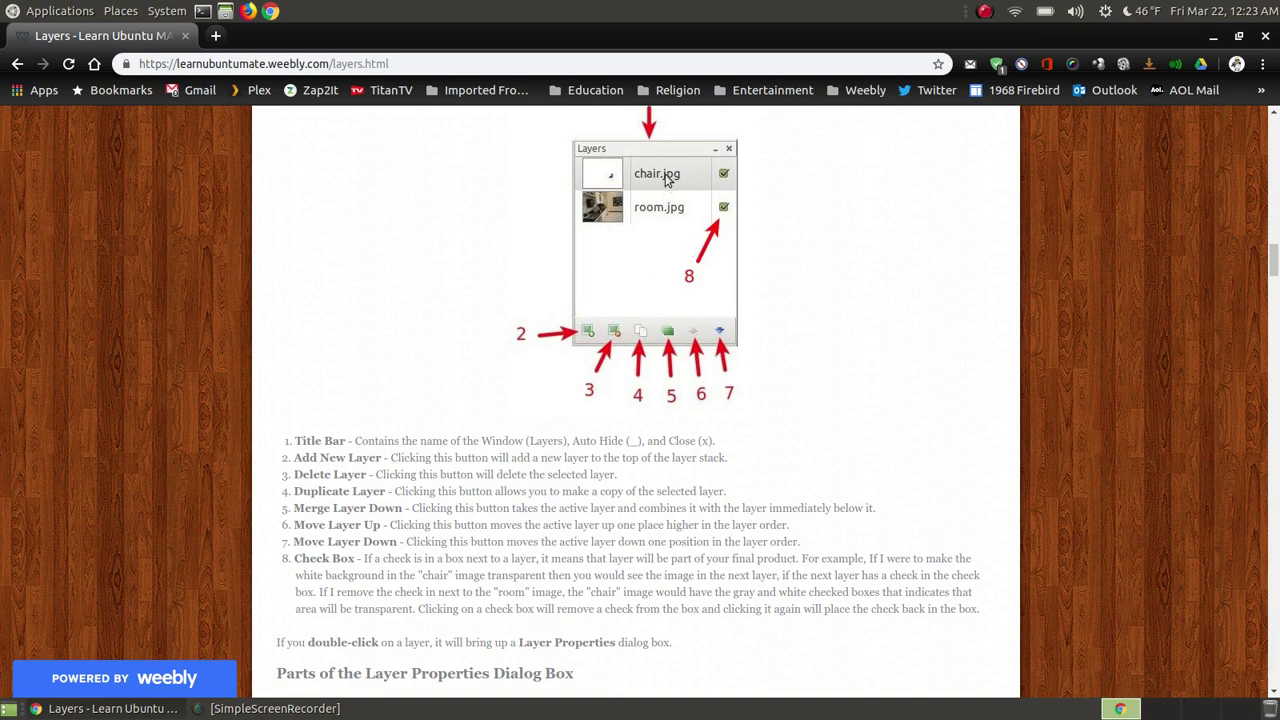
{"action": "scroll", "coordinate": [845, 305], "scroll_direction": "down", "scroll_amount": 7}
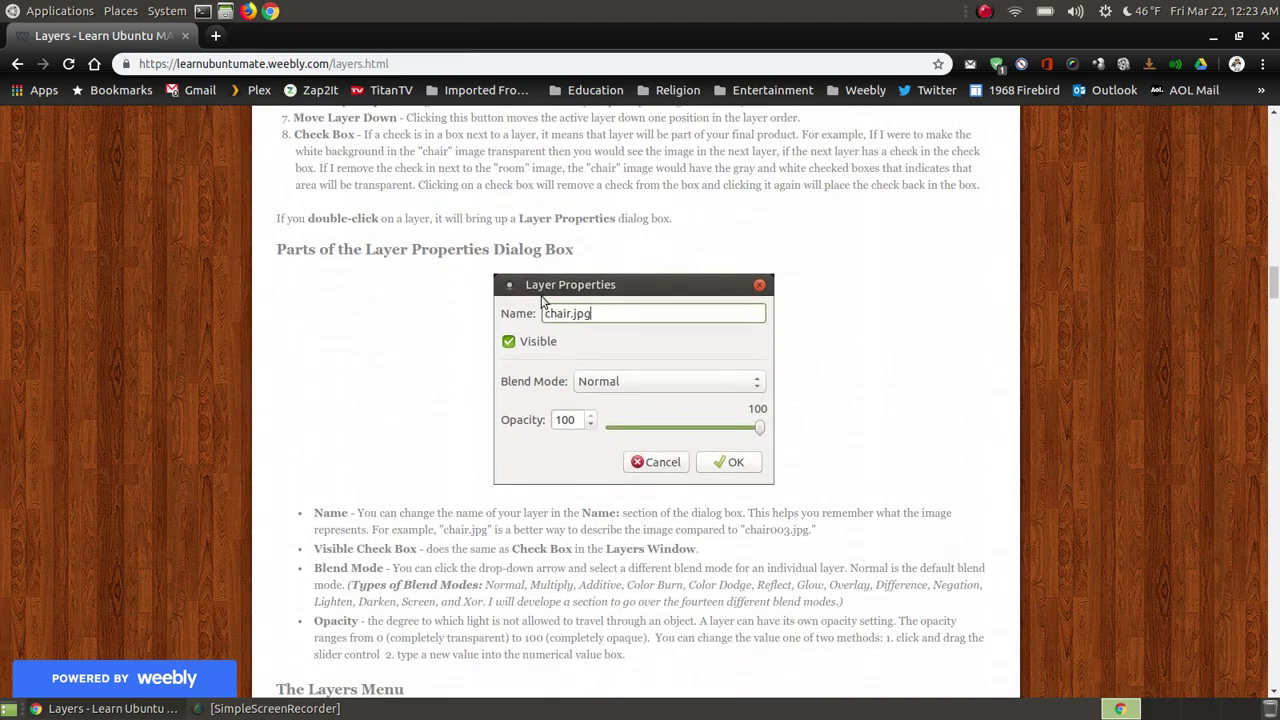
{"action": "scroll", "coordinate": [830, 324], "scroll_direction": "up", "scroll_amount": 7}
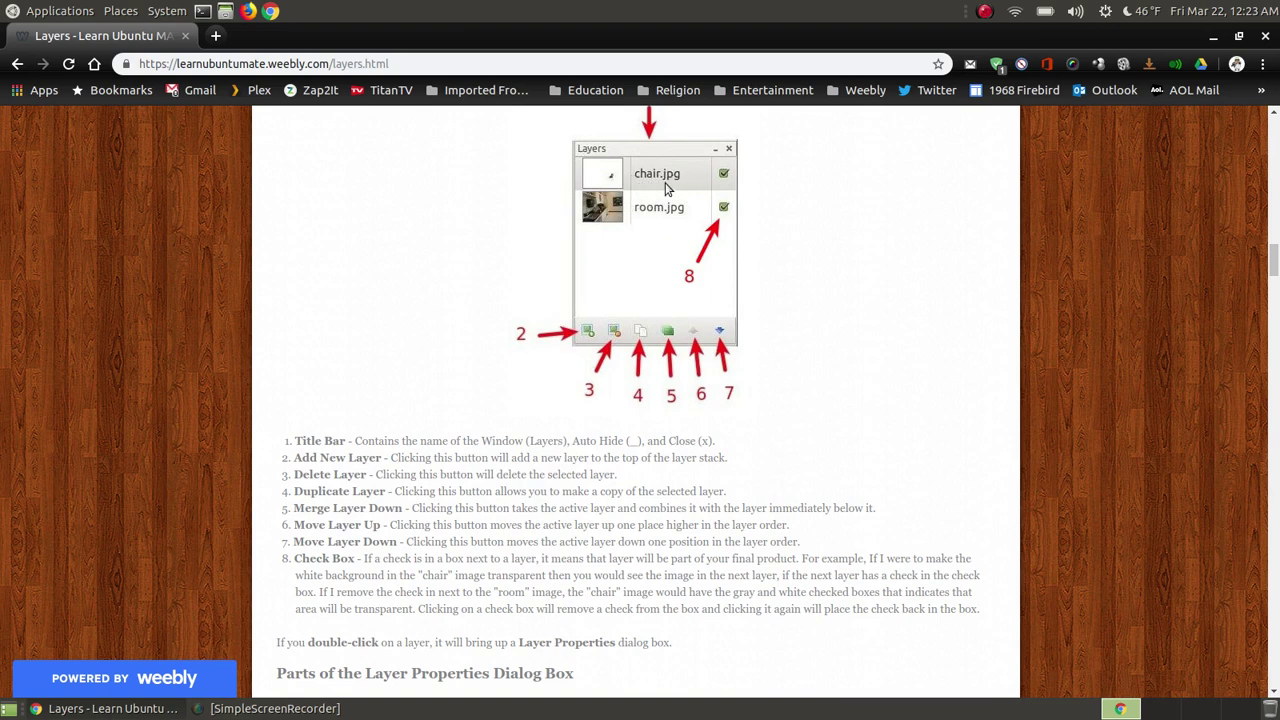
{"action": "scroll", "coordinate": [658, 176], "scroll_direction": "down", "scroll_amount": 1}
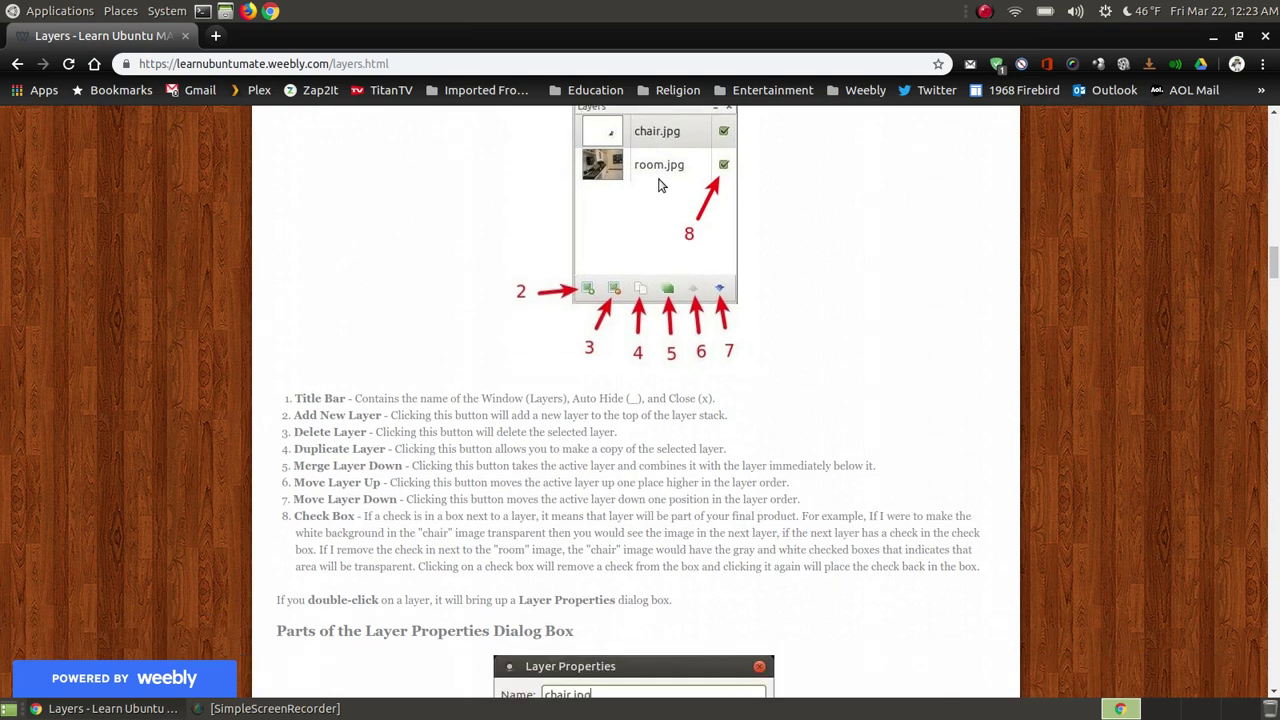
{"action": "scroll", "coordinate": [658, 234], "scroll_direction": "down", "scroll_amount": 7}
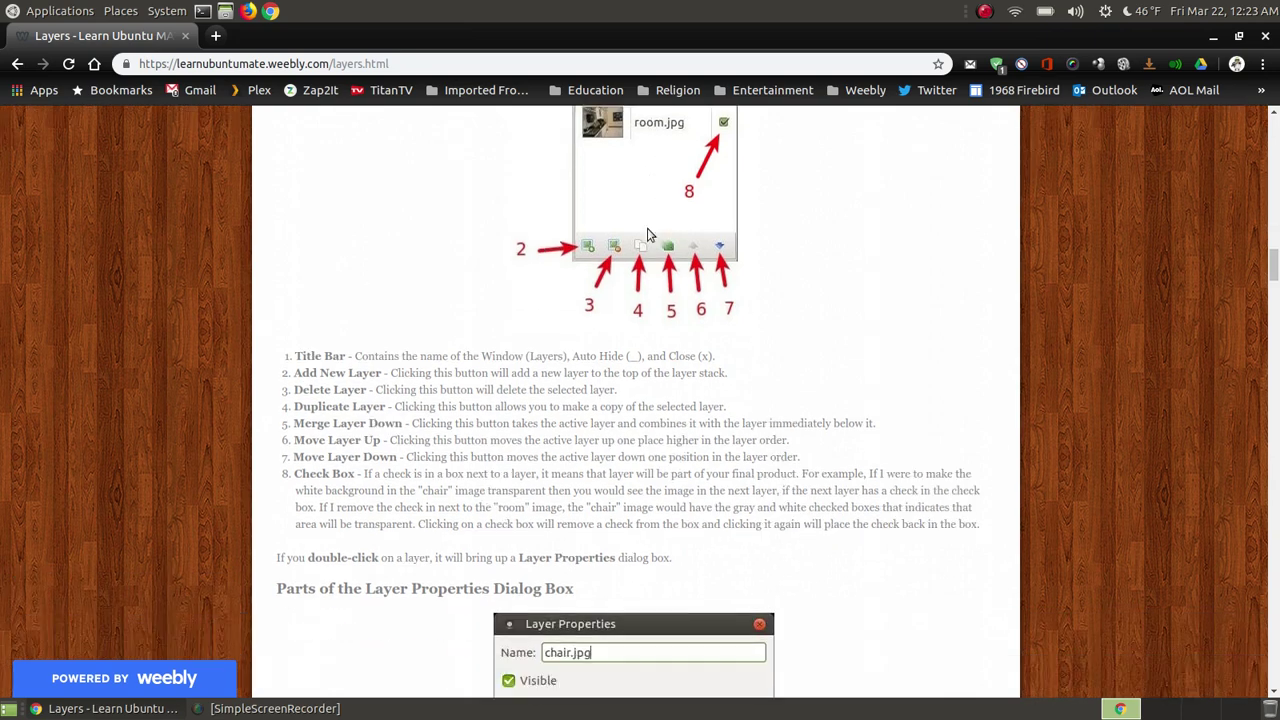
{"action": "scroll", "coordinate": [575, 360], "scroll_direction": "up", "scroll_amount": 9}
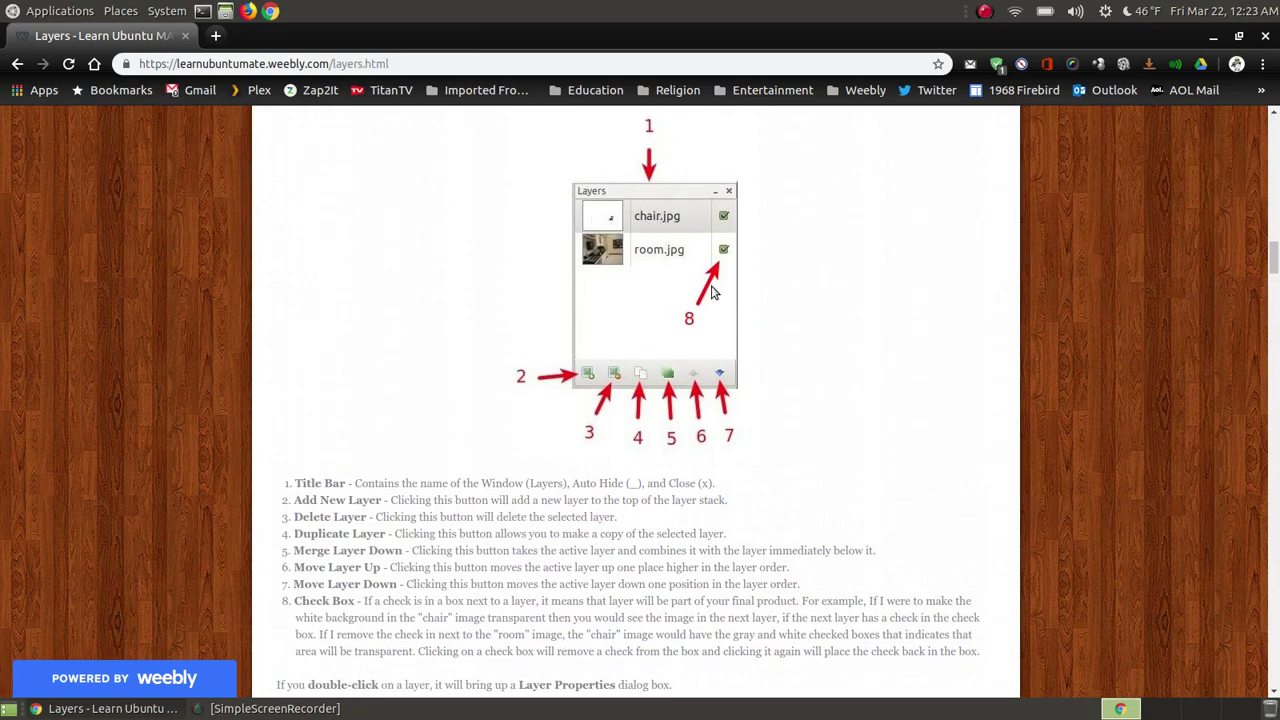
{"action": "scroll", "coordinate": [712, 290], "scroll_direction": "down", "scroll_amount": 8}
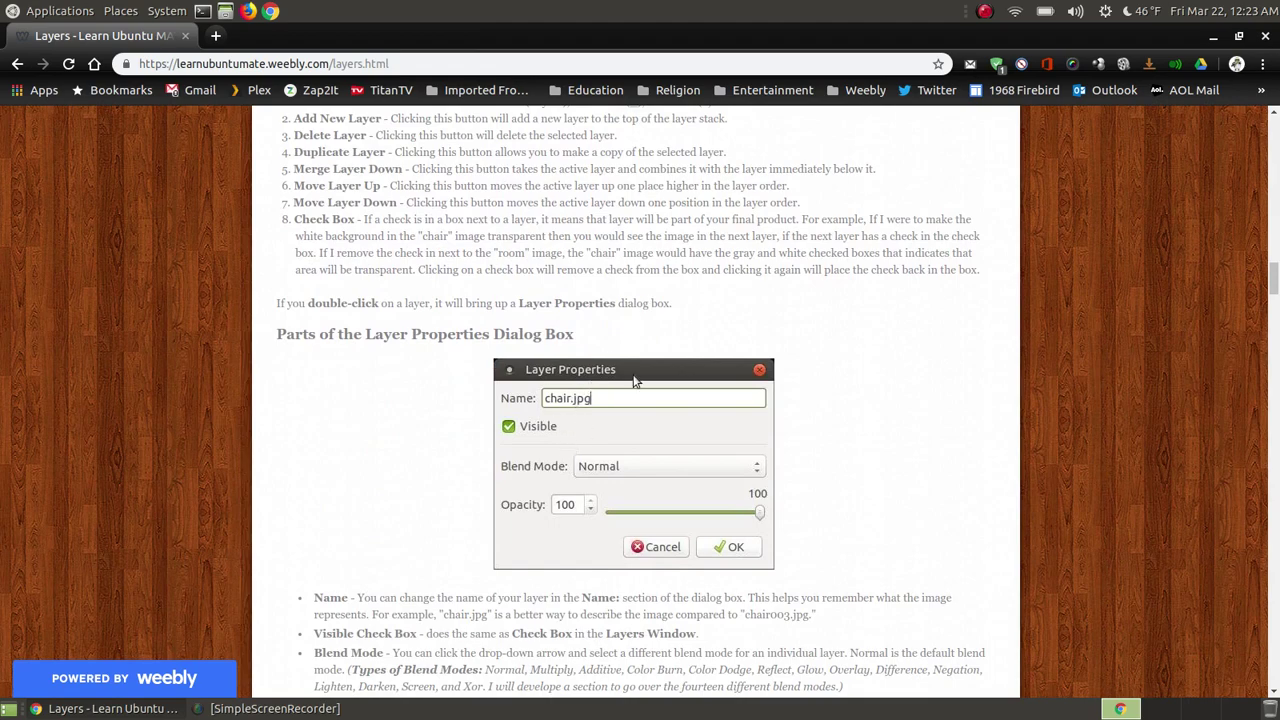
{"action": "scroll", "coordinate": [637, 384], "scroll_direction": "down", "scroll_amount": 3}
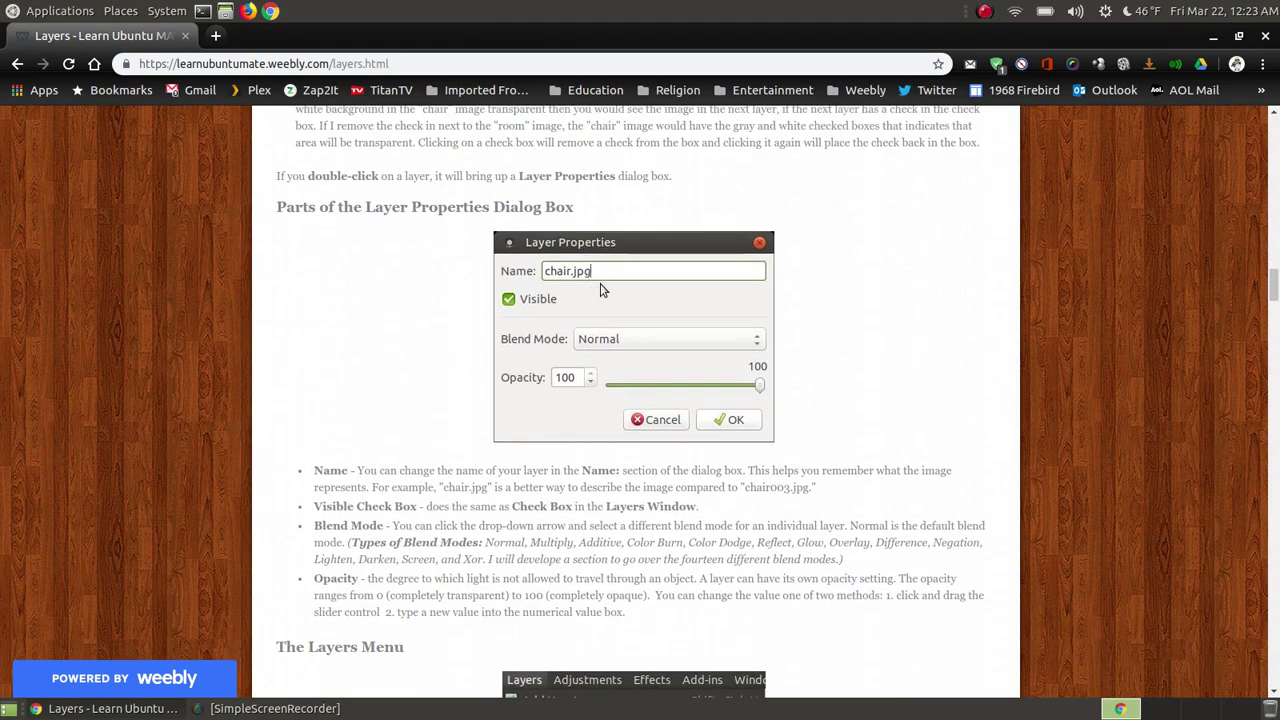
{"action": "scroll", "coordinate": [605, 290], "scroll_direction": "up", "scroll_amount": 12}
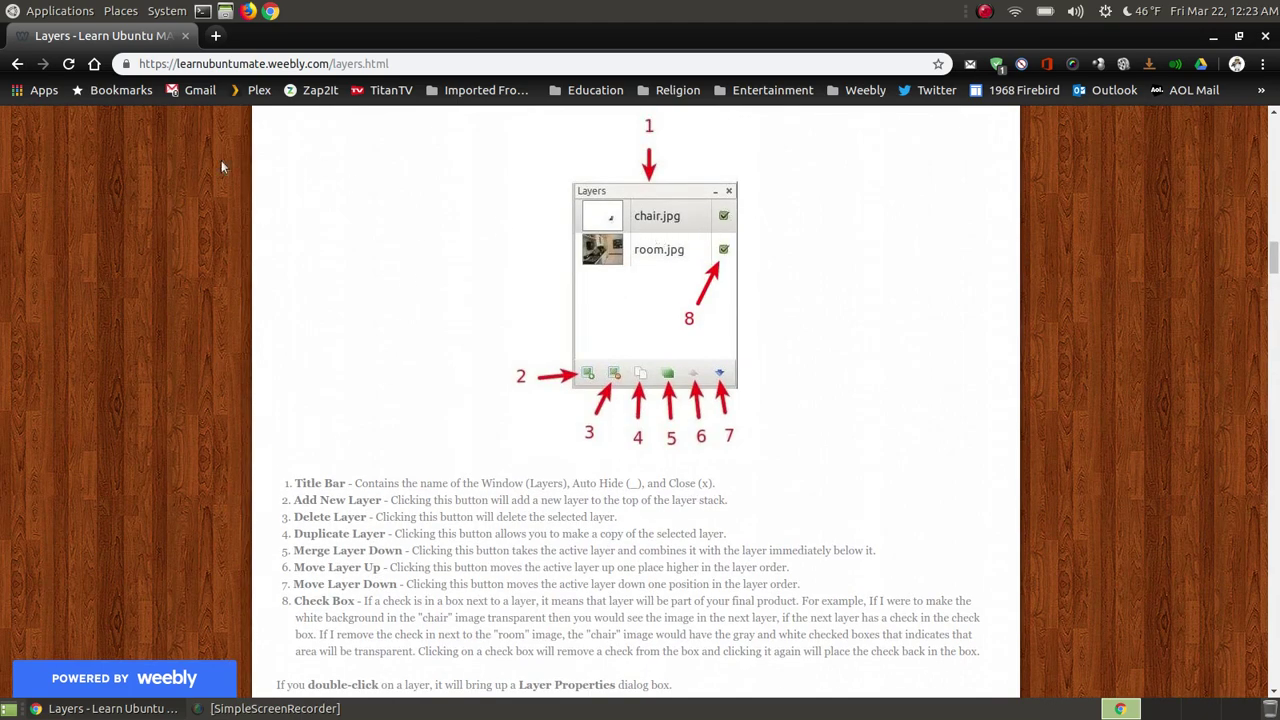
{"action": "scroll", "coordinate": [627, 240], "scroll_direction": "down", "scroll_amount": 7}
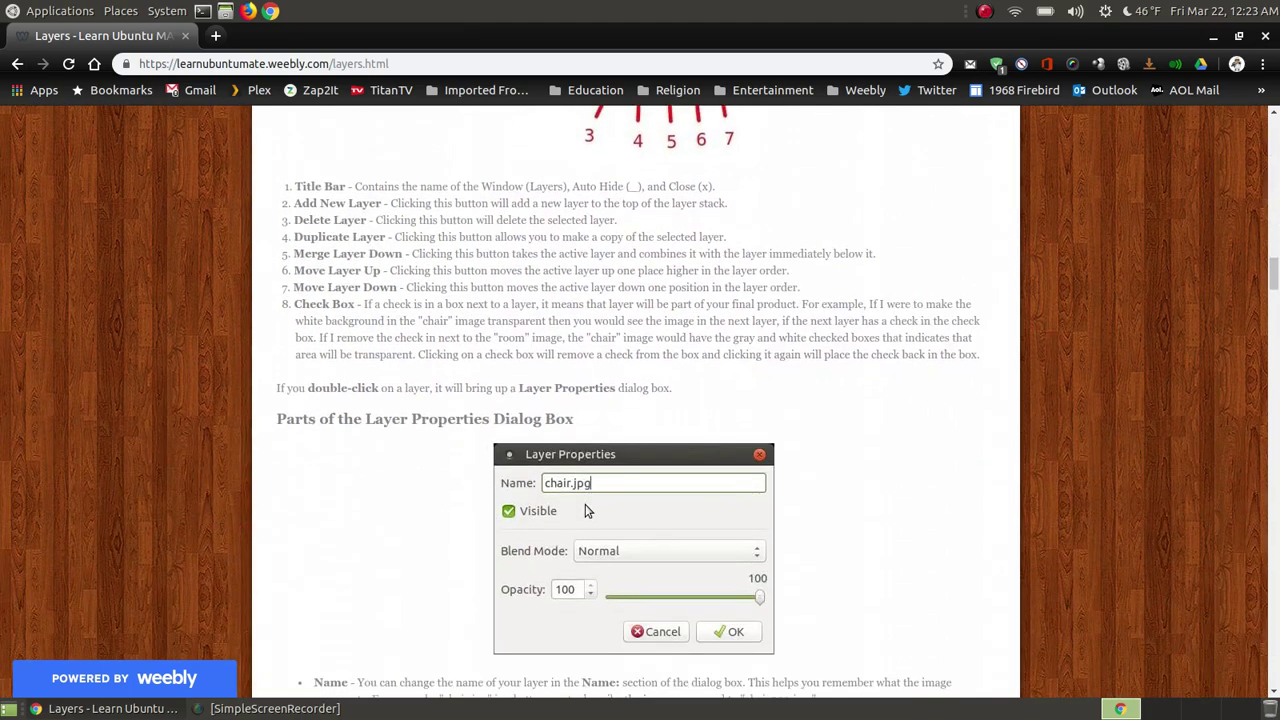
{"action": "scroll", "coordinate": [761, 354], "scroll_direction": "up", "scroll_amount": 7}
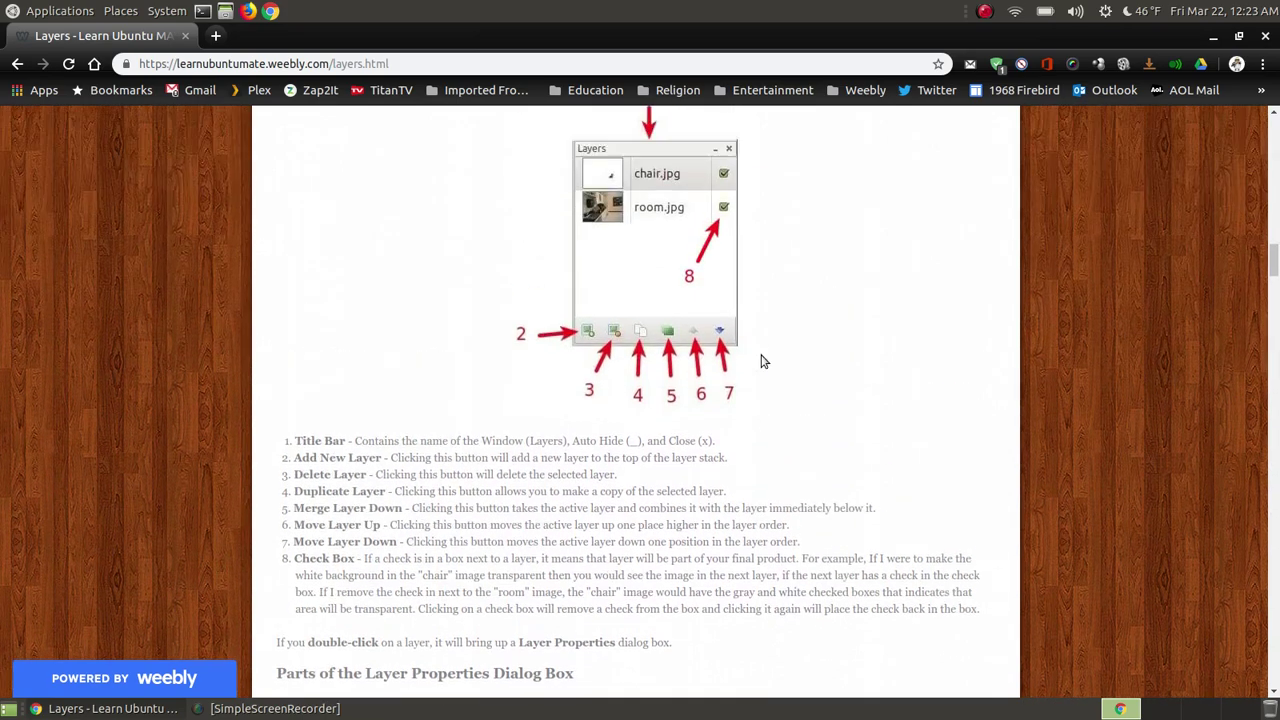
{"action": "scroll", "coordinate": [729, 230], "scroll_direction": "down", "scroll_amount": 12}
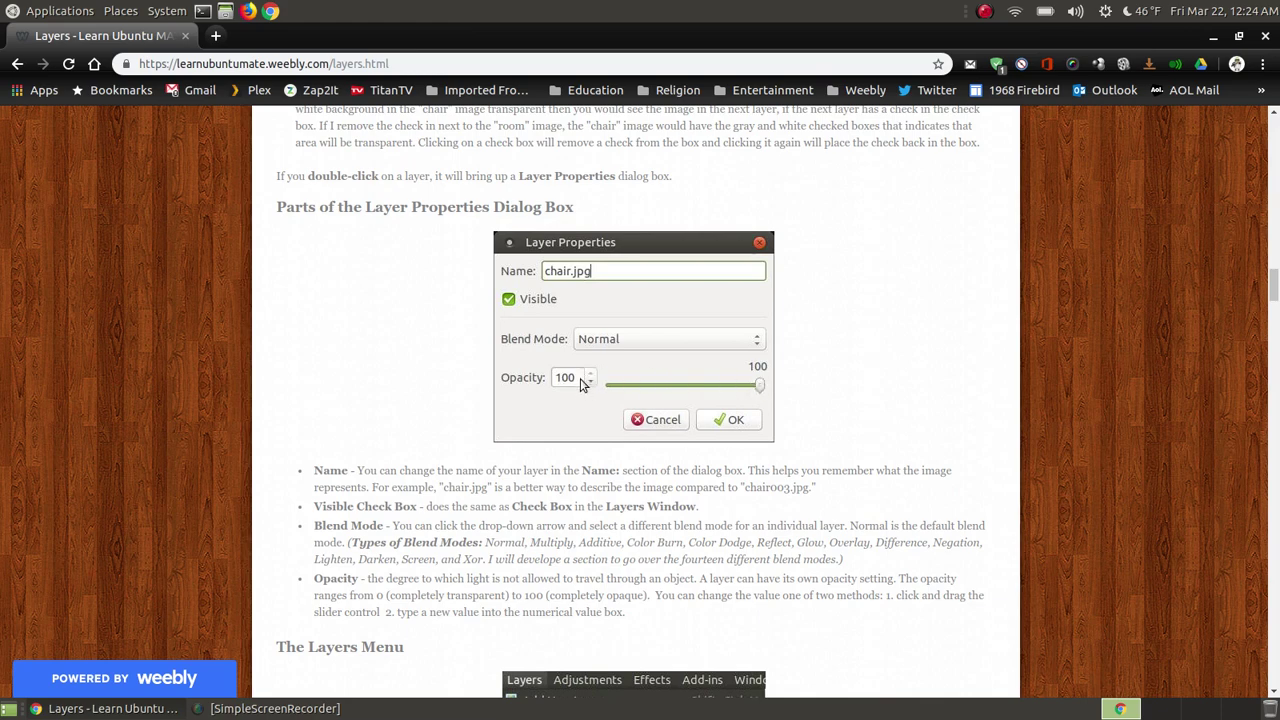
{"action": "scroll", "coordinate": [586, 390], "scroll_direction": "down", "scroll_amount": 2}
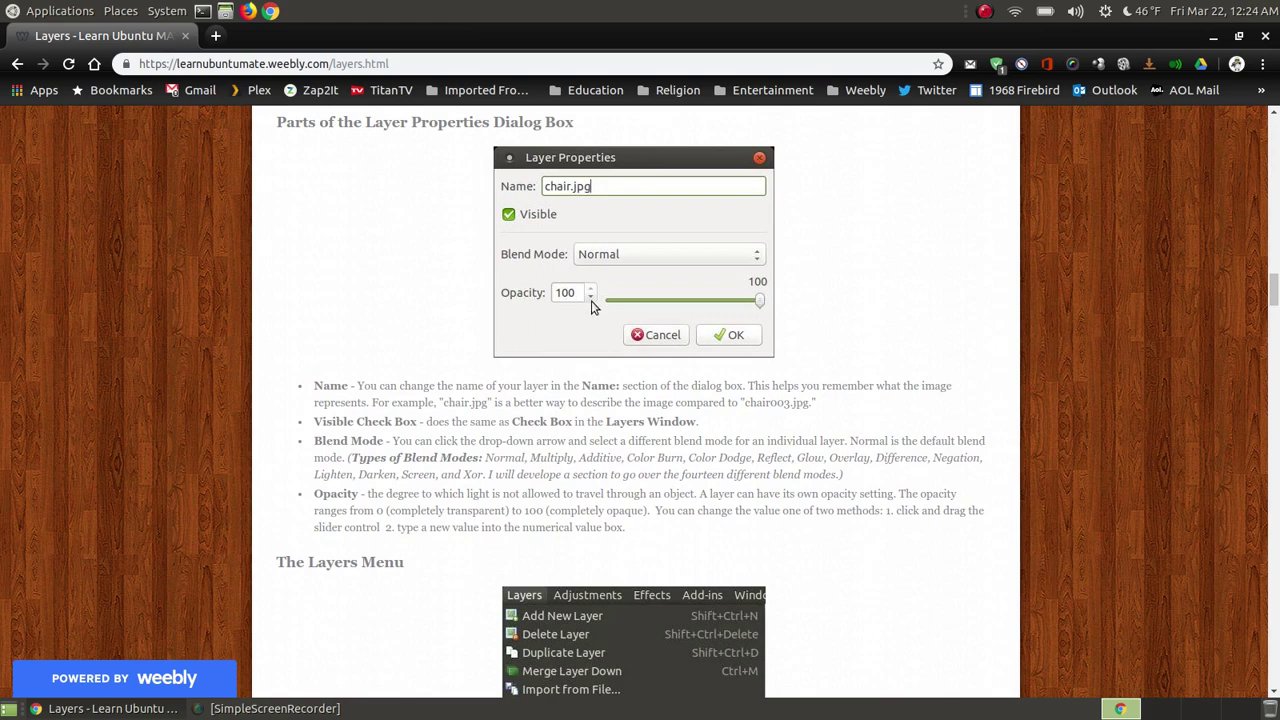
Review the Layers Menu commands against the matching controls described for the Layers Window.
{"action": "scroll", "coordinate": [626, 336], "scroll_direction": "down", "scroll_amount": 8}
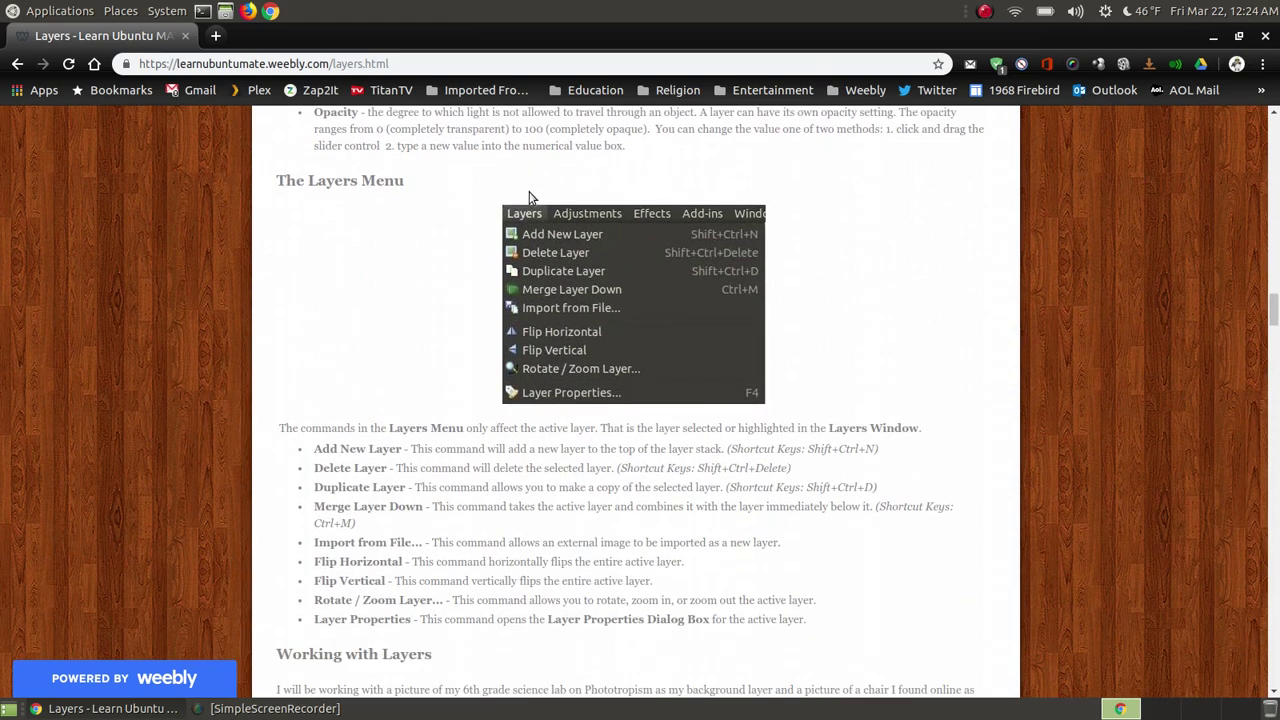
{"action": "scroll", "coordinate": [511, 191], "scroll_direction": "up", "scroll_amount": 15}
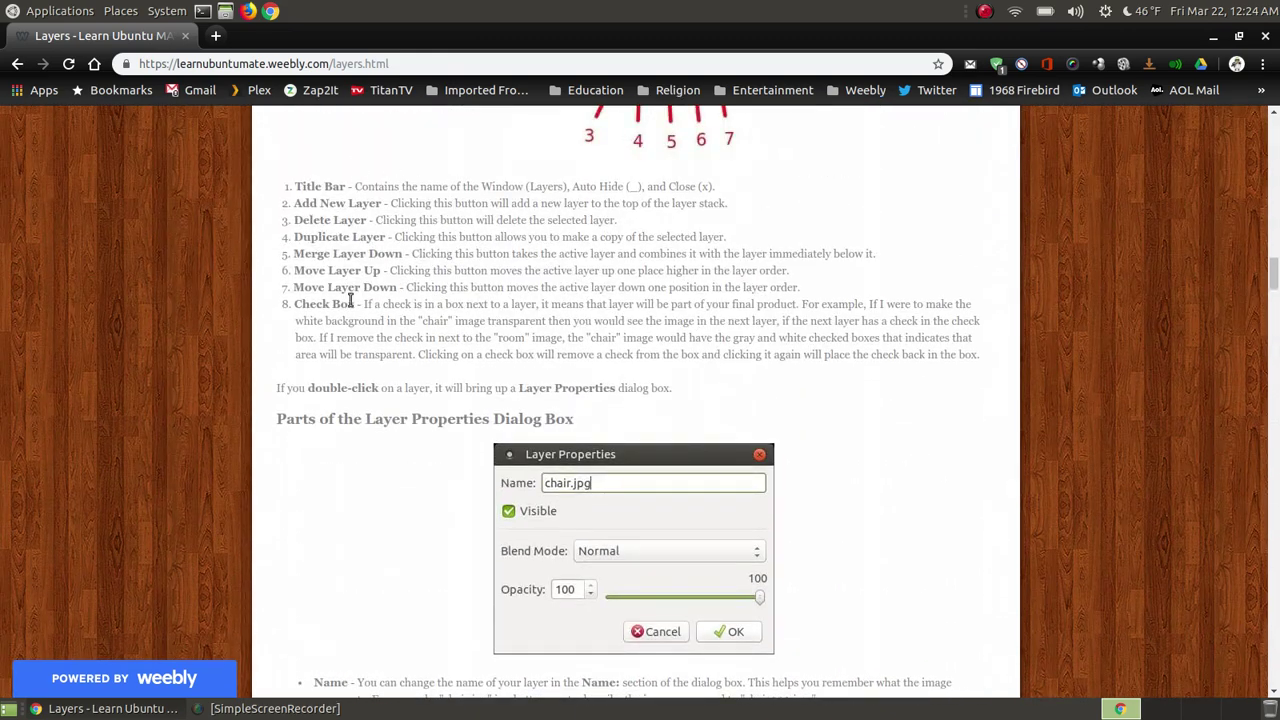
{"action": "scroll", "coordinate": [731, 304], "scroll_direction": "down", "scroll_amount": 12}
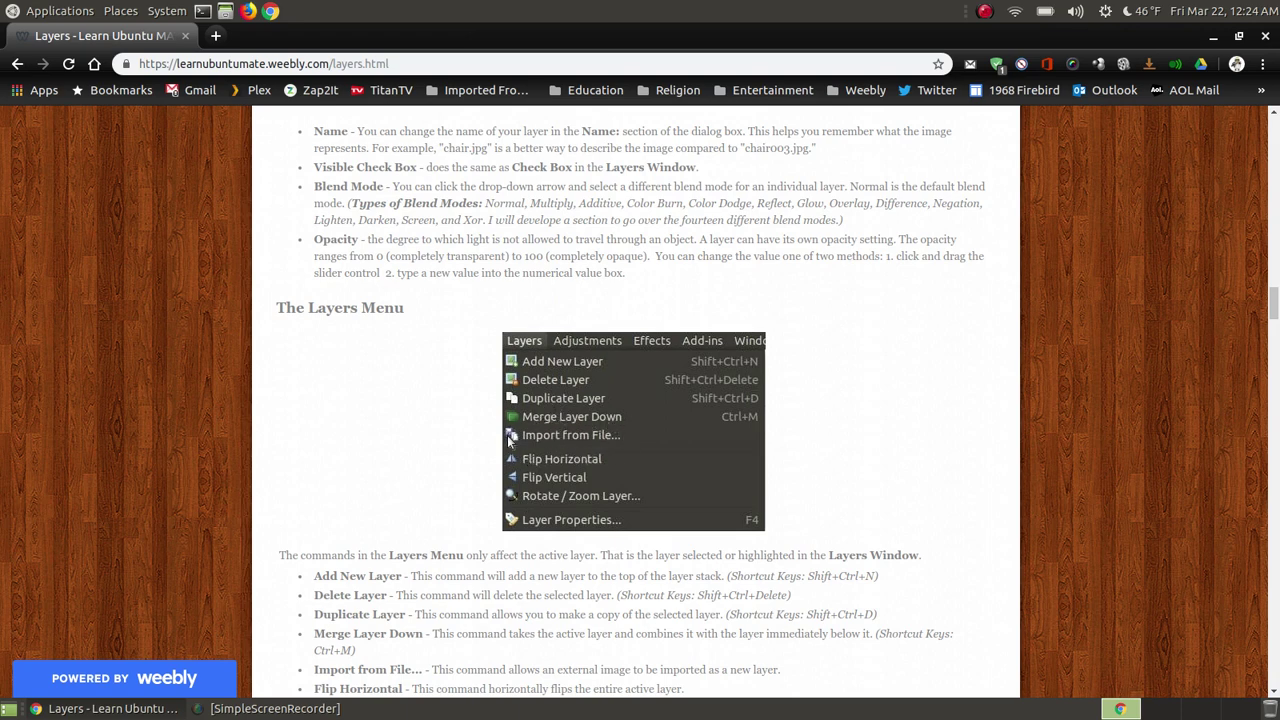
Recheck the Layers Window section and its numbered parts diagram against the introductory Pinta screenshot and the Layers Menu commands.
{"action": "scroll", "coordinate": [616, 439], "scroll_direction": "up", "scroll_amount": 12}
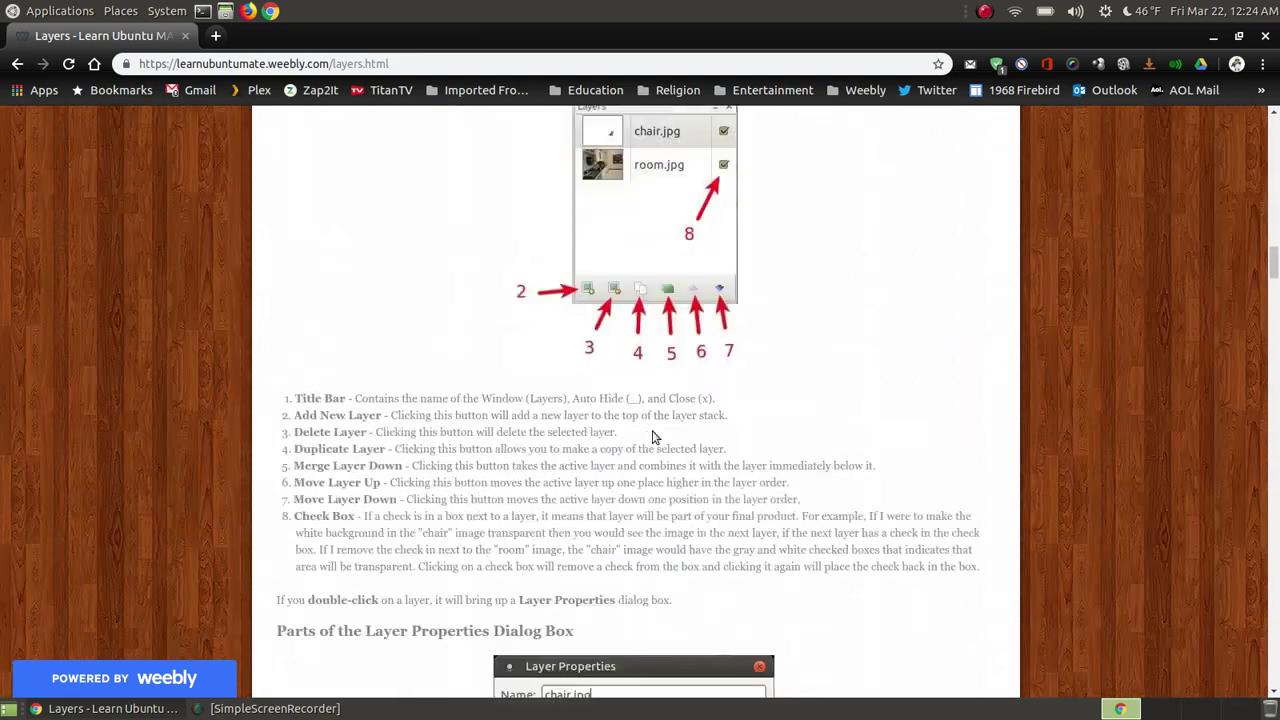
{"action": "scroll", "coordinate": [650, 435], "scroll_direction": "up", "scroll_amount": 5}
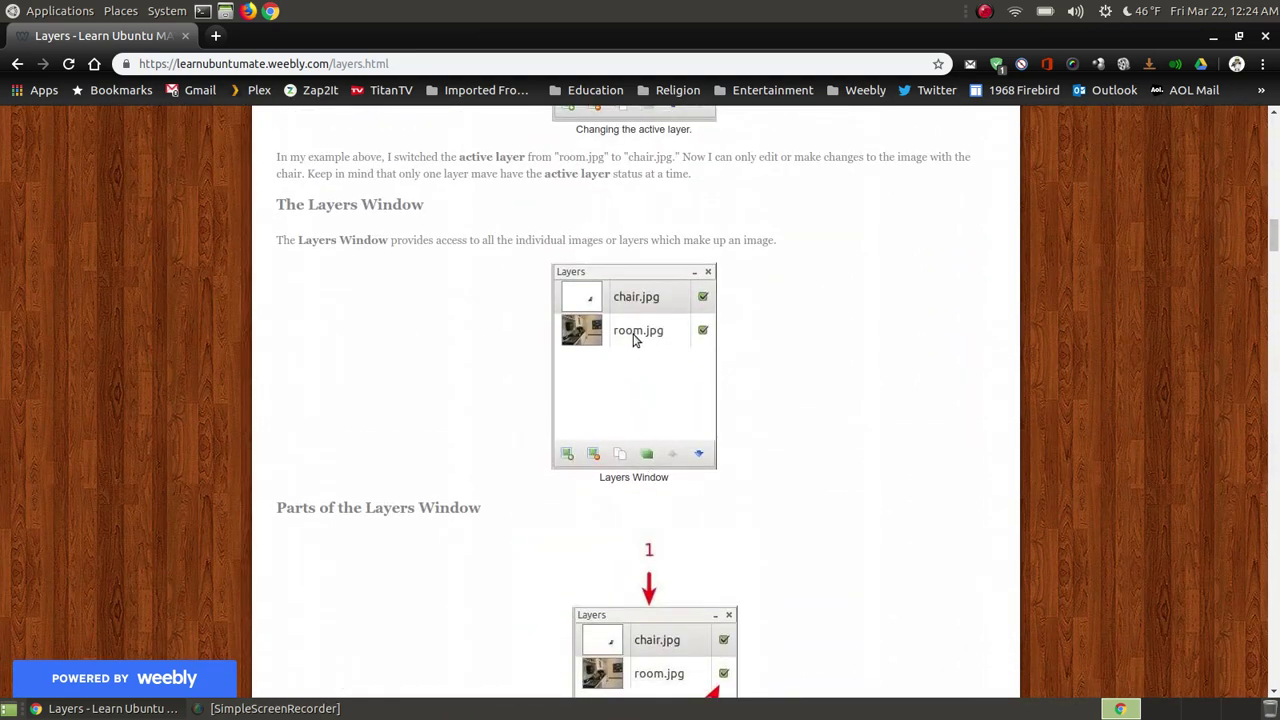
{"action": "scroll", "coordinate": [643, 348], "scroll_direction": "down", "scroll_amount": 2}
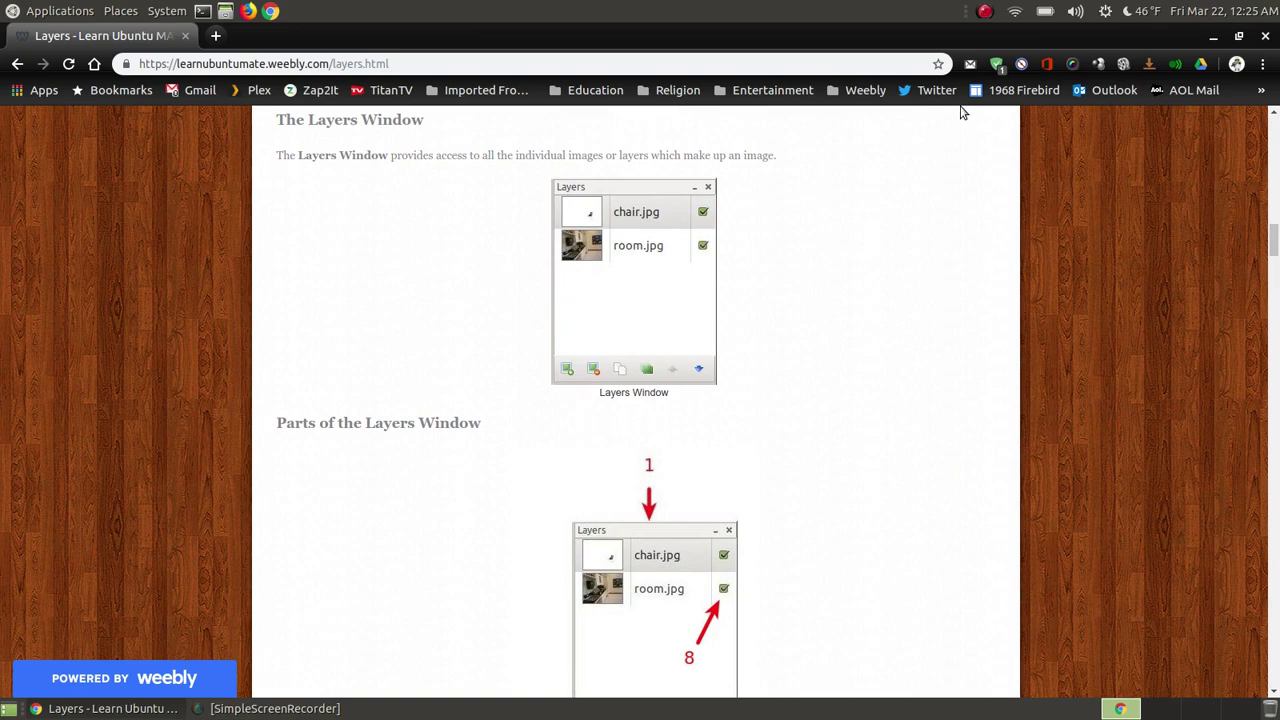
{"action": "left_click_drag", "start_coordinate": [1273, 247], "coordinate": [1274, 164]}
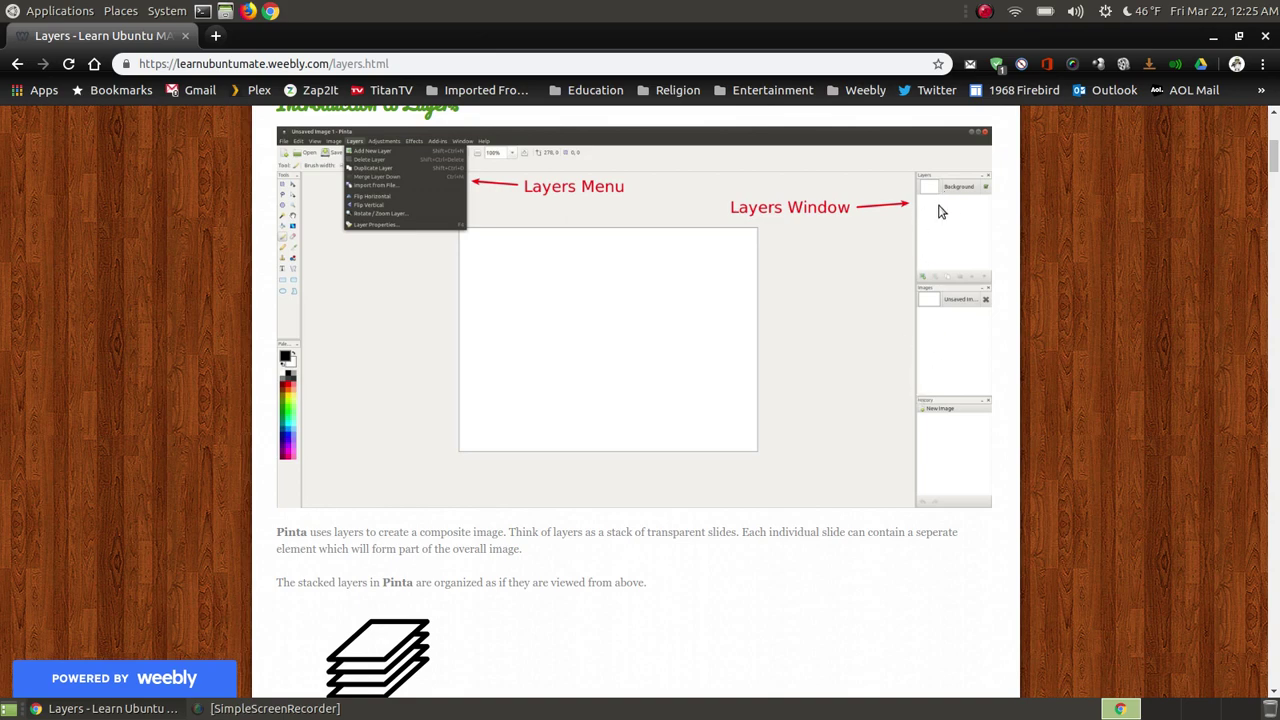
{"action": "scroll", "coordinate": [957, 243], "scroll_direction": "down", "scroll_amount": 6}
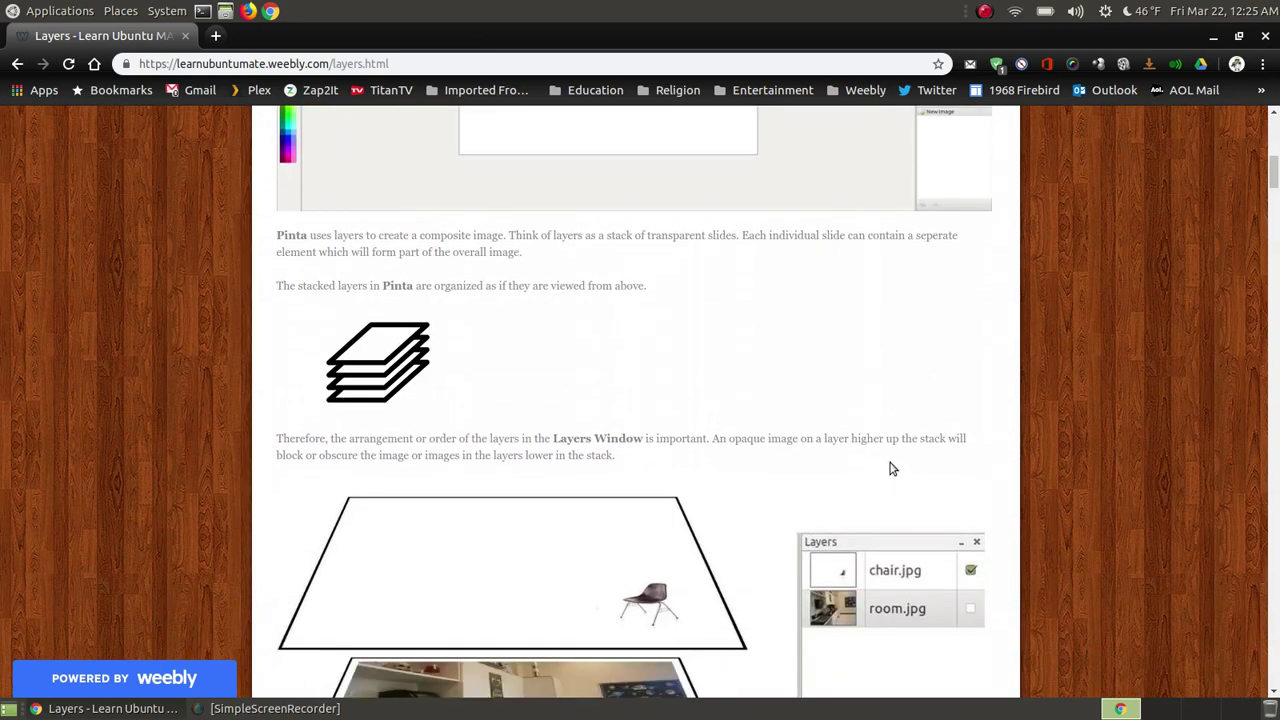
{"action": "scroll", "coordinate": [840, 531], "scroll_direction": "down", "scroll_amount": 7}
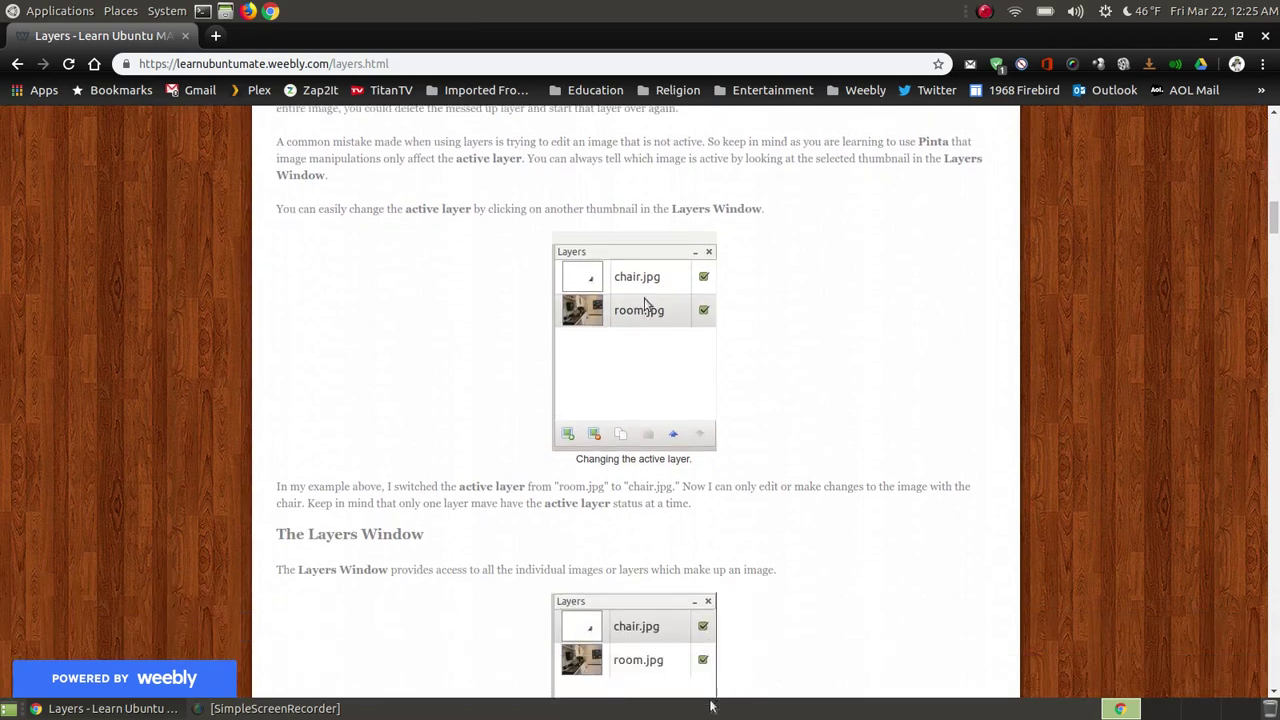
{"action": "scroll", "coordinate": [670, 652], "scroll_direction": "down", "scroll_amount": 12}
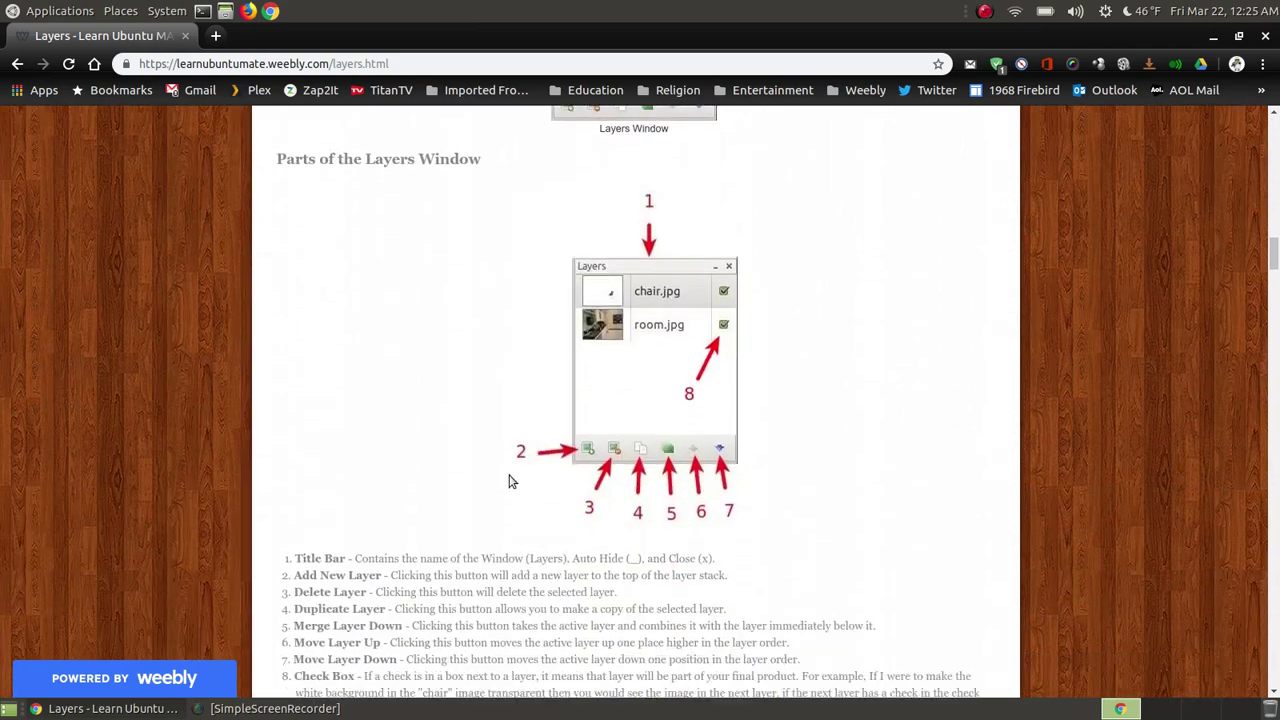
{"action": "scroll", "coordinate": [463, 452], "scroll_direction": "down", "scroll_amount": 8}
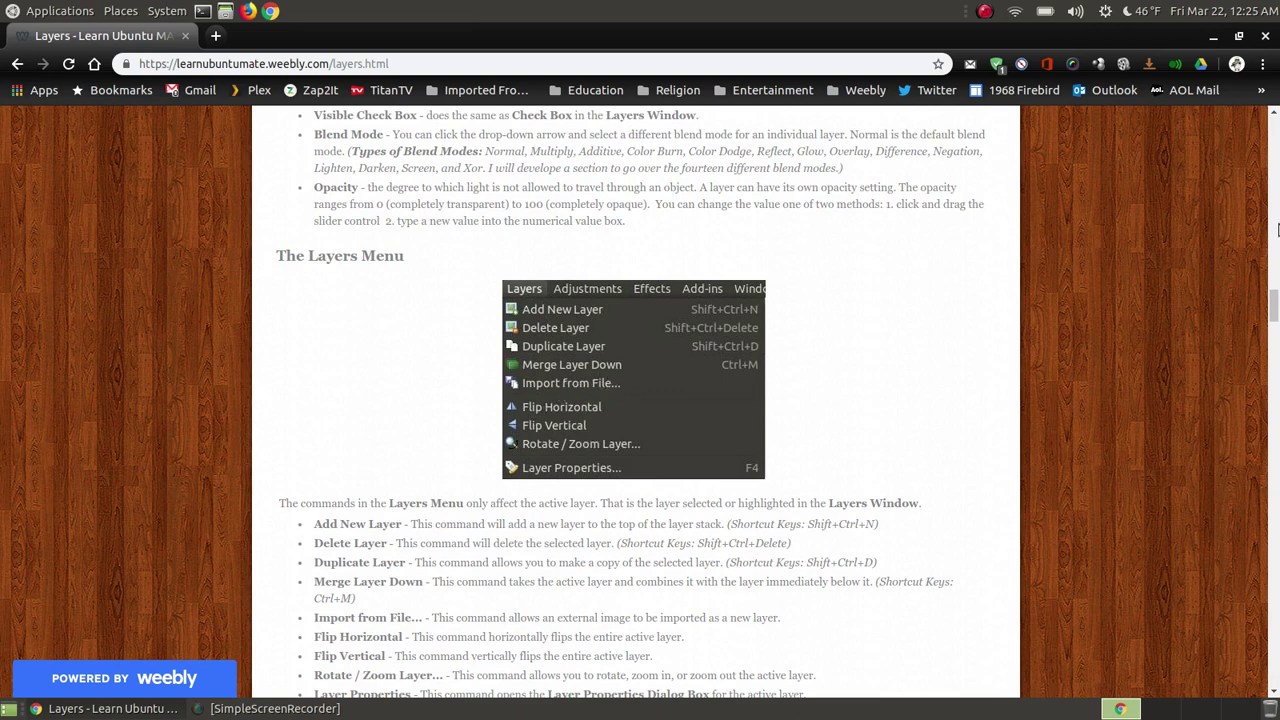
Re-examine the Introduction to Layers screenshot for the Layers Menu and Layers Window, plus the stacked chair.jpg and room.jpg illustration.
{"action": "left_click_drag", "start_coordinate": [1273, 303], "coordinate": [1273, 136]}
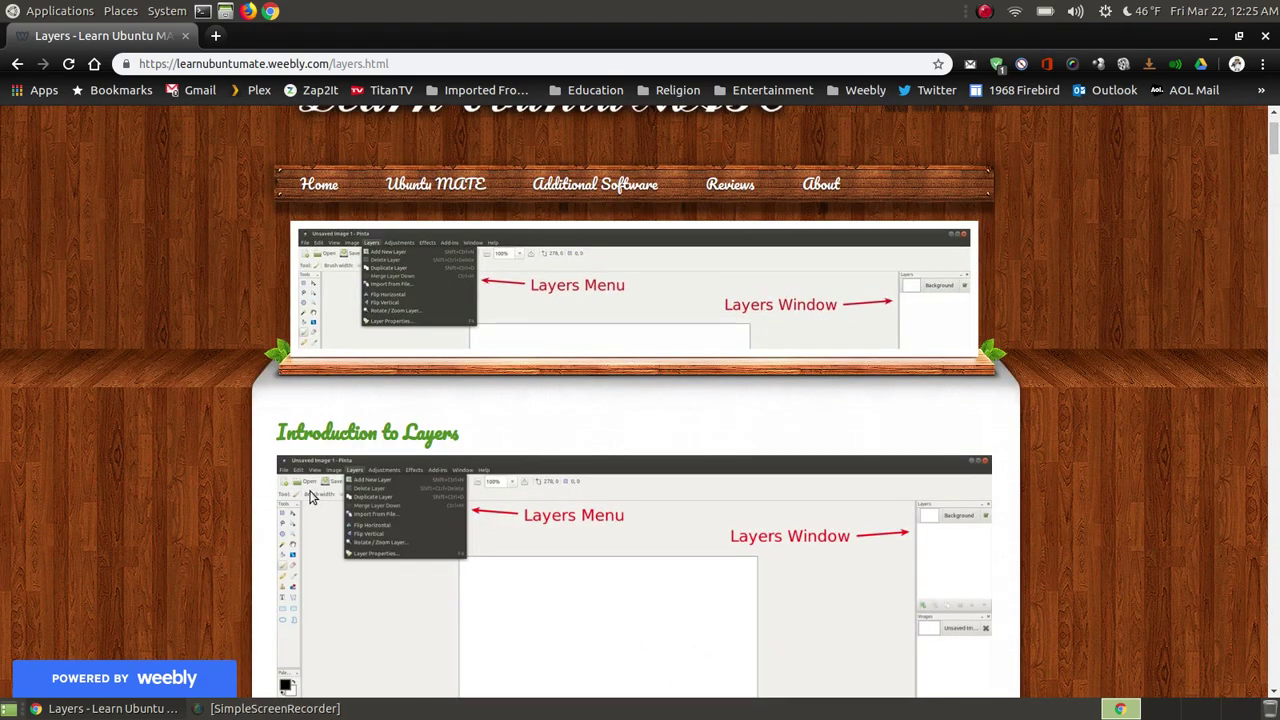
{"action": "scroll", "coordinate": [880, 345], "scroll_direction": "down", "scroll_amount": 3}
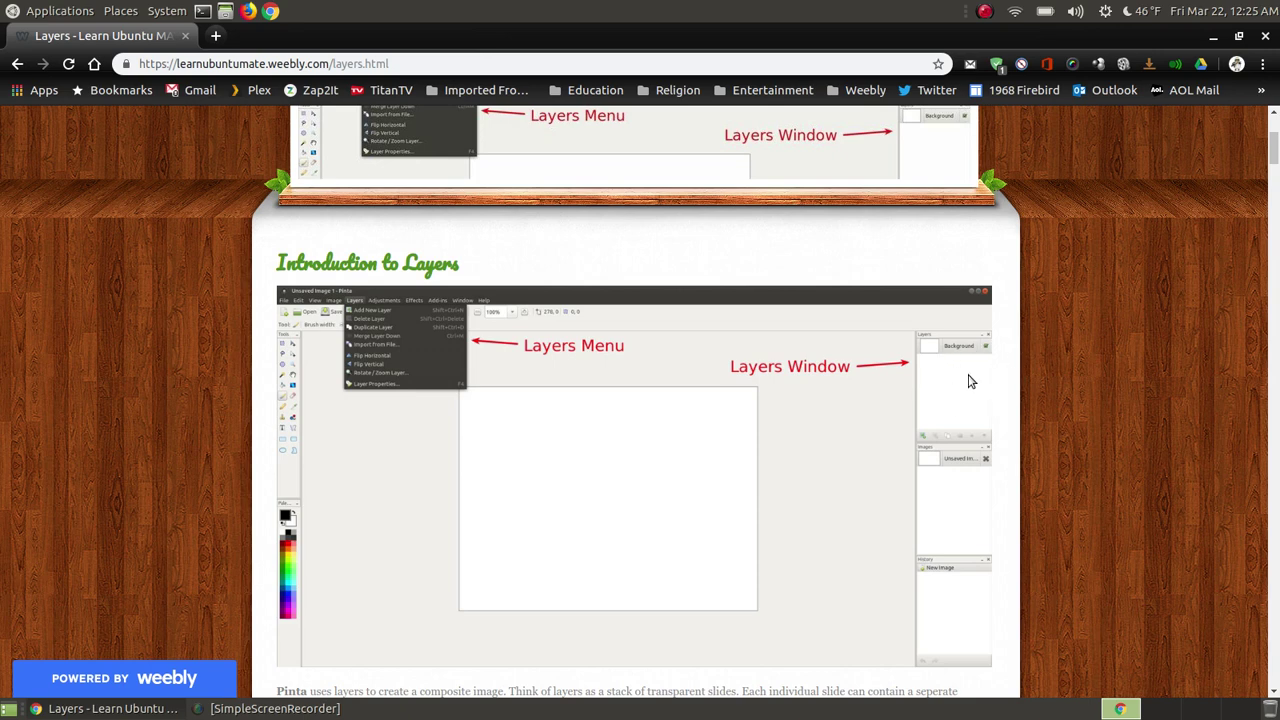
{"action": "scroll", "coordinate": [906, 405], "scroll_direction": "down", "scroll_amount": 3}
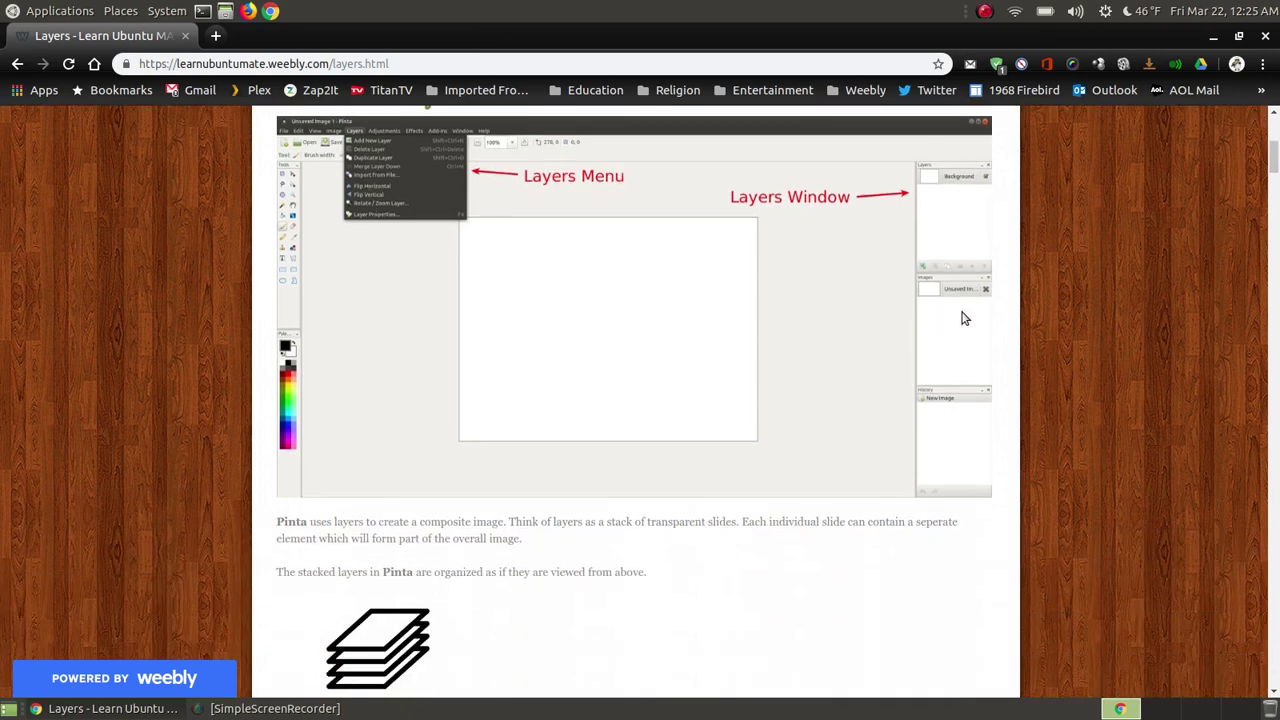
{"action": "scroll", "coordinate": [922, 351], "scroll_direction": "down", "scroll_amount": 2}
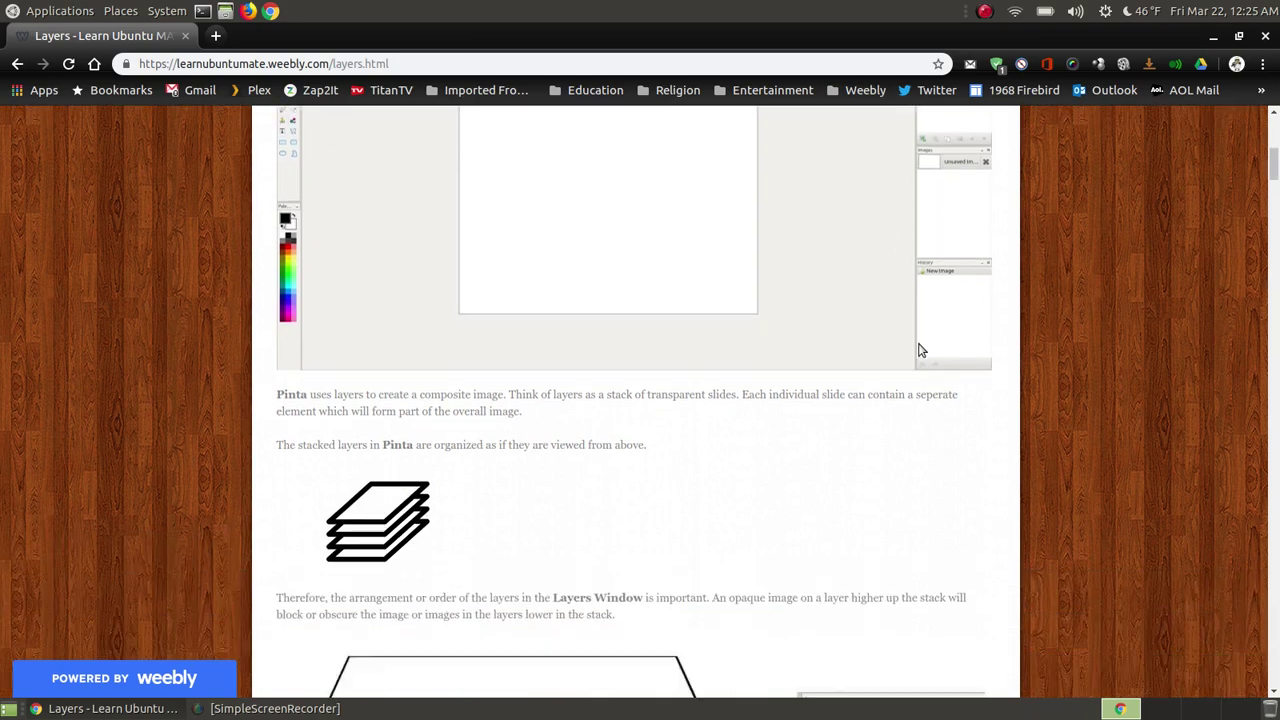
{"action": "scroll", "coordinate": [910, 352], "scroll_direction": "down", "scroll_amount": 7}
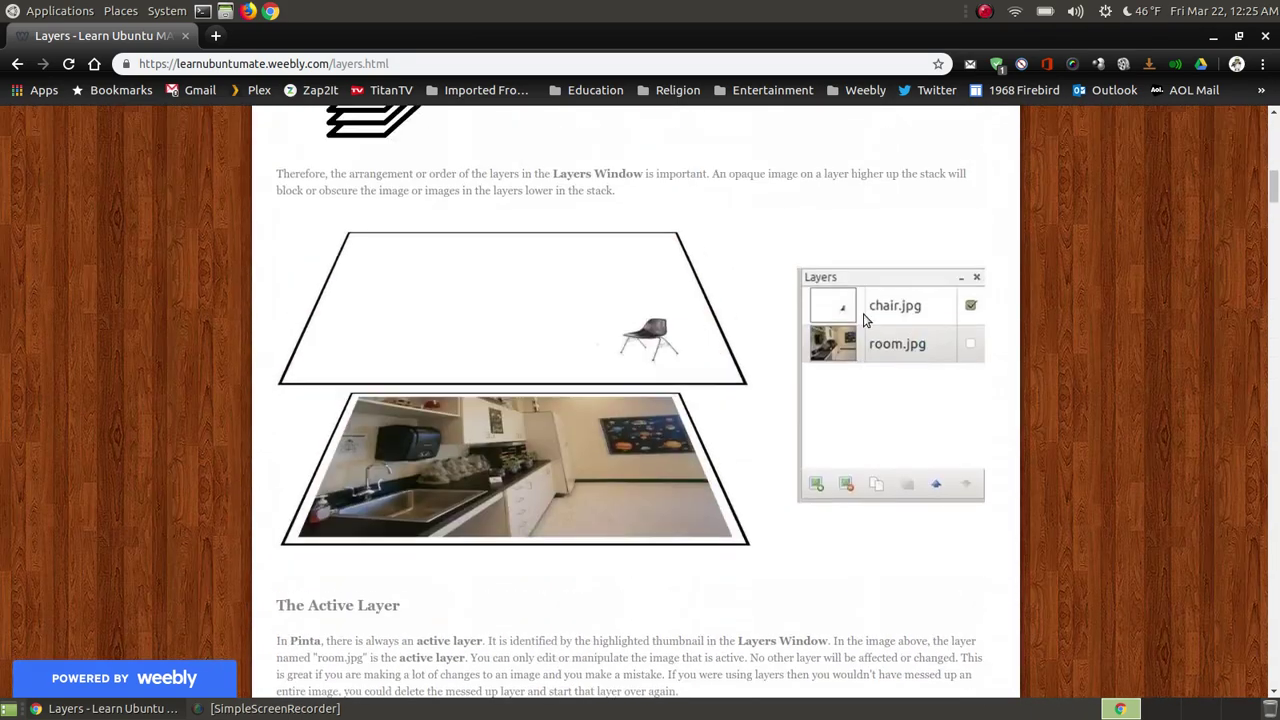
{"action": "scroll", "coordinate": [866, 322], "scroll_direction": "up", "scroll_amount": 9}
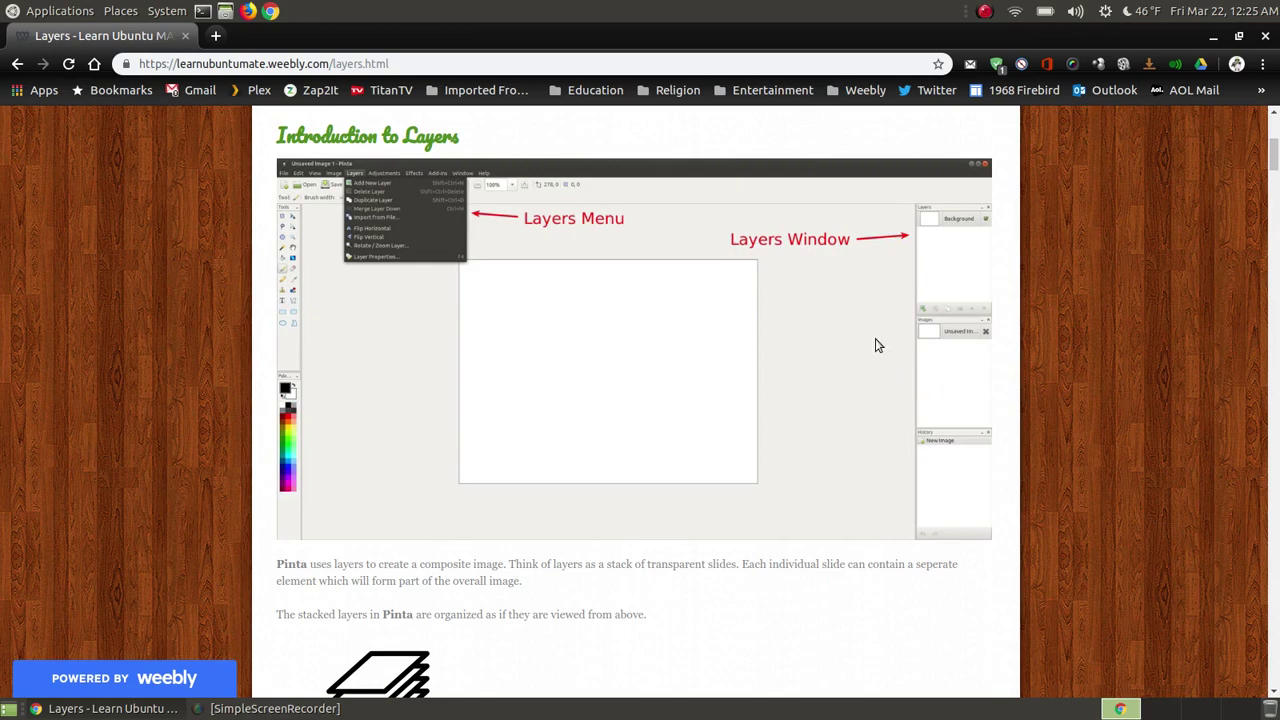
{"action": "scroll", "coordinate": [955, 275], "scroll_direction": "down", "scroll_amount": 4}
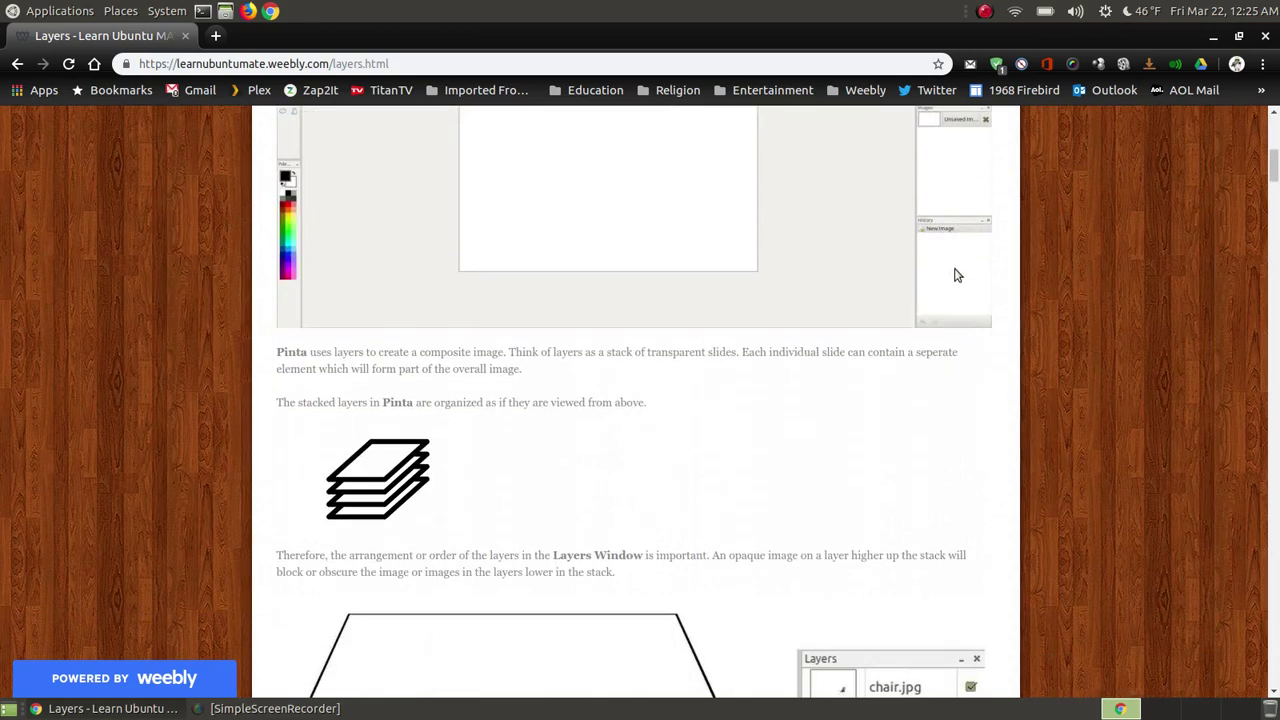
Review the active layer example, the Layer Properties dialog's settings and the Layers Menu command descriptions.
{"action": "scroll", "coordinate": [955, 275], "scroll_direction": "down", "scroll_amount": 20}
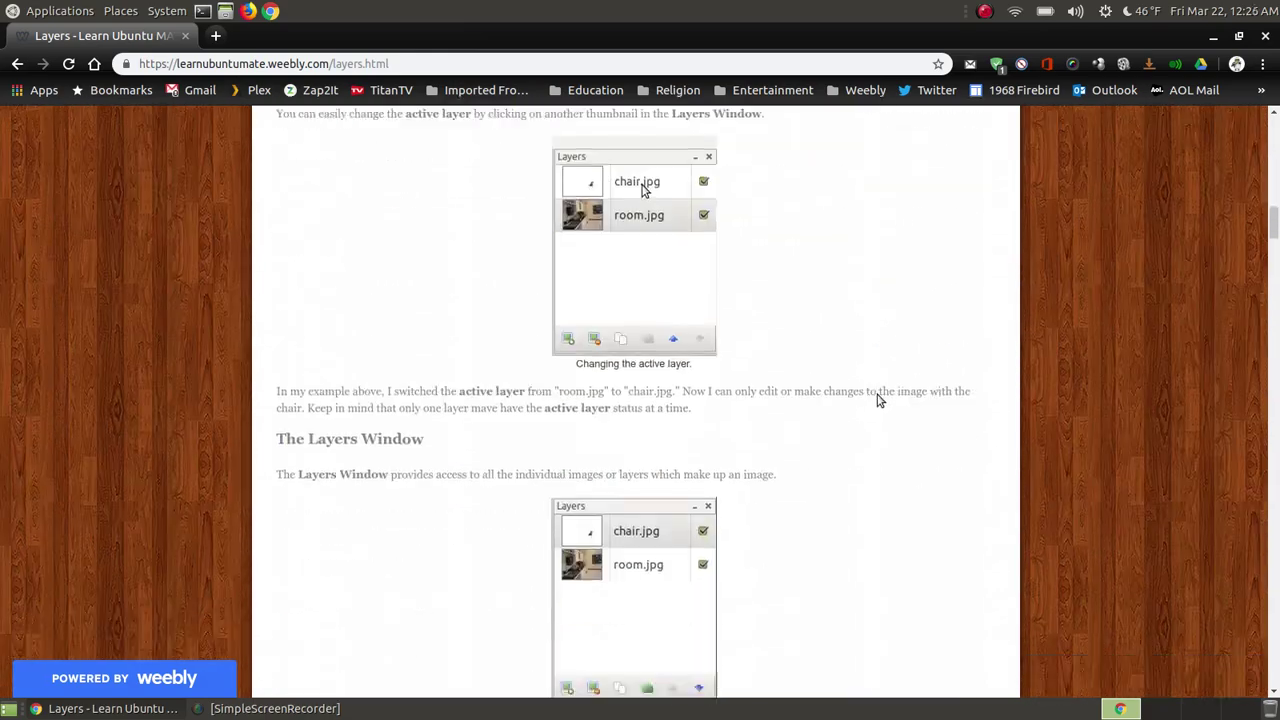
{"action": "scroll", "coordinate": [878, 400], "scroll_direction": "down", "scroll_amount": 20}
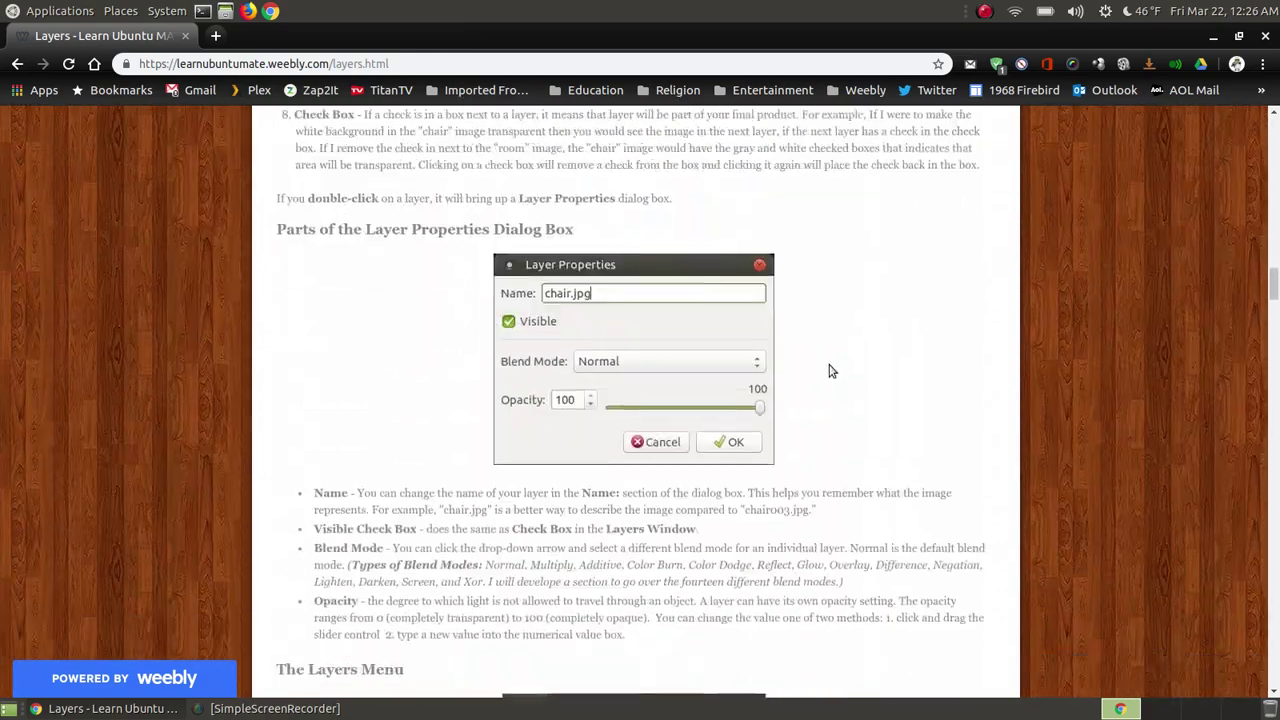
{"action": "scroll", "coordinate": [829, 371], "scroll_direction": "down", "scroll_amount": 10}
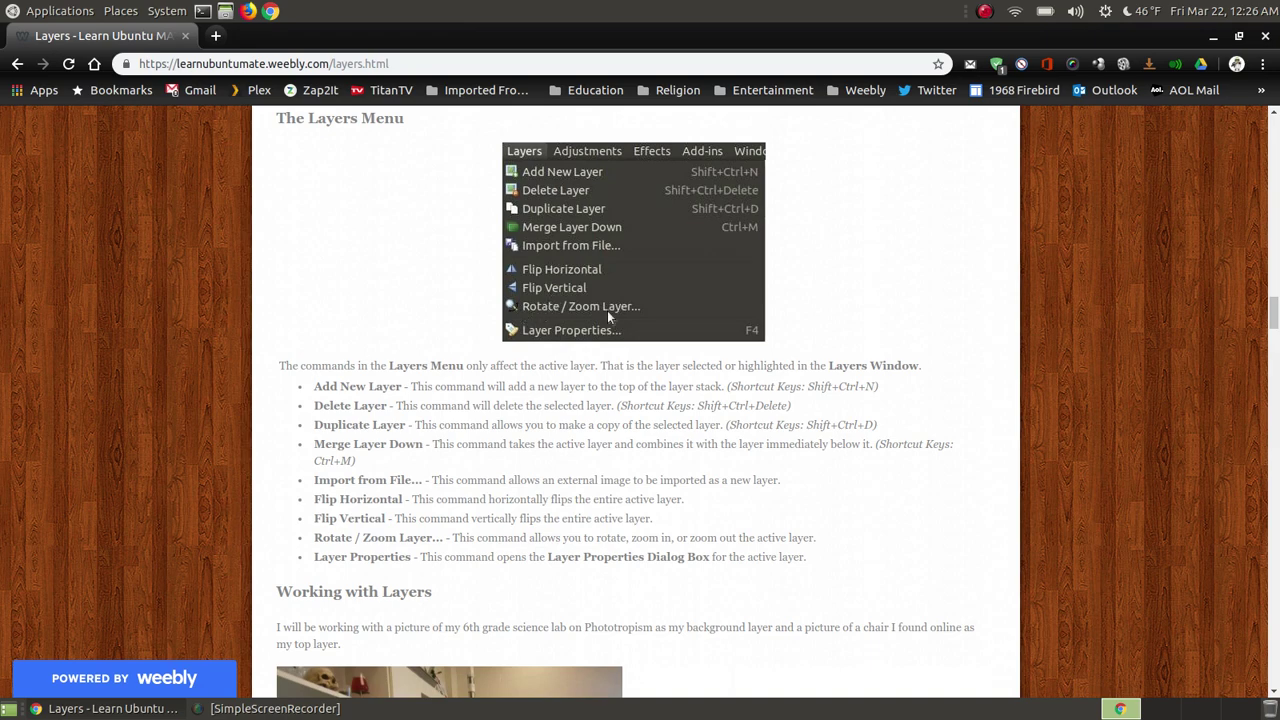
{"action": "scroll", "coordinate": [595, 332], "scroll_direction": "up", "scroll_amount": 3}
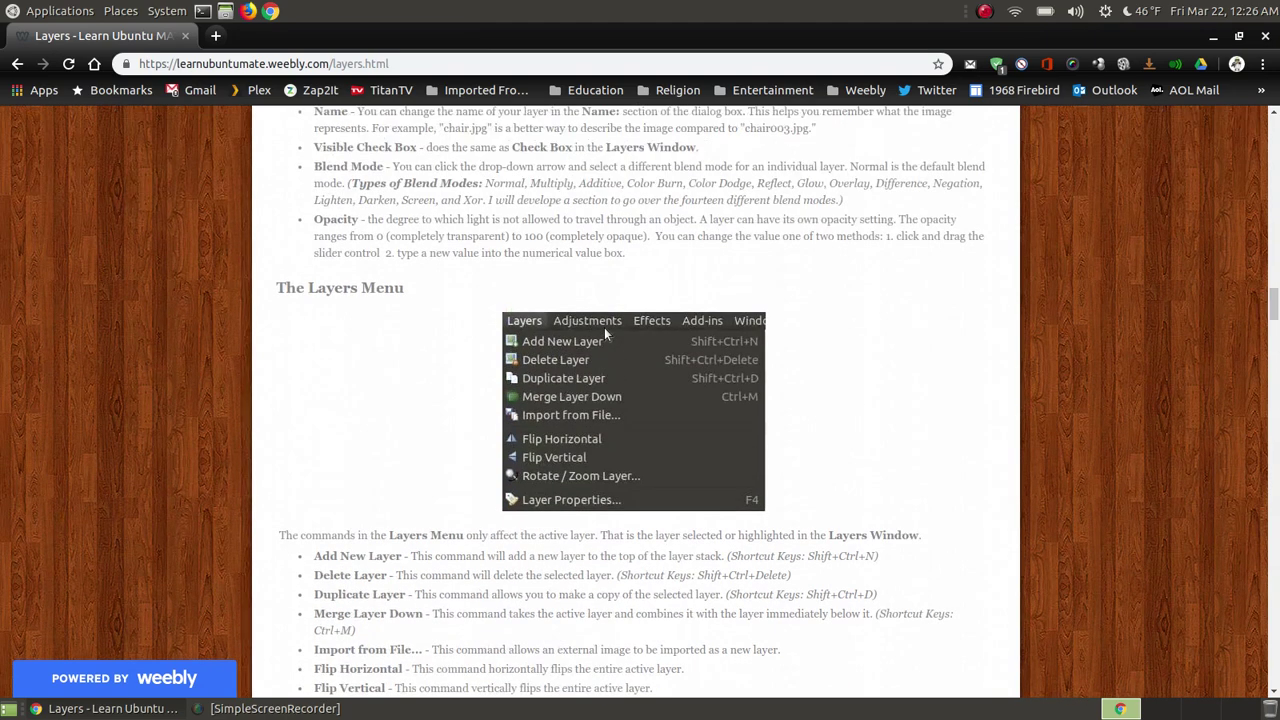
{"action": "scroll", "coordinate": [560, 335], "scroll_direction": "down", "scroll_amount": 4}
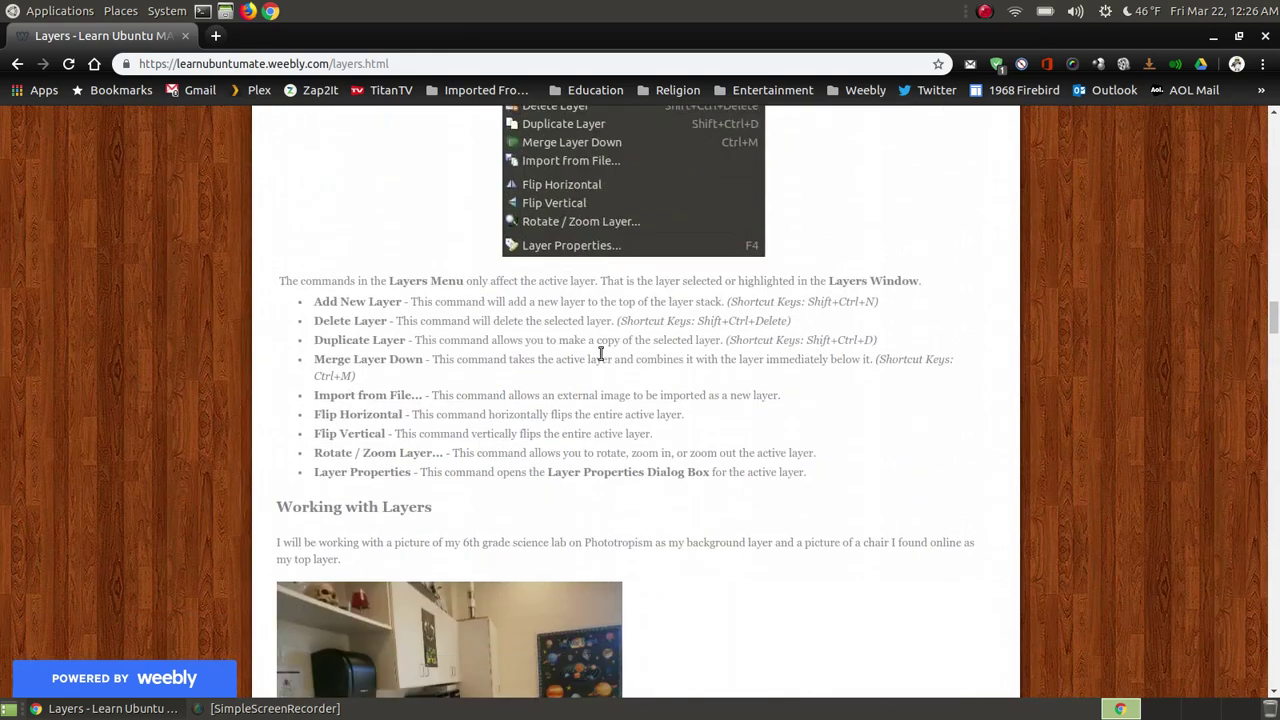
Read the start of Working with Layers, covering the two source images, canvas resizing, image import and layer reordering.
{"action": "scroll", "coordinate": [704, 333], "scroll_direction": "down", "scroll_amount": 3}
{"action": "scroll", "coordinate": [715, 316], "scroll_direction": "down", "scroll_amount": 1}
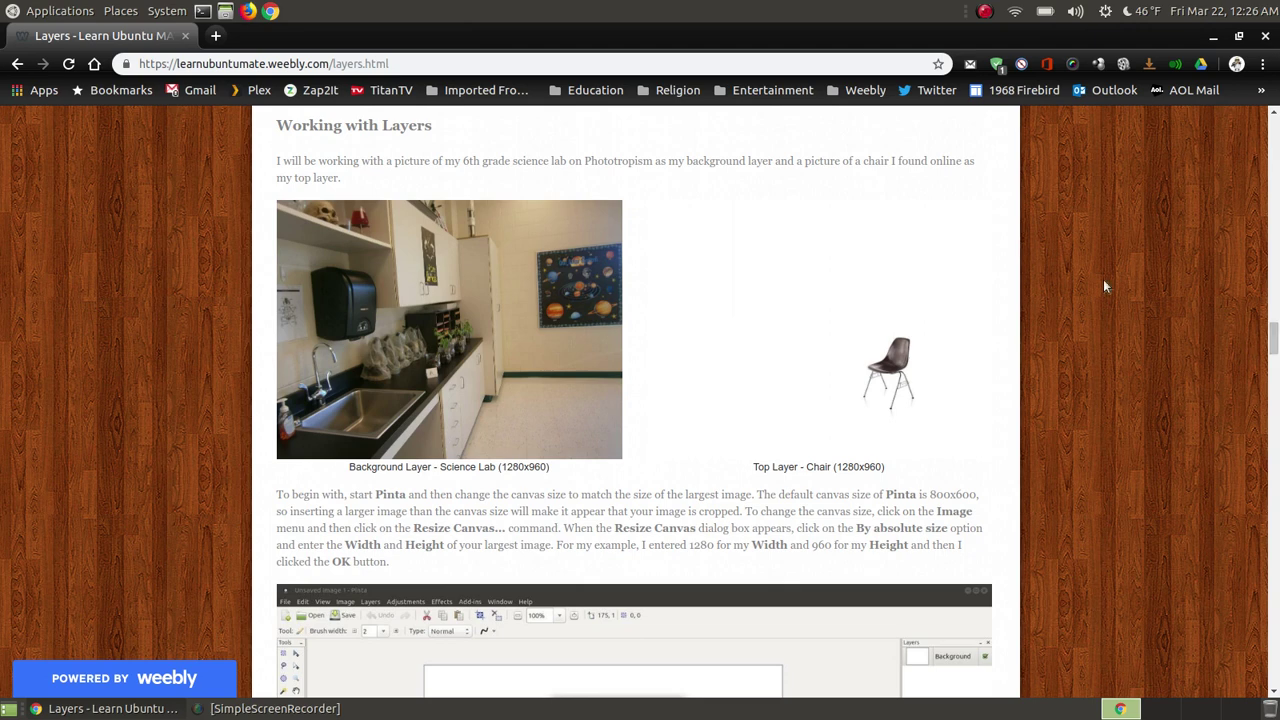
{"action": "scroll", "coordinate": [760, 245], "scroll_direction": "down", "scroll_amount": 2}
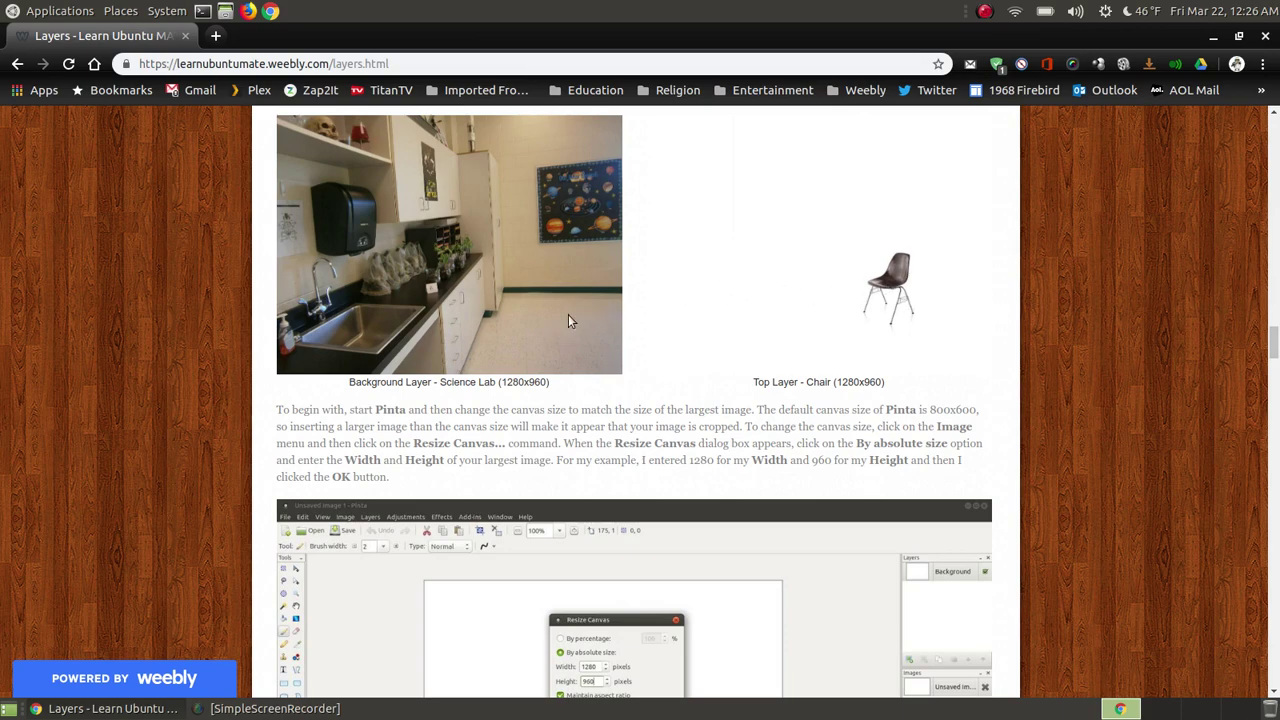
{"action": "scroll", "coordinate": [1095, 229], "scroll_direction": "down", "scroll_amount": 5}
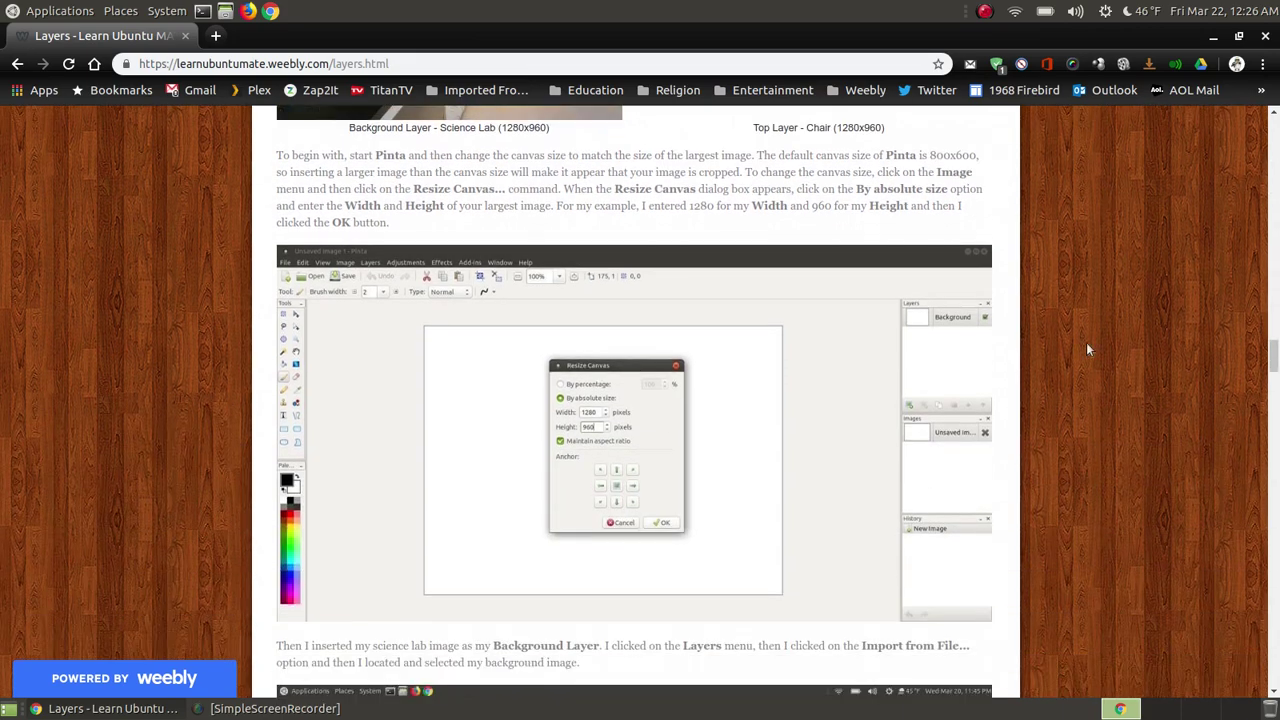
{"action": "scroll", "coordinate": [1097, 350], "scroll_direction": "down", "scroll_amount": 6}
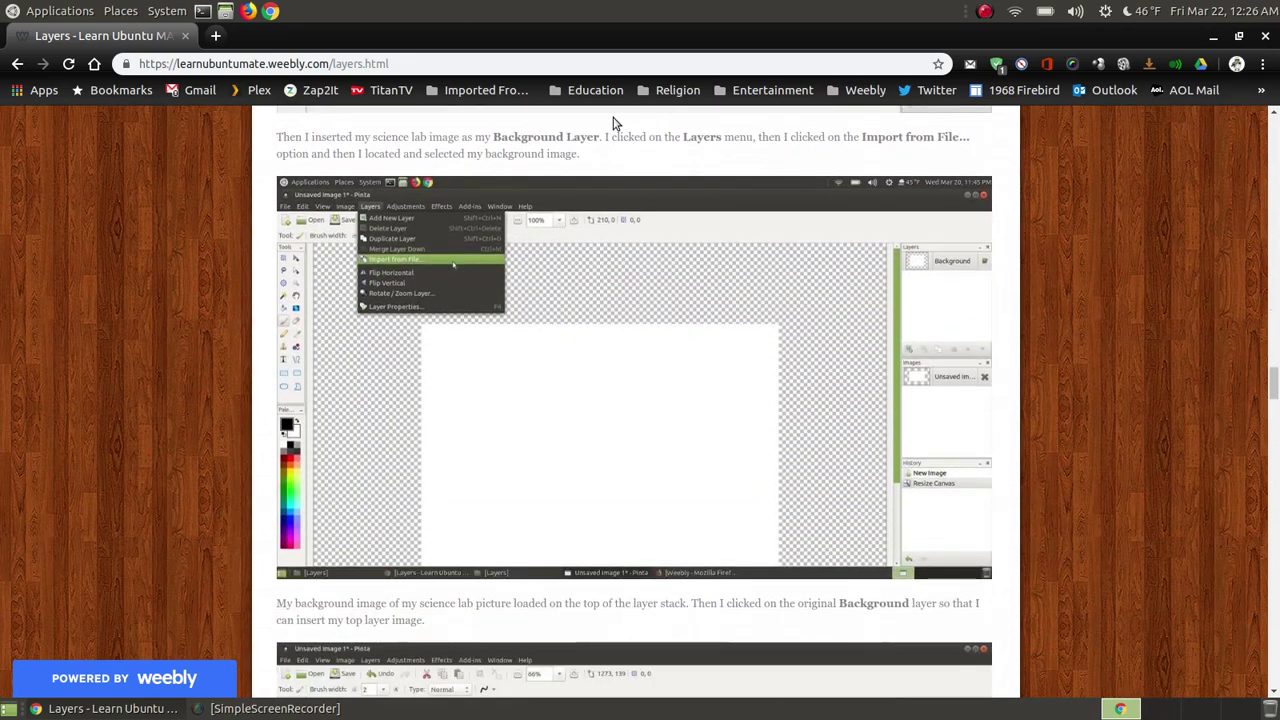
{"action": "scroll", "coordinate": [1040, 240], "scroll_direction": "down", "scroll_amount": 7}
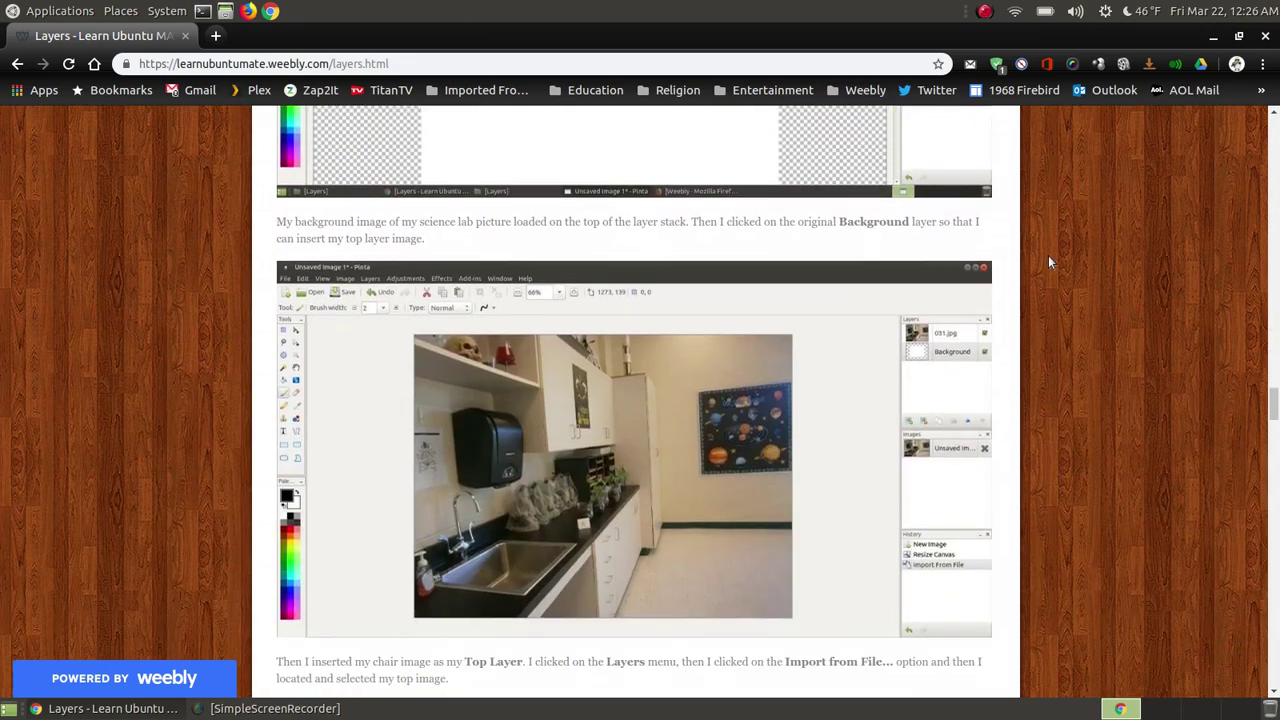
{"action": "scroll", "coordinate": [1061, 238], "scroll_direction": "down", "scroll_amount": 12}
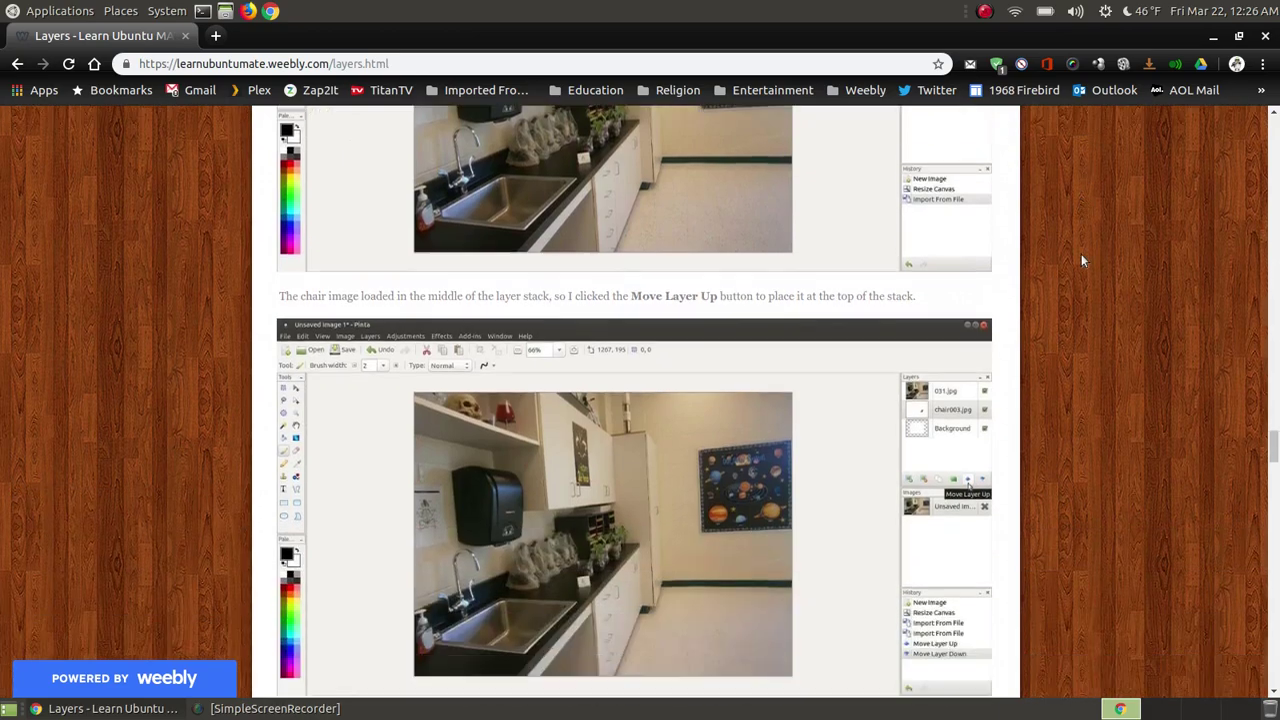
Read the rest of the walkthrough on renaming layers, removing the chair's background, moving the chair, merging, saving and the combined image.
{"action": "scroll", "coordinate": [1080, 241], "scroll_direction": "down", "scroll_amount": 13}
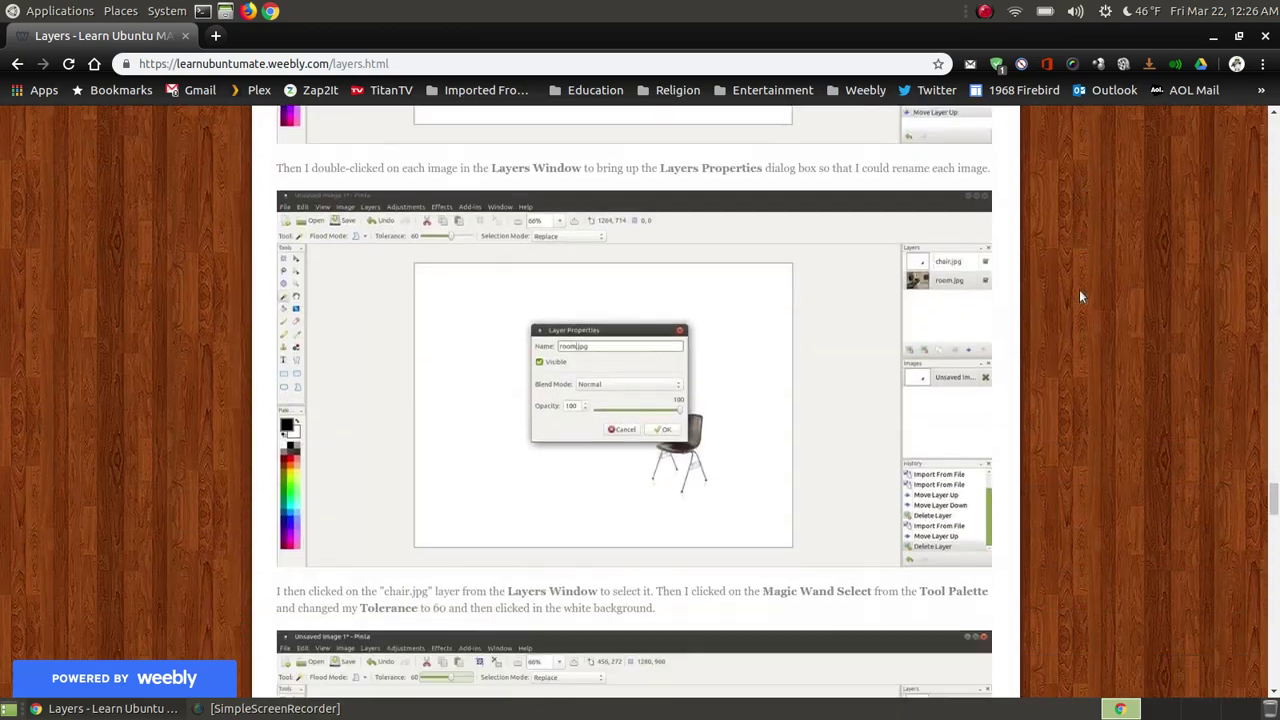
{"action": "scroll", "coordinate": [1065, 270], "scroll_direction": "down", "scroll_amount": 13}
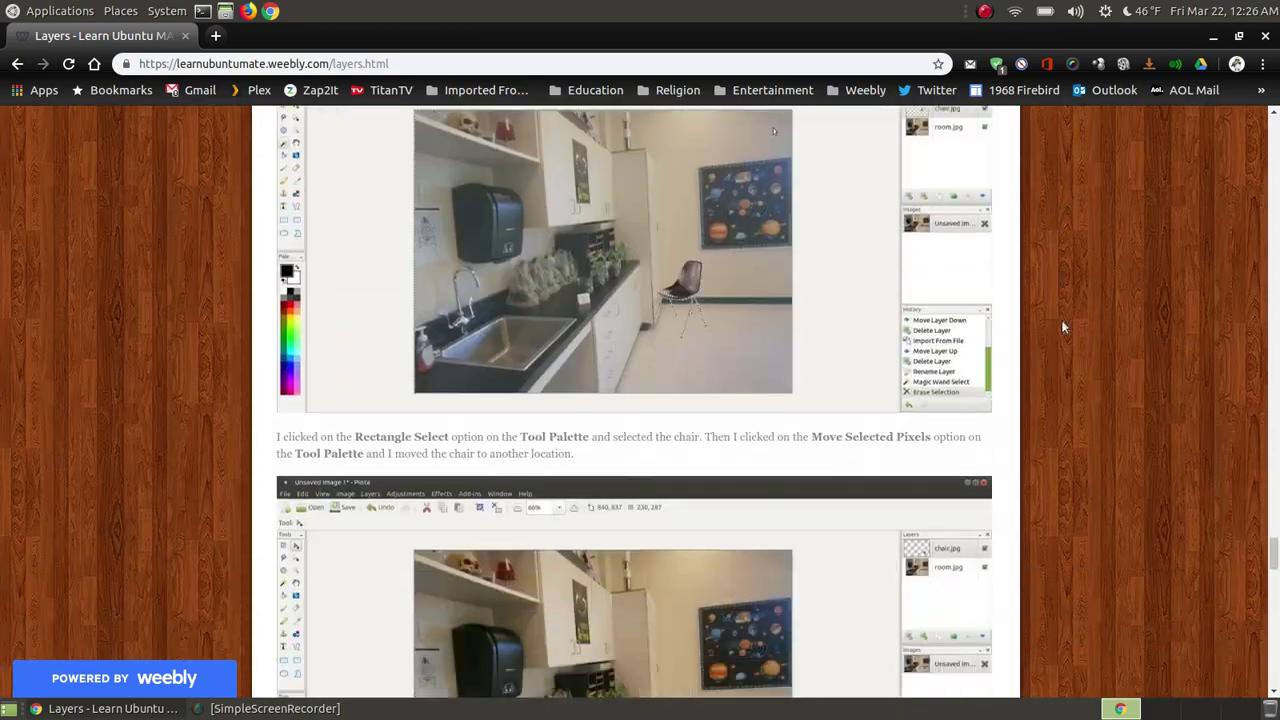
{"action": "scroll", "coordinate": [1061, 270], "scroll_direction": "down", "scroll_amount": 8}
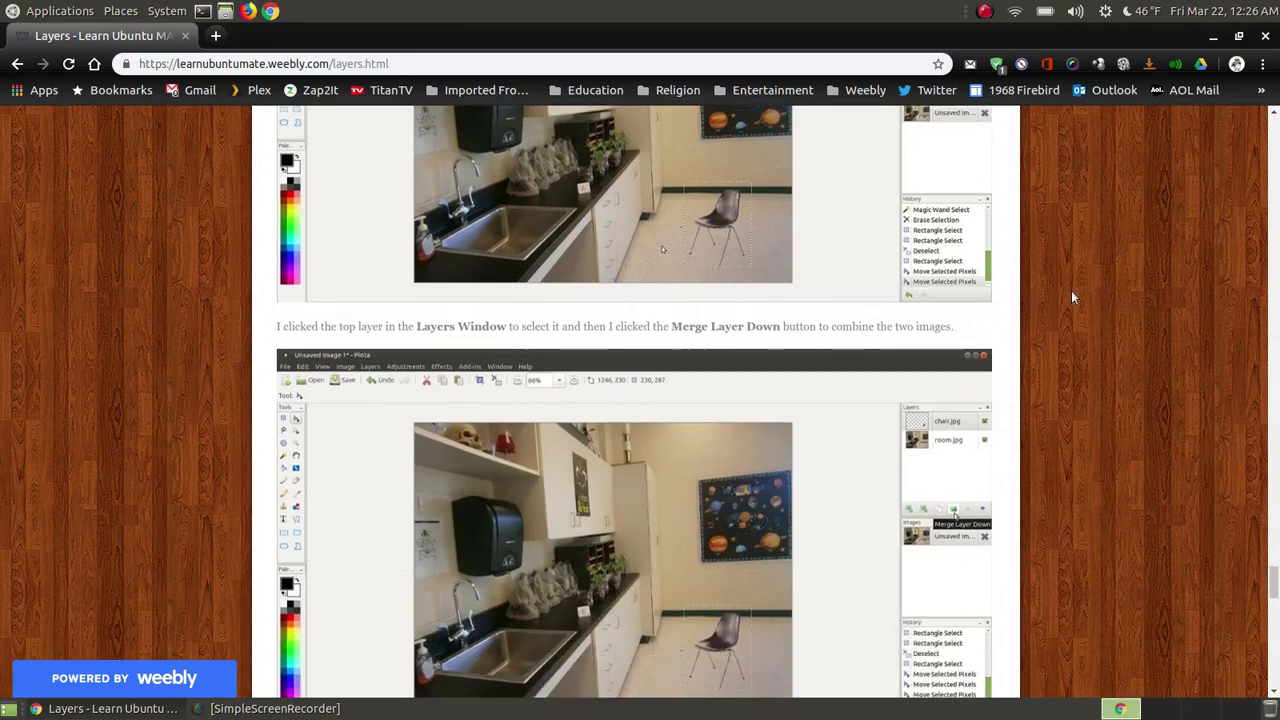
{"action": "scroll", "coordinate": [1043, 310], "scroll_direction": "down", "scroll_amount": 7}
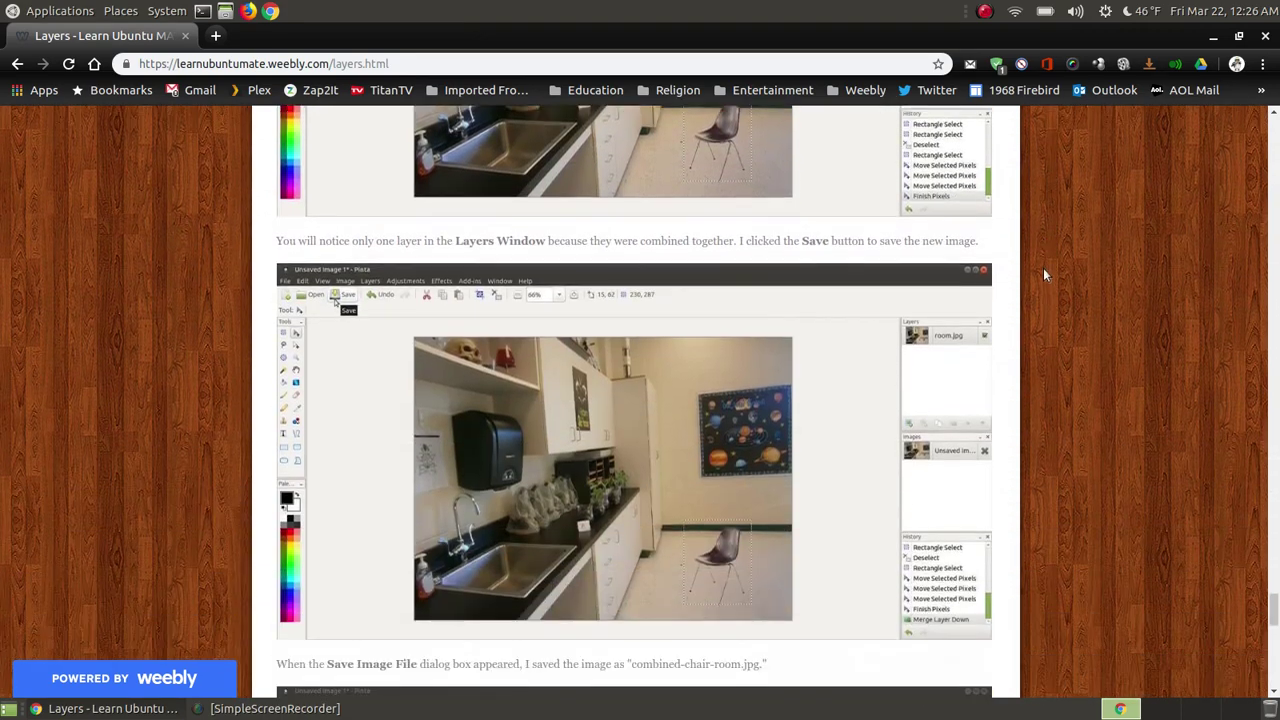
{"action": "scroll", "coordinate": [1043, 275], "scroll_direction": "down", "scroll_amount": 9}
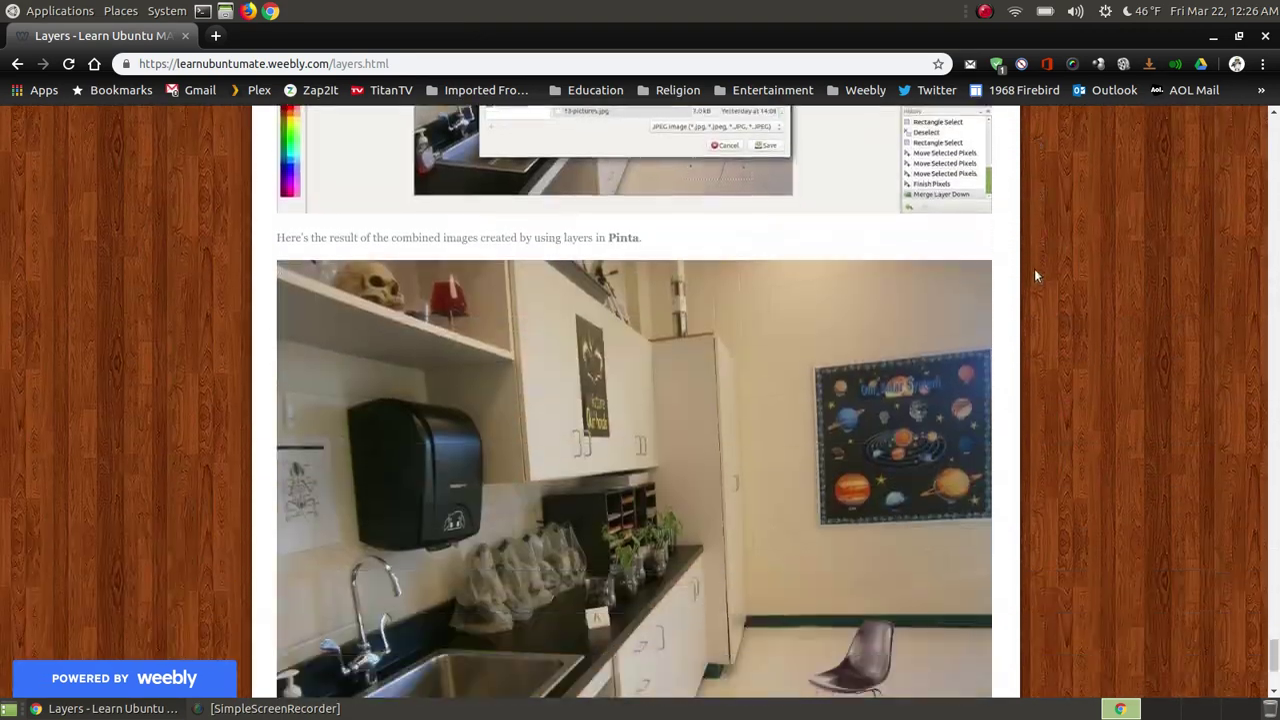
{"action": "scroll", "coordinate": [1029, 255], "scroll_direction": "down", "scroll_amount": 2}
{"action": "scroll", "coordinate": [701, 316], "scroll_direction": "up", "scroll_amount": 1}
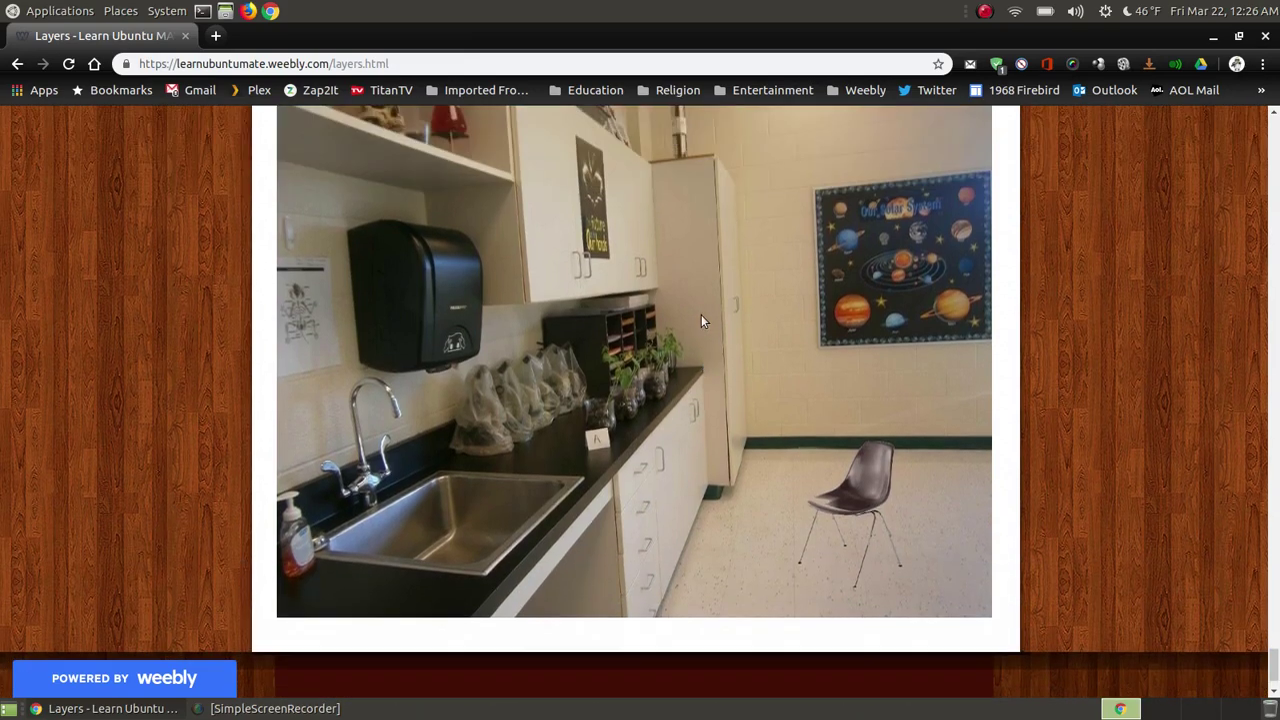
{"action": "scroll", "coordinate": [701, 318], "scroll_direction": "up", "scroll_amount": 1}
{"action": "scroll", "coordinate": [695, 295], "scroll_direction": "down", "scroll_amount": 1}
Return the page to the Working with Layers section, minimize the browser and open the home folder in the file manager.
{"action": "left_click_drag", "start_coordinate": [1274, 655], "coordinate": [1276, 330]}
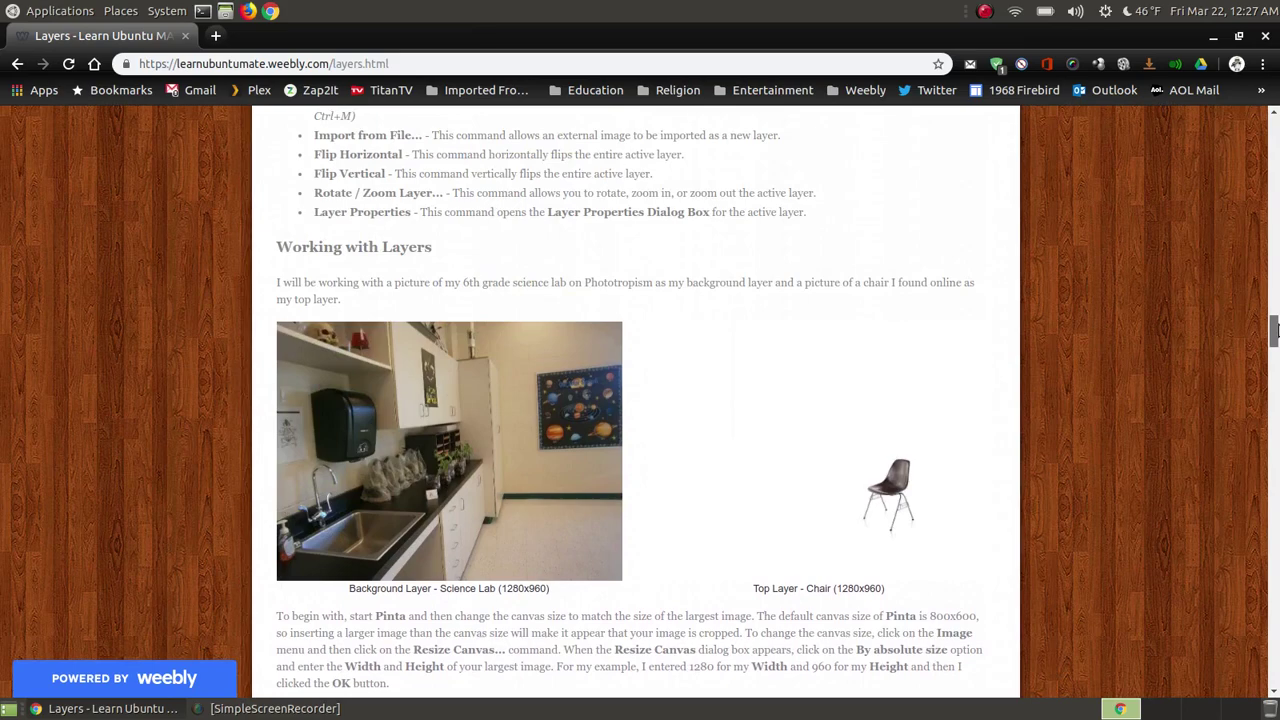
{"action": "left_click", "coordinate": [1212, 38]}
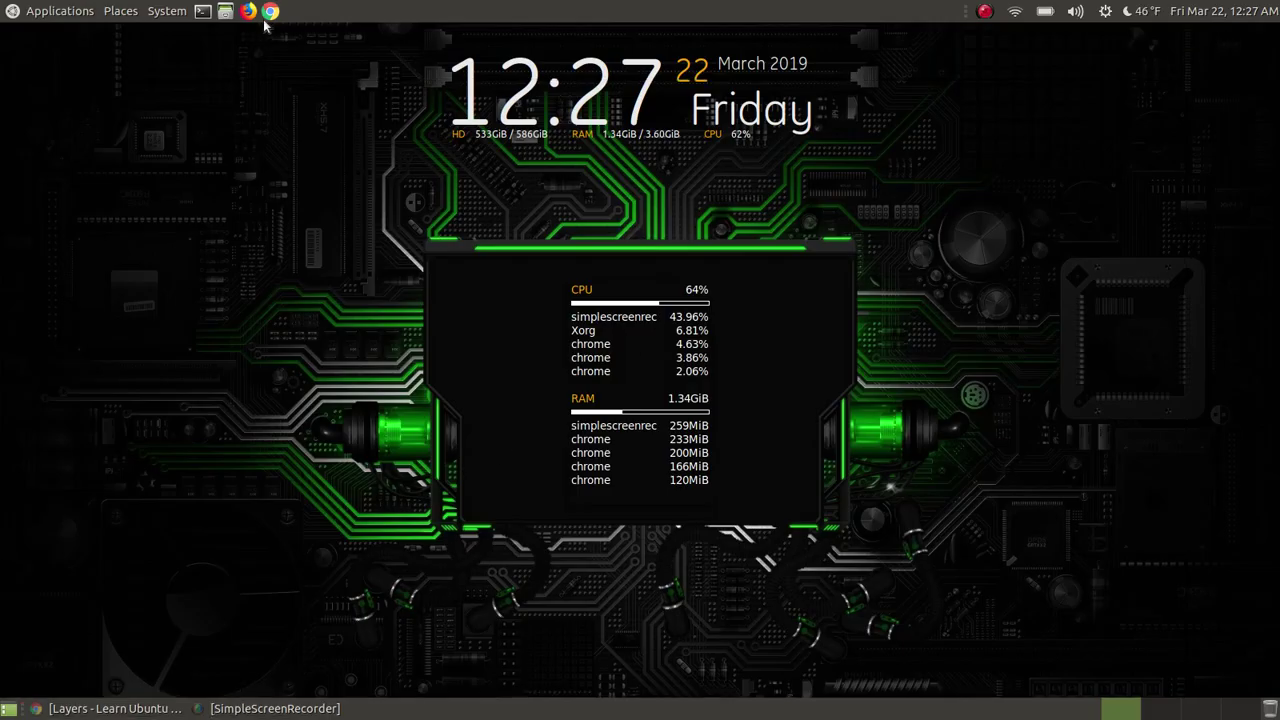
{"action": "left_click", "coordinate": [225, 11]}
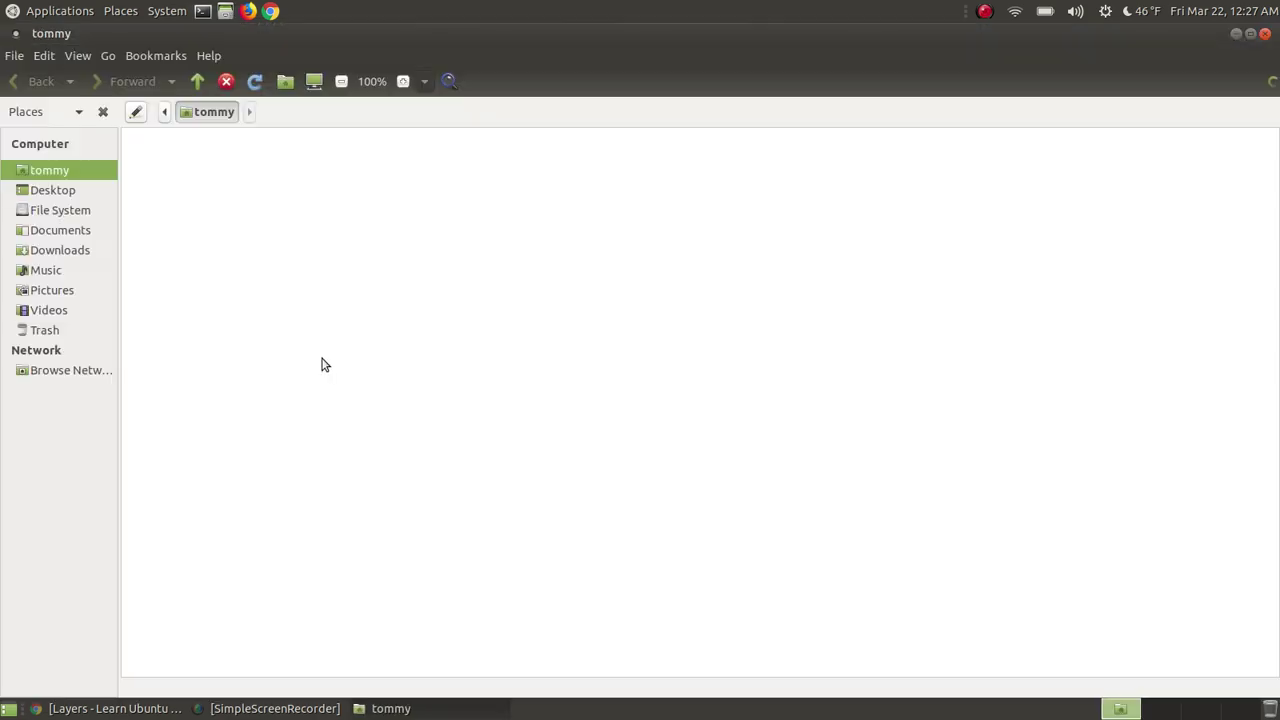
Open 031.jpg from the Pinta folder inside Pictures with the Pinta Image Editor.
{"action": "left_click", "coordinate": [47, 291]}
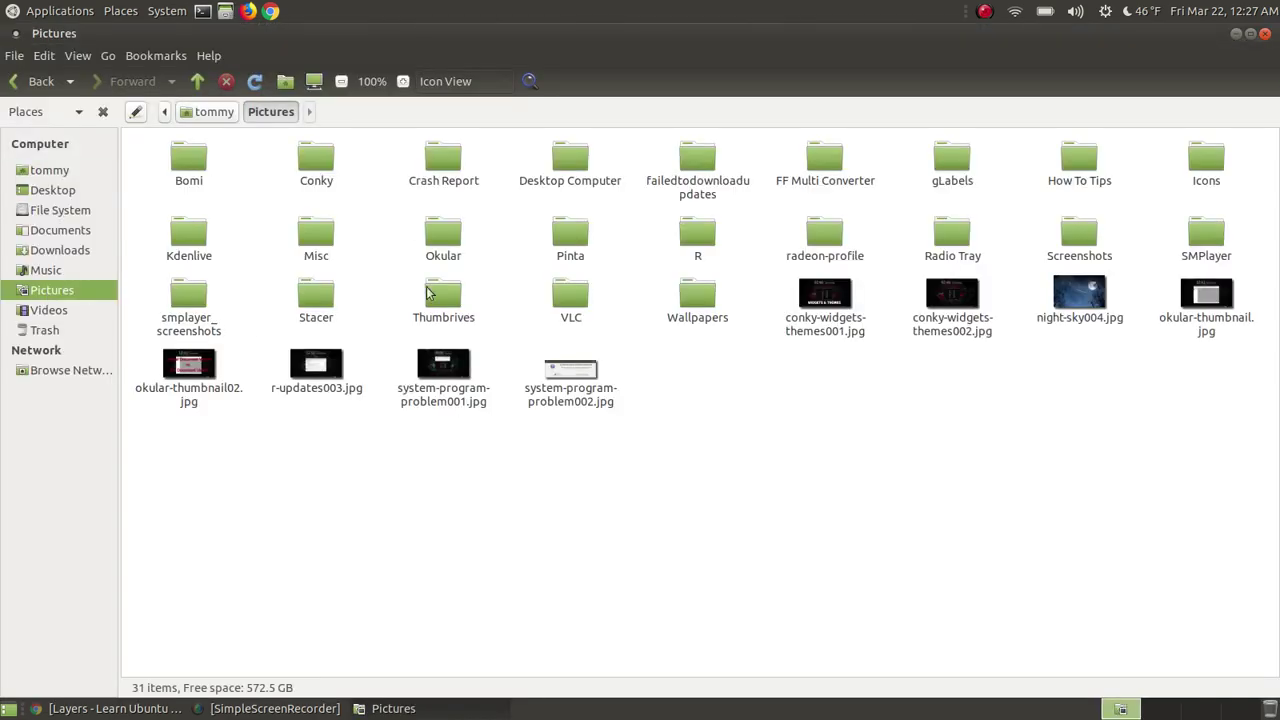
{"action": "double_click", "coordinate": [585, 238]}
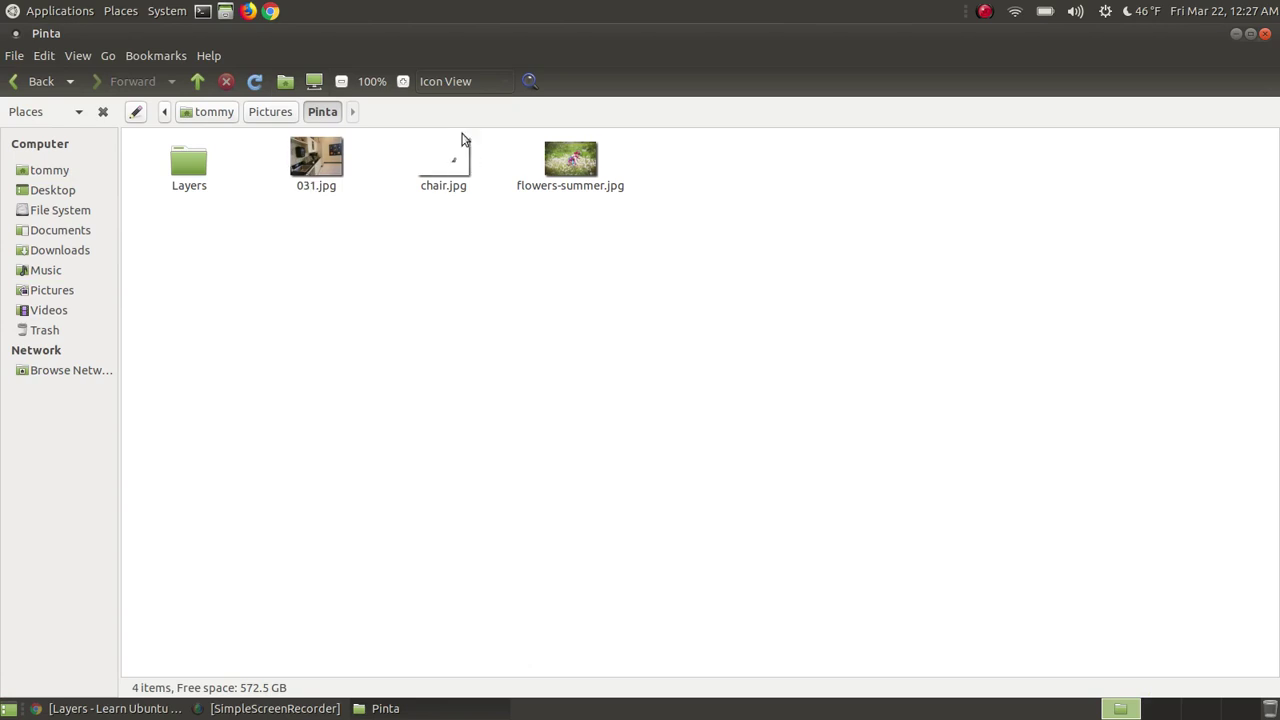
{"action": "left_click", "coordinate": [316, 160]}
{"action": "right_click", "coordinate": [318, 152]}
{"action": "mouse_move", "coordinate": [420, 182]}
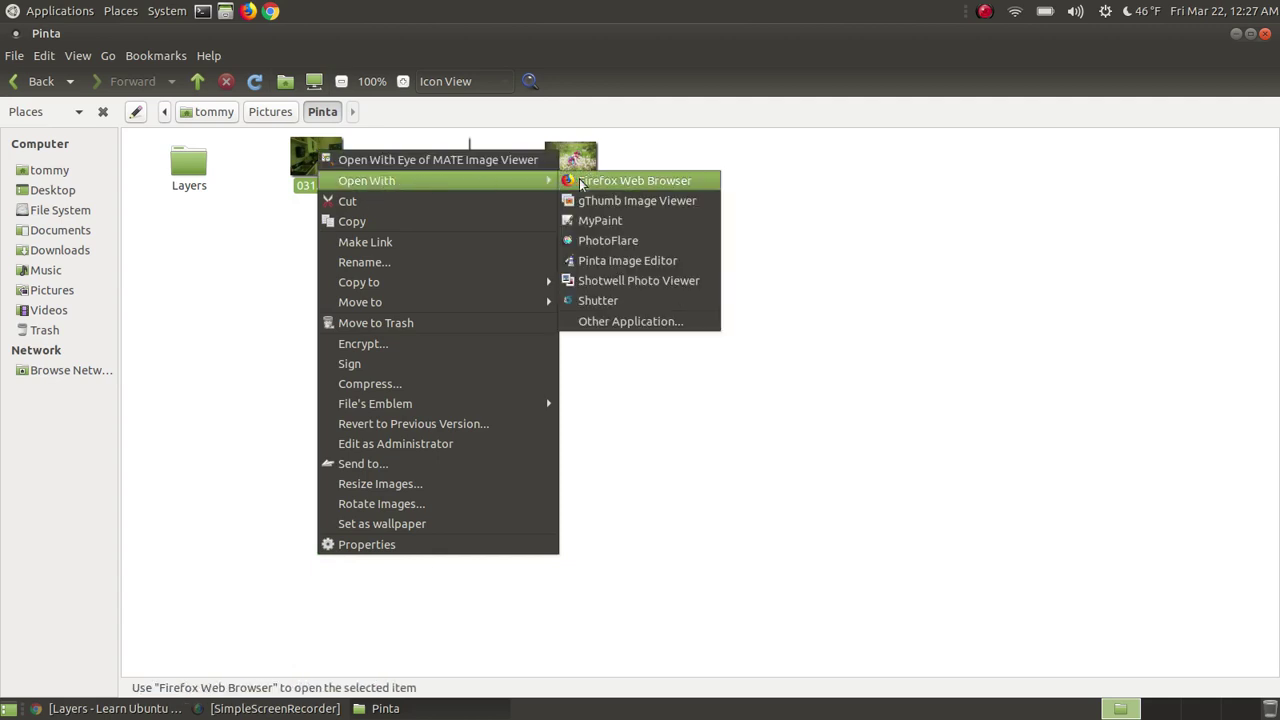
{"action": "left_click", "coordinate": [642, 260]}
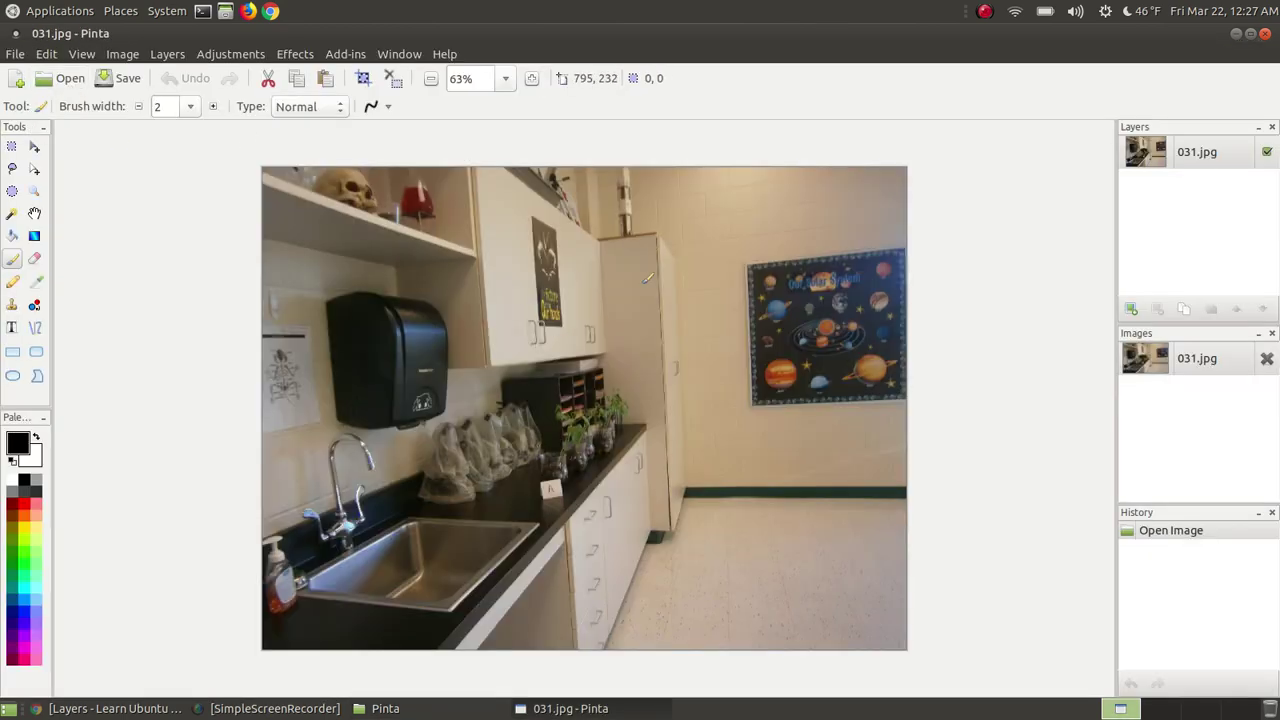
Check the canvas's absolute width and height in the Resize Canvas settings and cancel without resizing.
{"action": "left_click", "coordinate": [126, 55]}
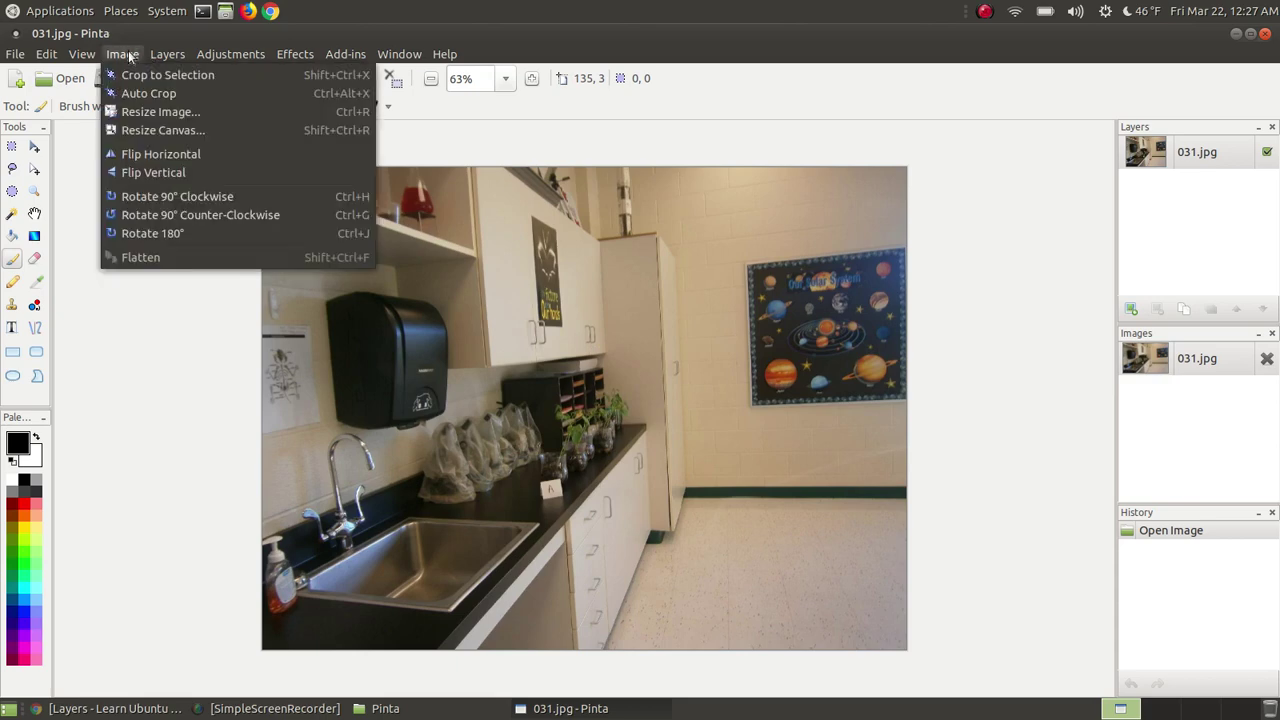
{"action": "left_click", "coordinate": [197, 131]}
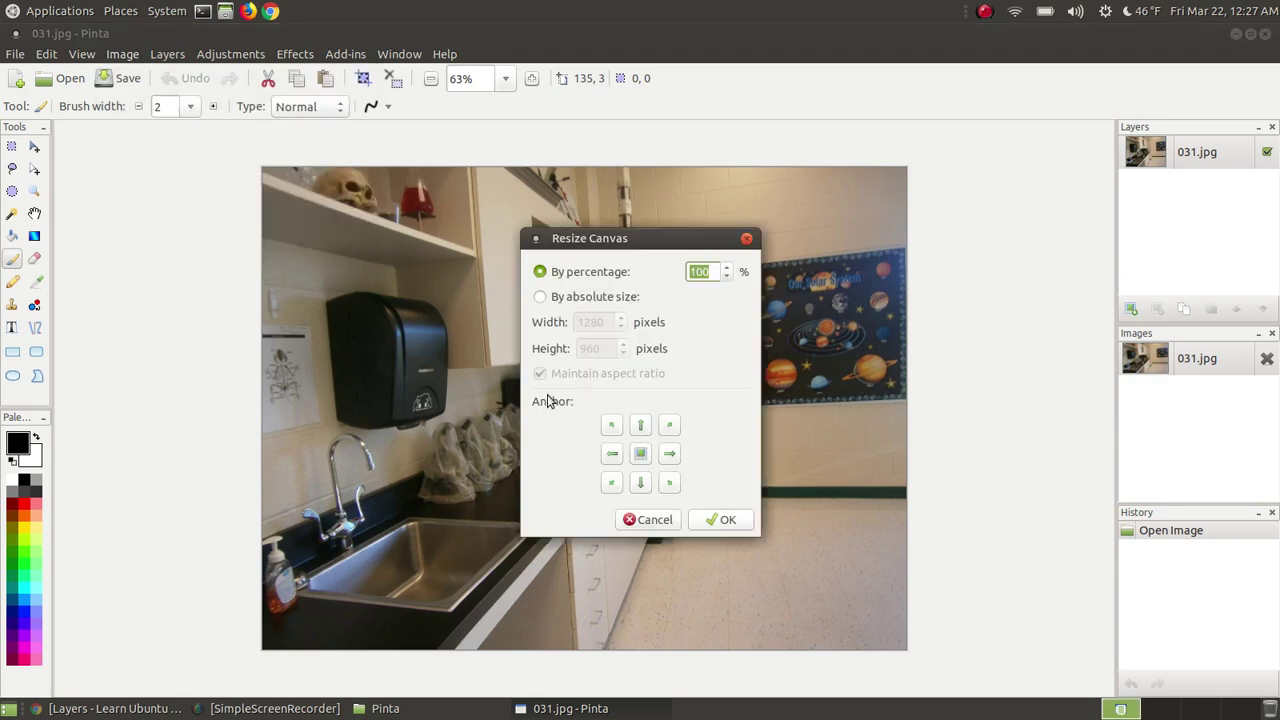
{"action": "left_click", "coordinate": [541, 298]}
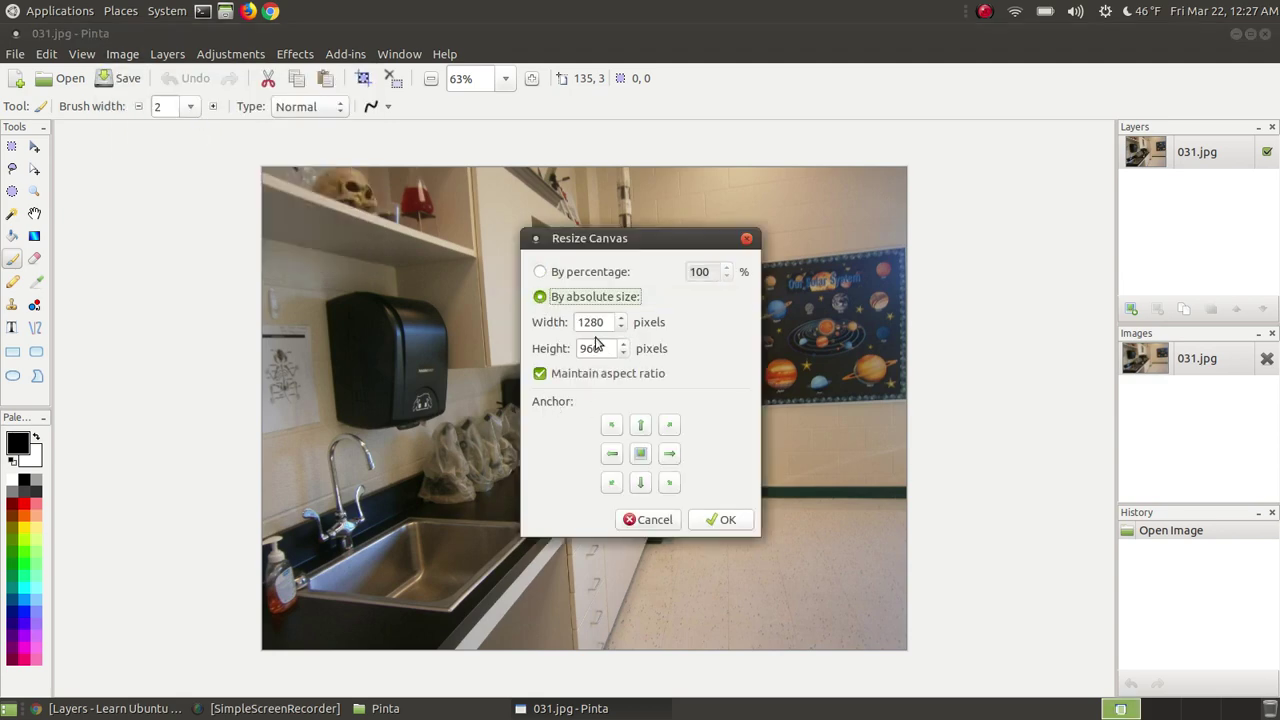
{"action": "left_click", "coordinate": [645, 520]}
Check the image's absolute width and height in the Resize Image settings and cancel without resizing.
{"action": "left_click", "coordinate": [122, 54]}
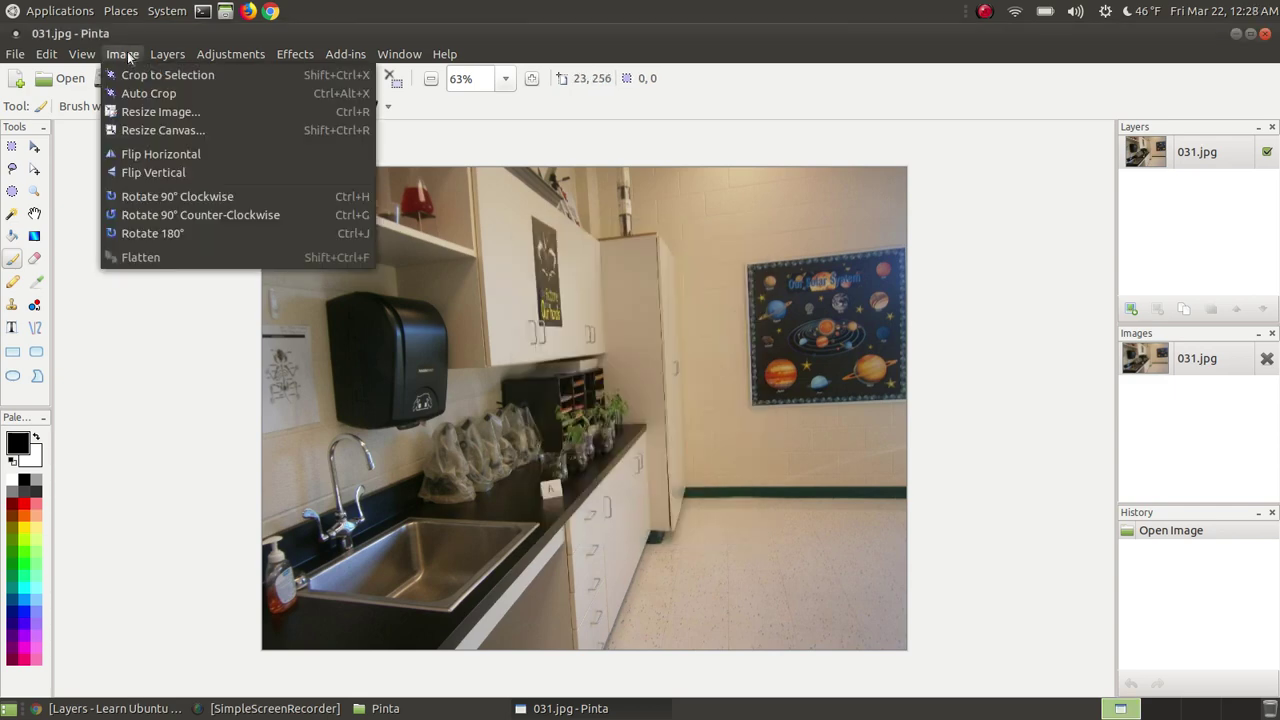
{"action": "left_click", "coordinate": [184, 113]}
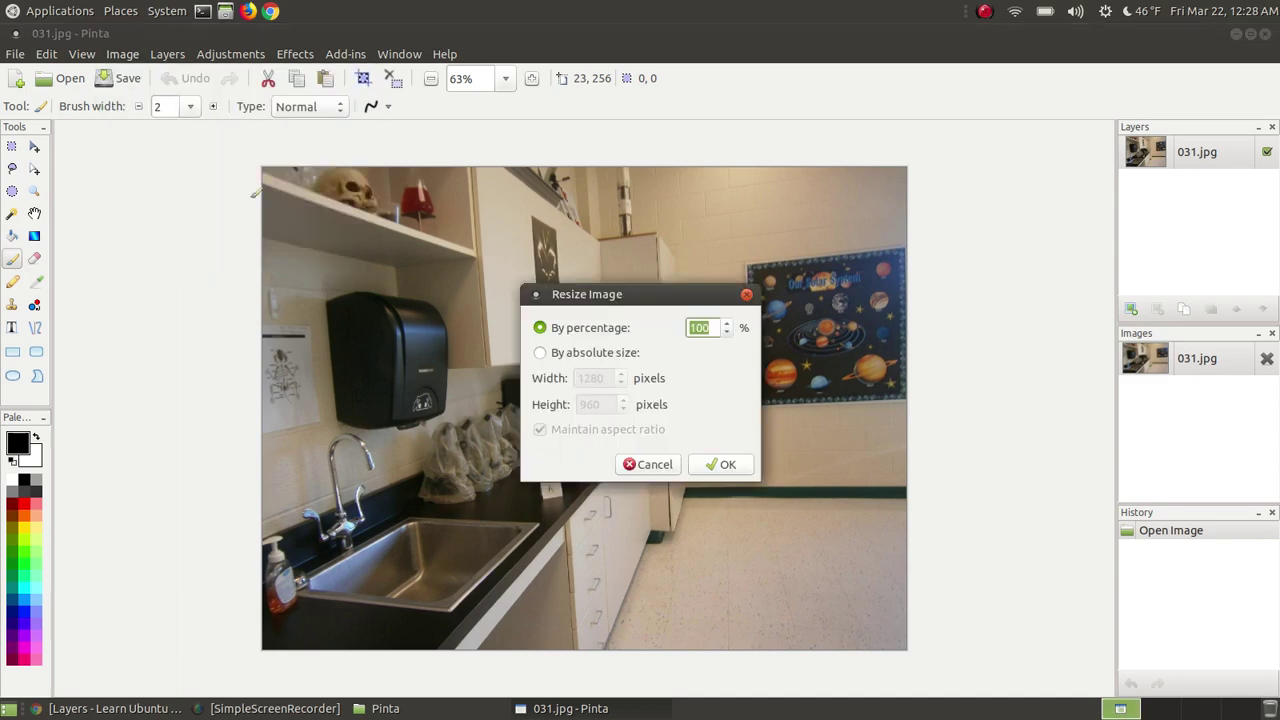
{"action": "left_click", "coordinate": [548, 355]}
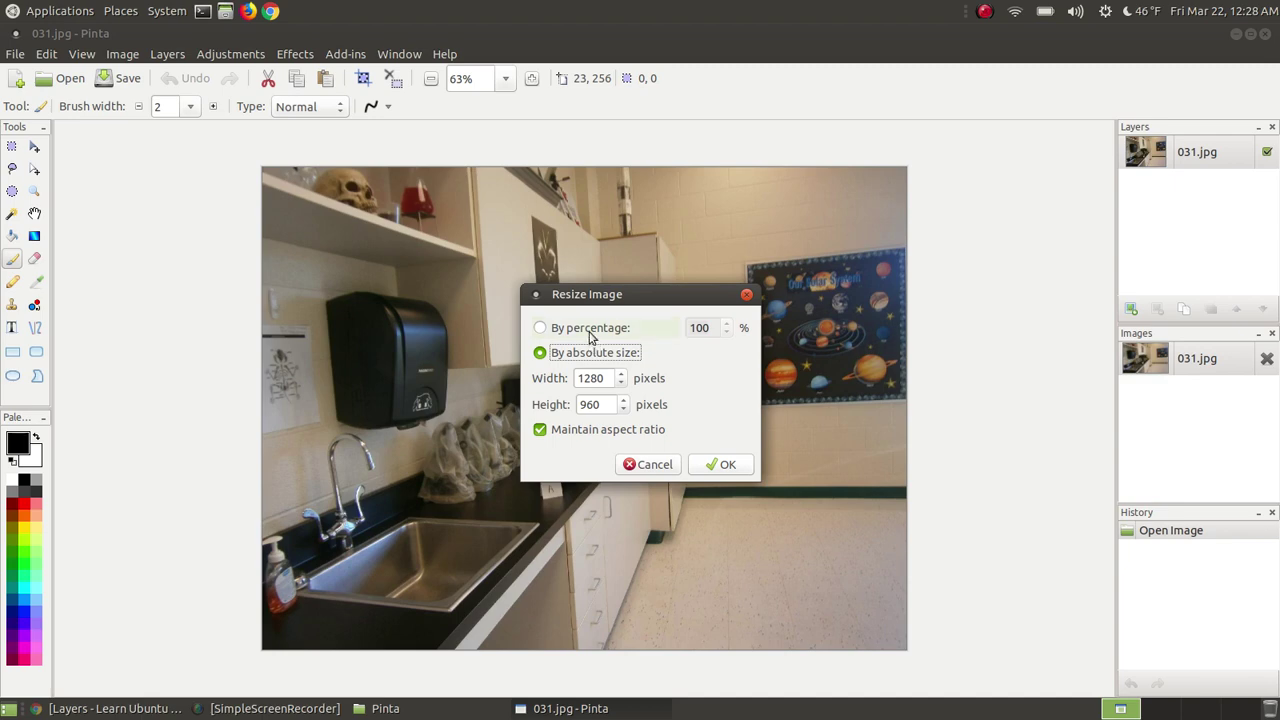
{"action": "left_click", "coordinate": [648, 465]}
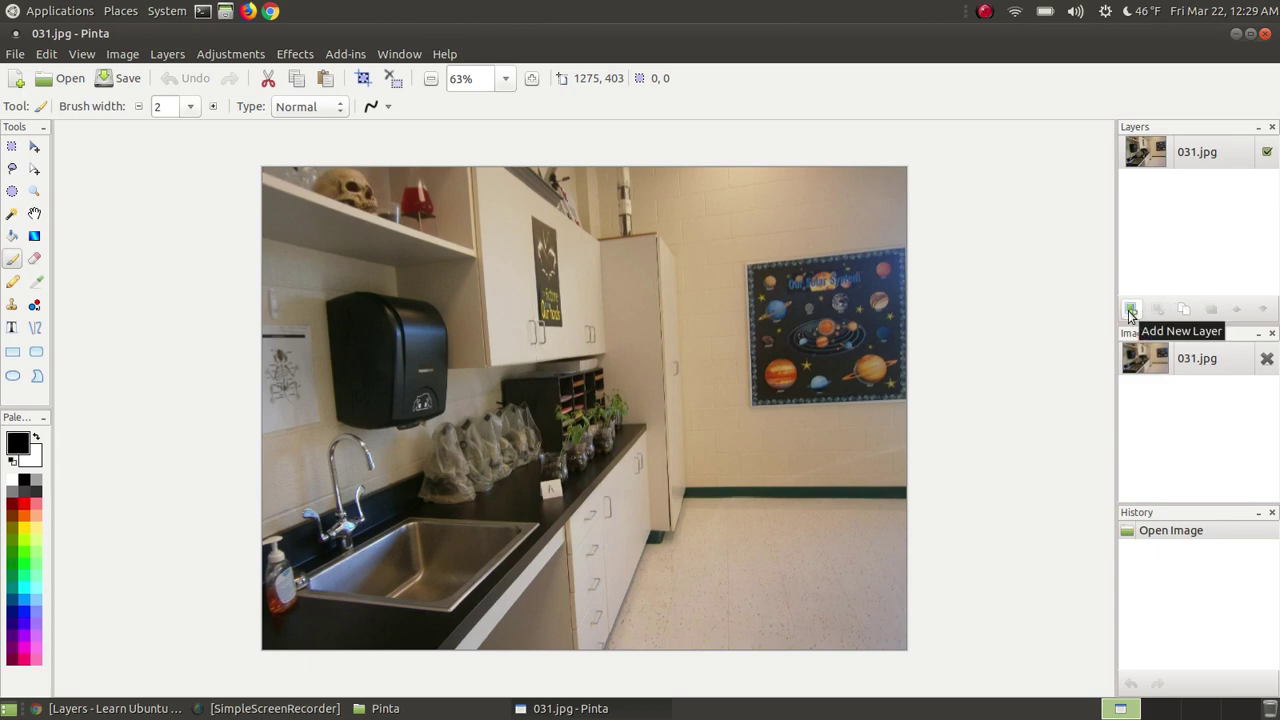
Add an empty layer above 031.jpg and import chair.jpg from the Pinta folder as another layer.
{"action": "left_click", "coordinate": [1131, 310]}
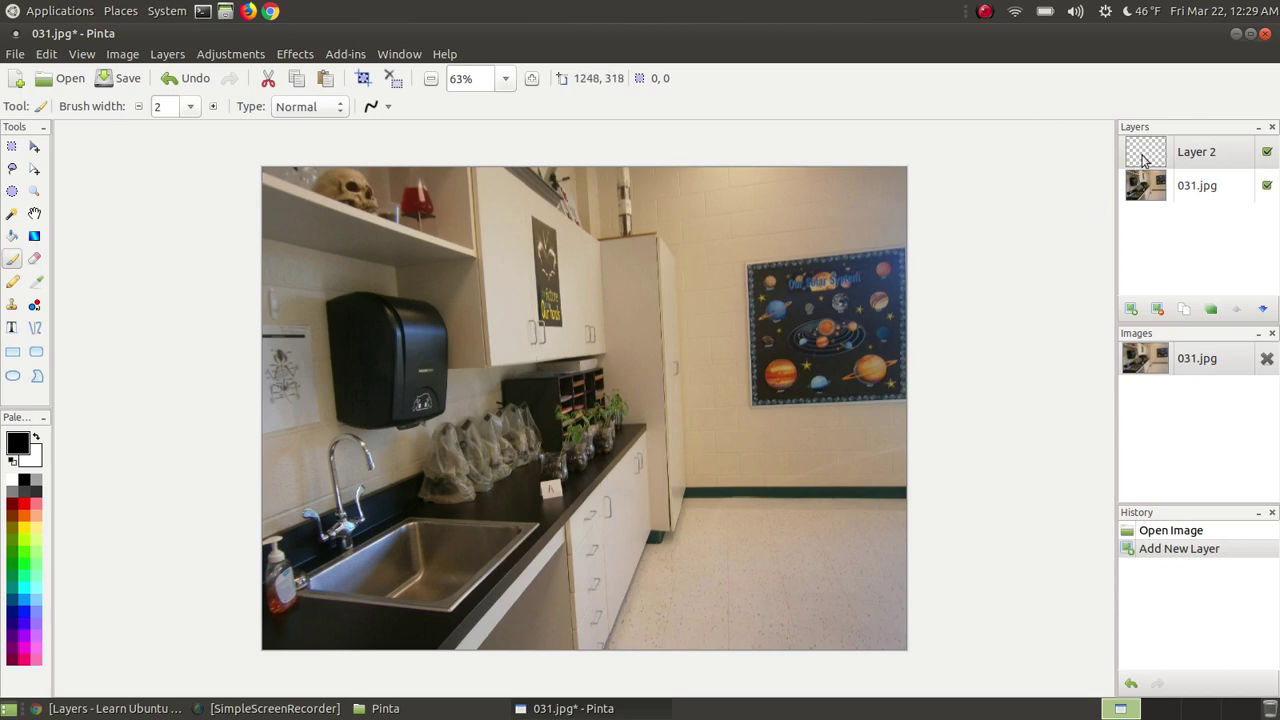
{"action": "left_click", "coordinate": [167, 54]}
{"action": "left_click", "coordinate": [245, 151]}
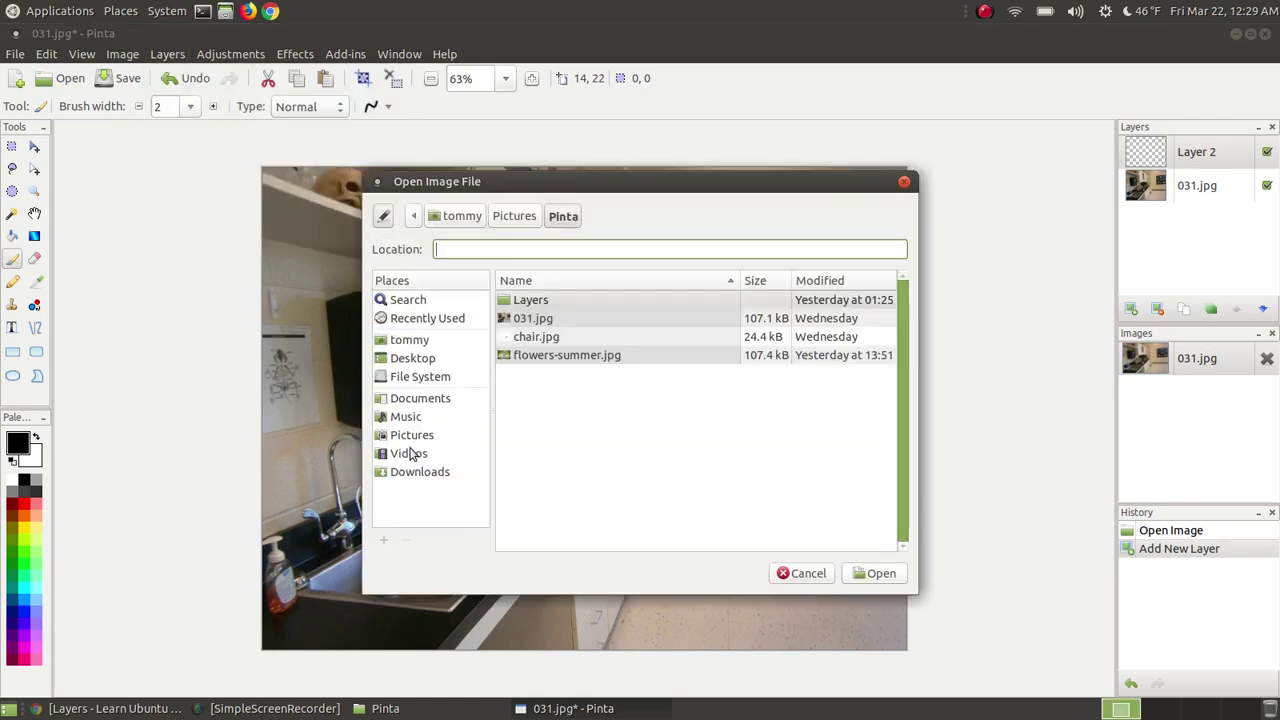
{"action": "left_click", "coordinate": [534, 341]}
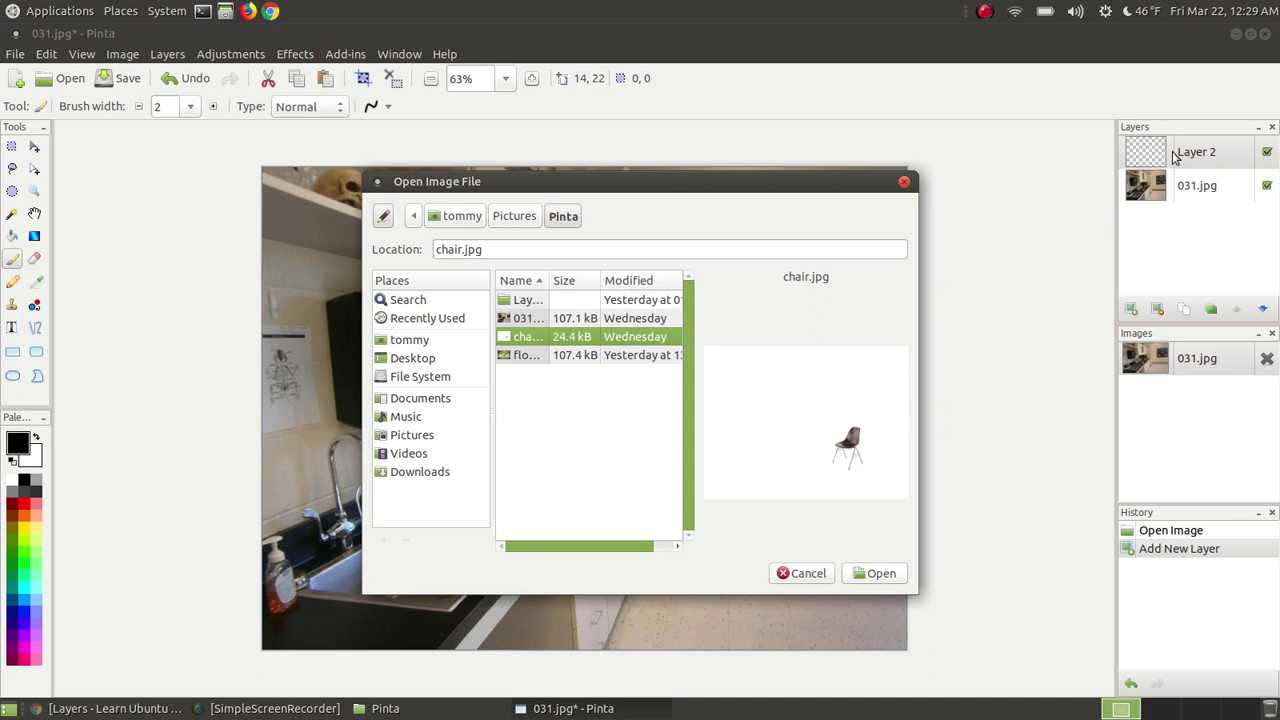
{"action": "left_click", "coordinate": [870, 575]}
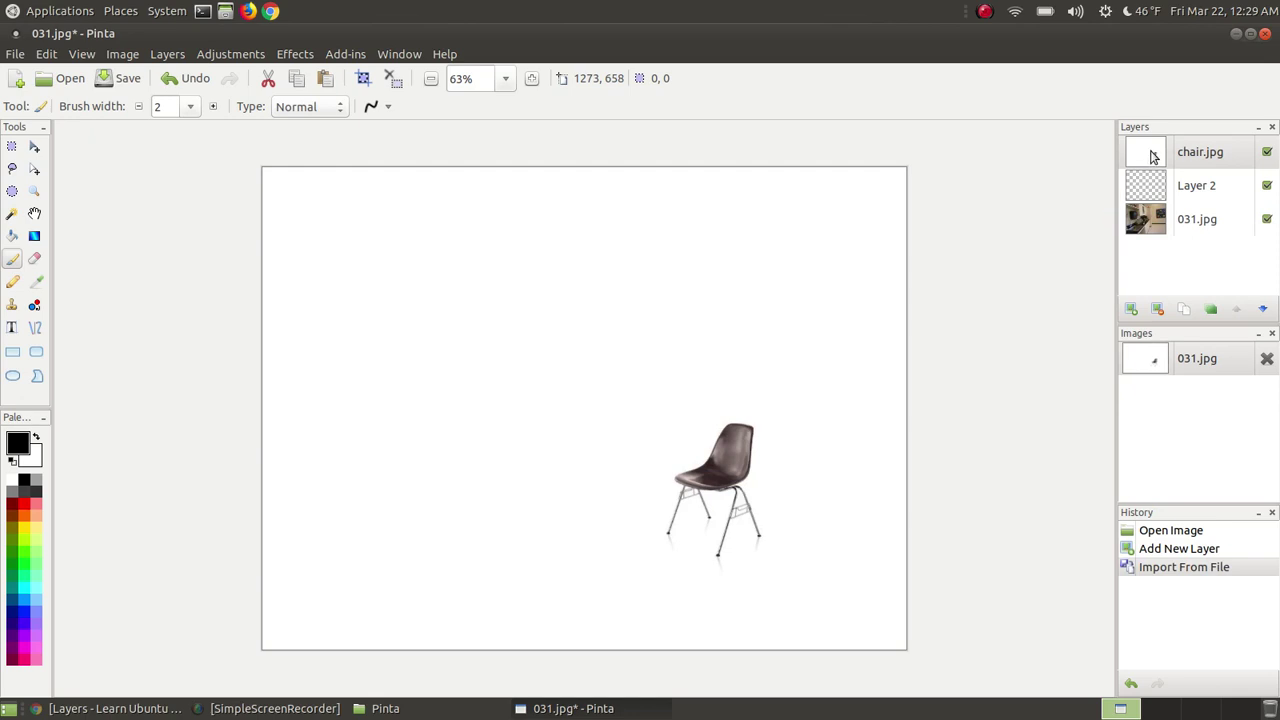
Make 031.jpg, Layer 2, chair.jpg and again 031.jpg the active layer in turn.
{"action": "left_click", "coordinate": [1150, 225]}
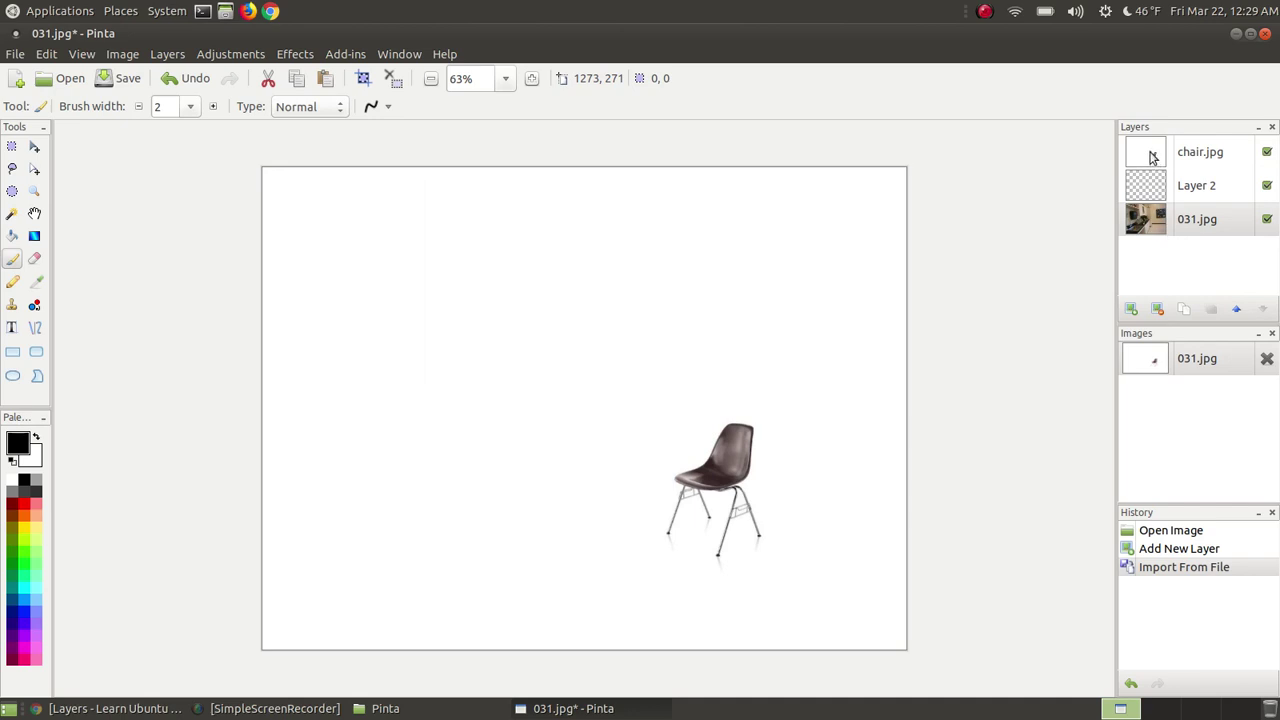
{"action": "left_click", "coordinate": [1160, 195]}
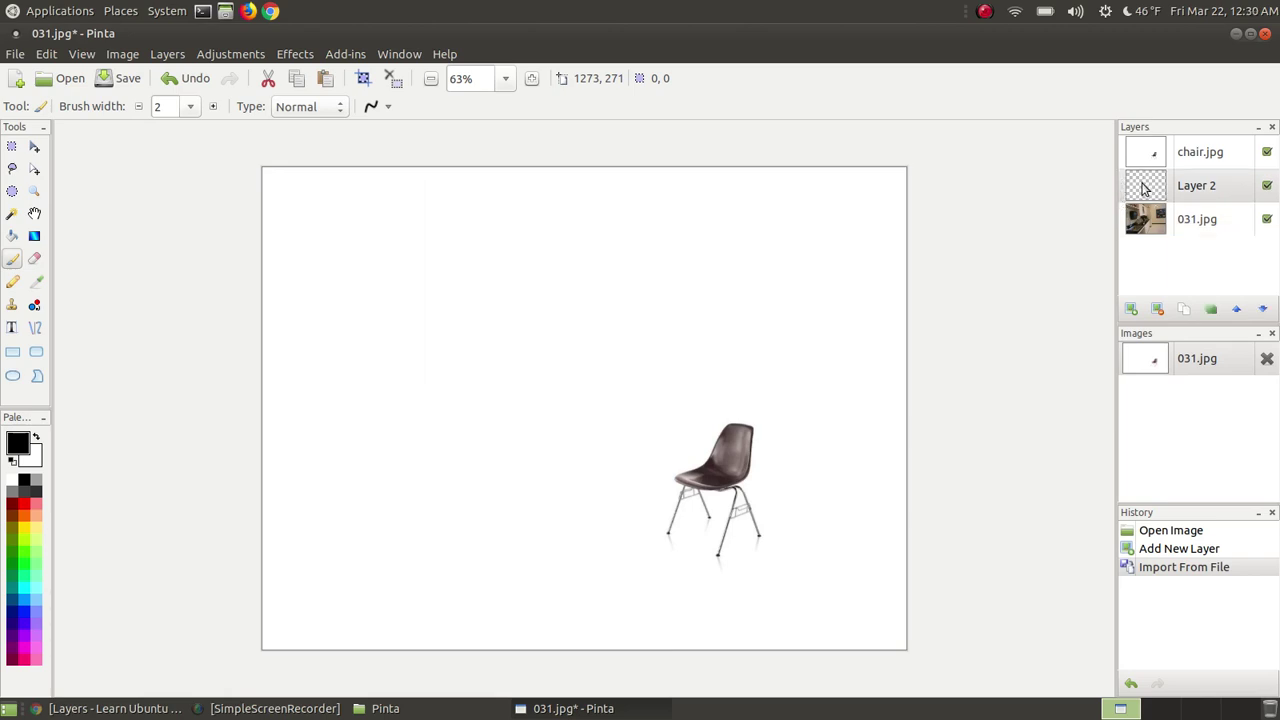
{"action": "left_click", "coordinate": [1146, 155]}
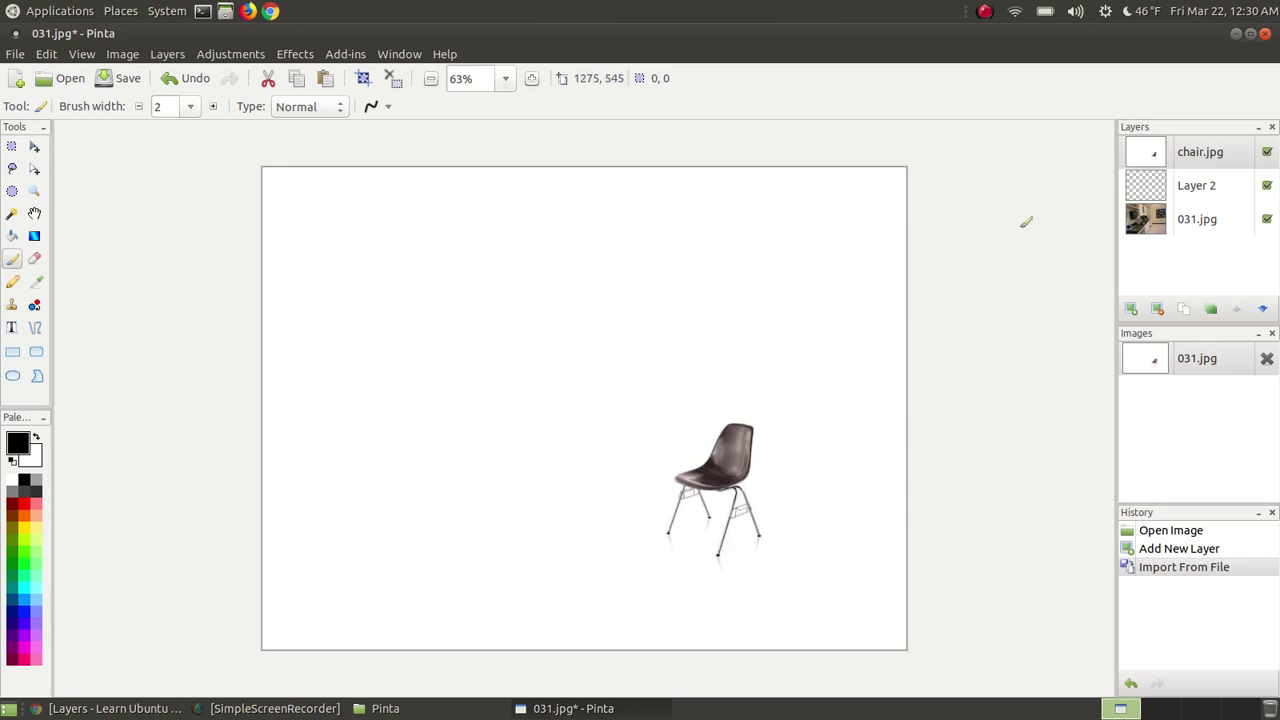
{"action": "left_click", "coordinate": [1147, 228]}
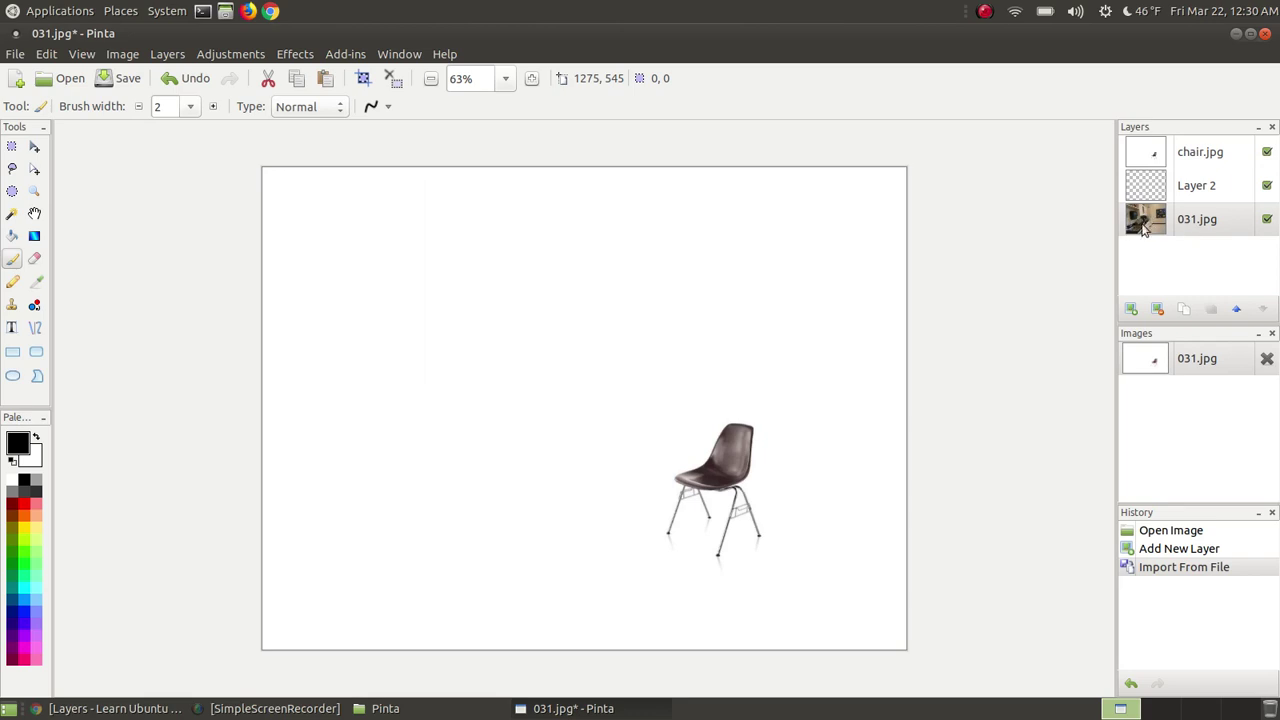
Hide Layer 2 and the chair.jpg layer to view the room photo, and show both layers again.
{"action": "left_click", "coordinate": [1267, 186]}
{"action": "left_click", "coordinate": [1267, 152]}
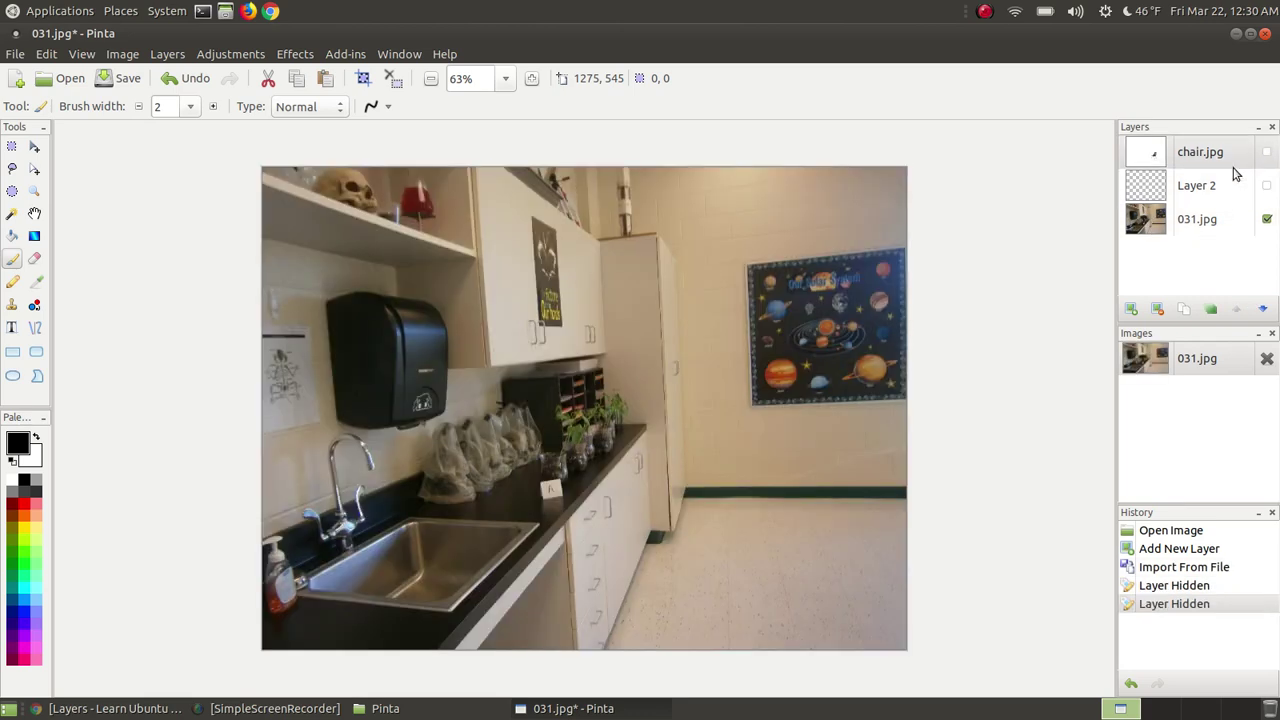
{"action": "left_click", "coordinate": [1202, 226]}
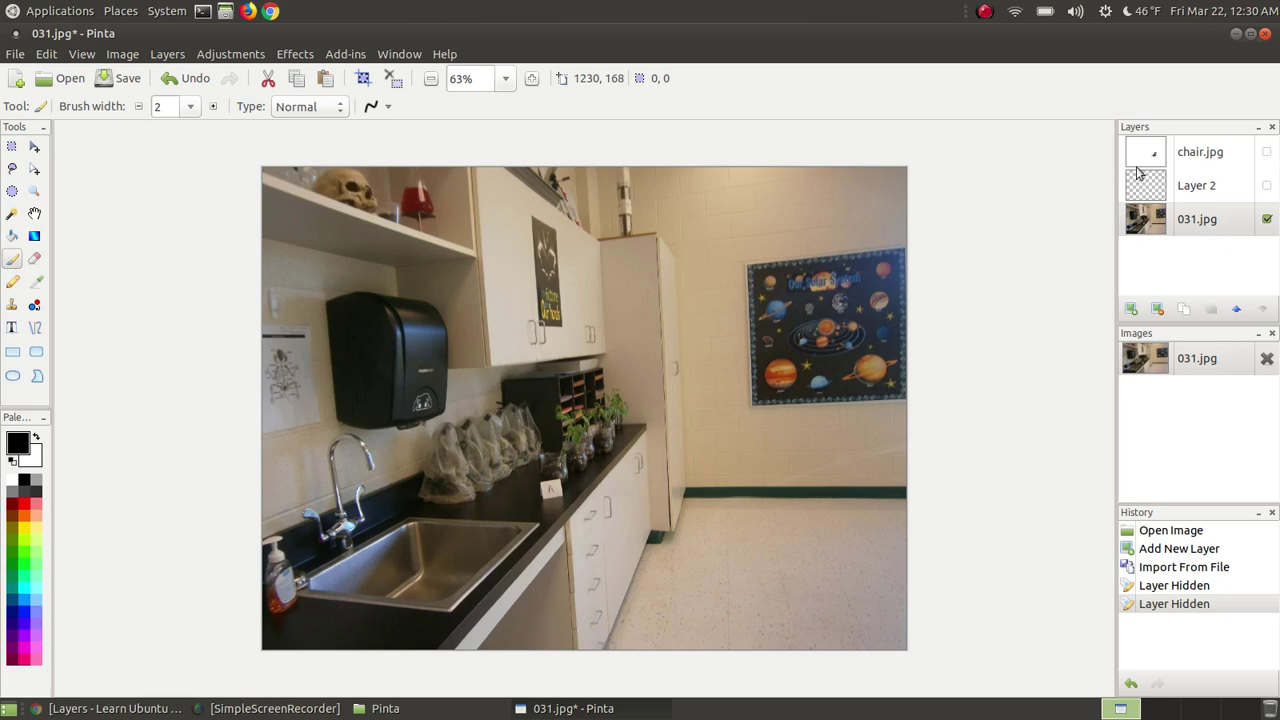
{"action": "left_click", "coordinate": [1267, 186]}
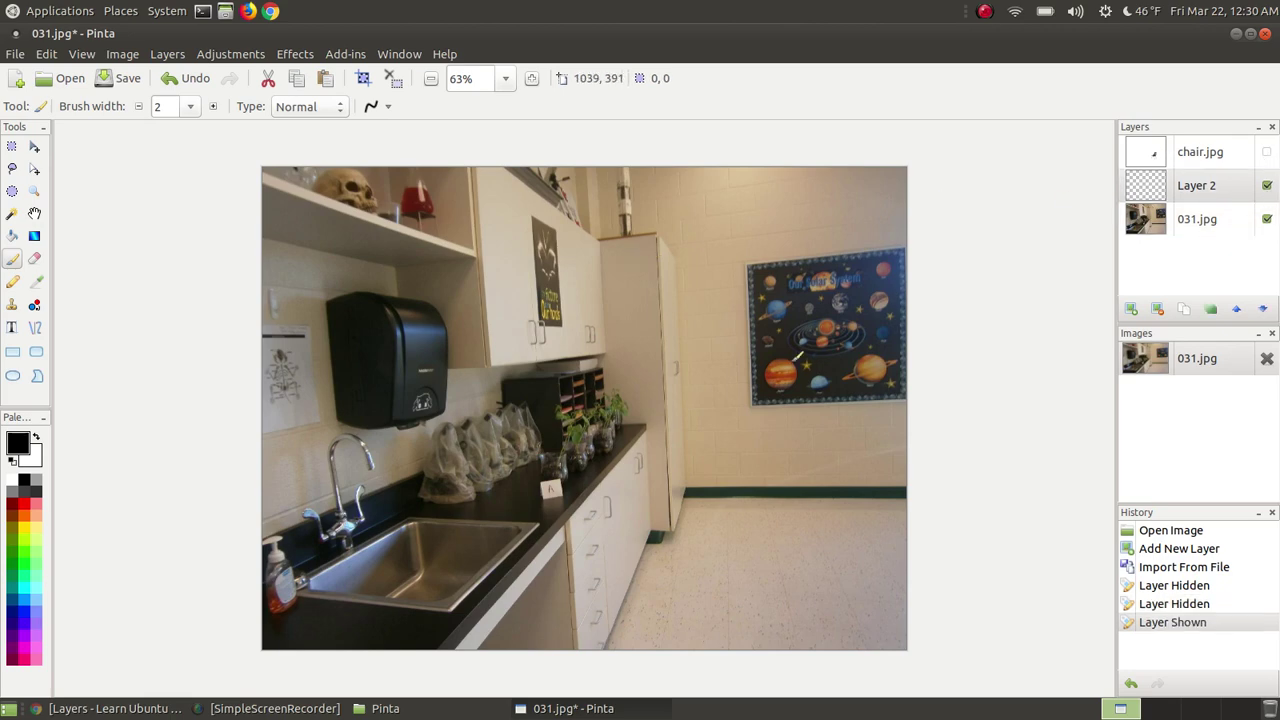
{"action": "left_click", "coordinate": [1267, 153]}
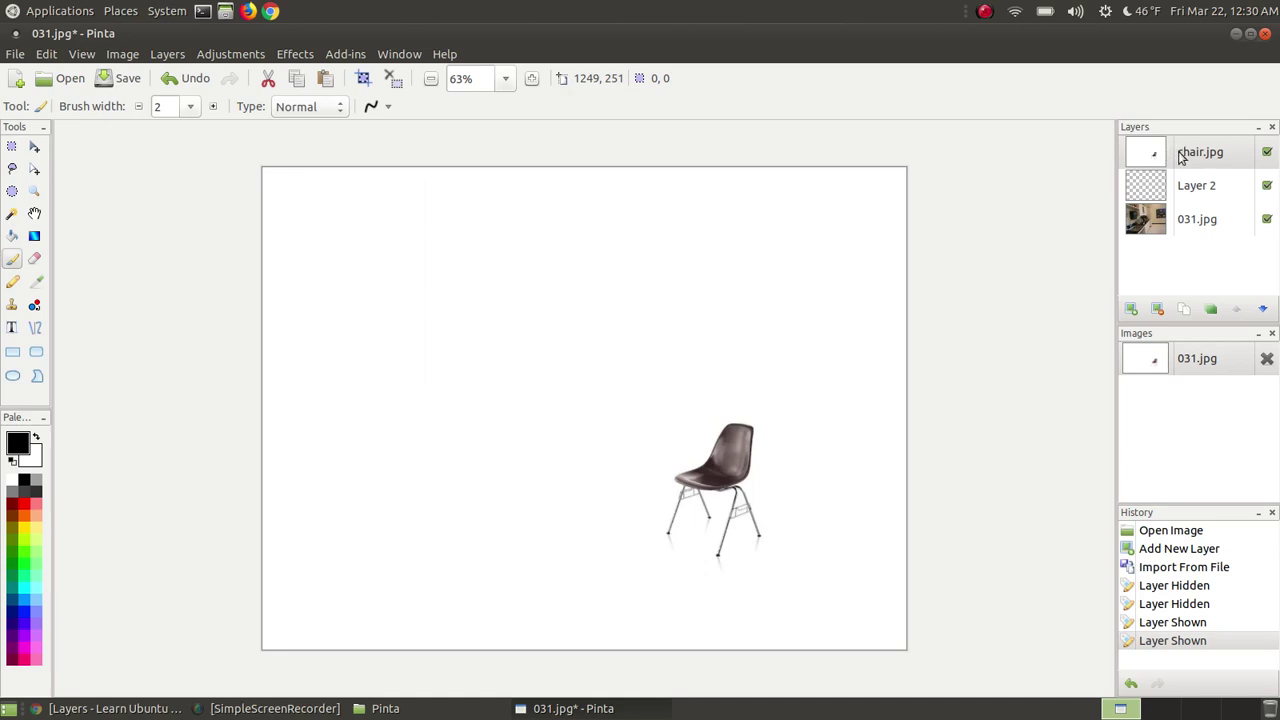
Delete the empty Layer 2 between the chair and room layers.
{"action": "left_click", "coordinate": [1201, 195]}
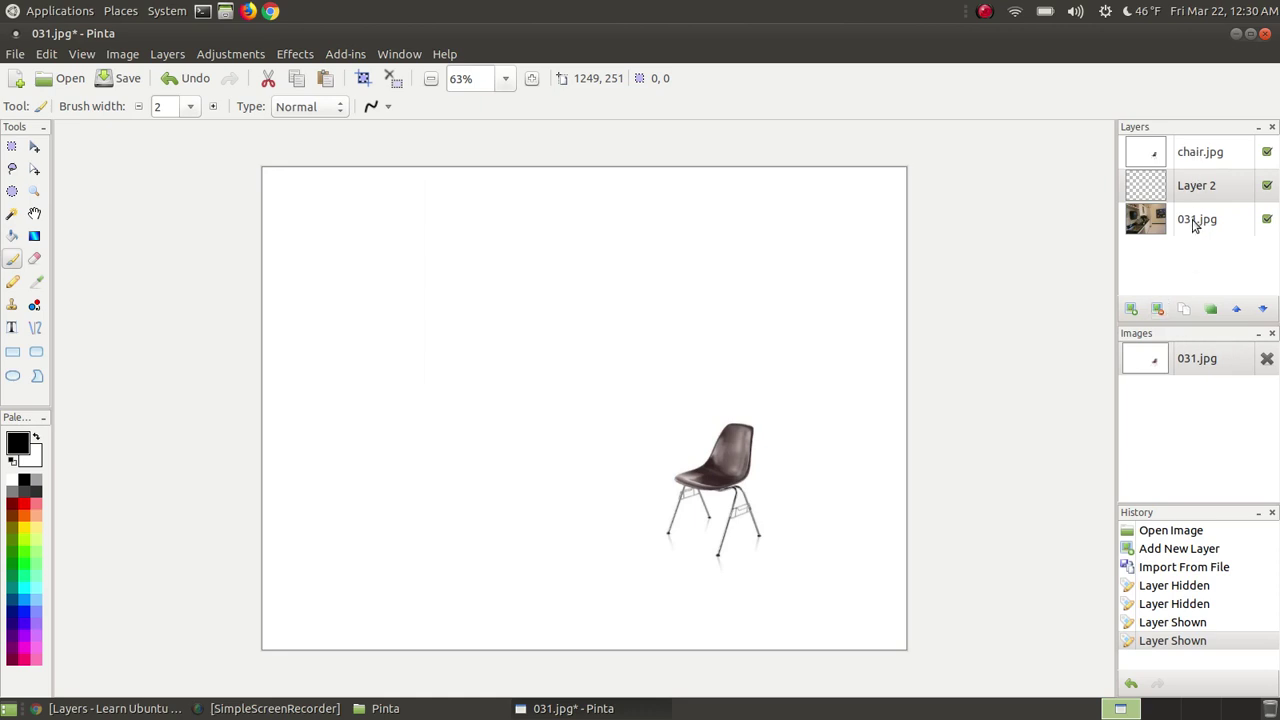
{"action": "left_click", "coordinate": [1158, 310]}
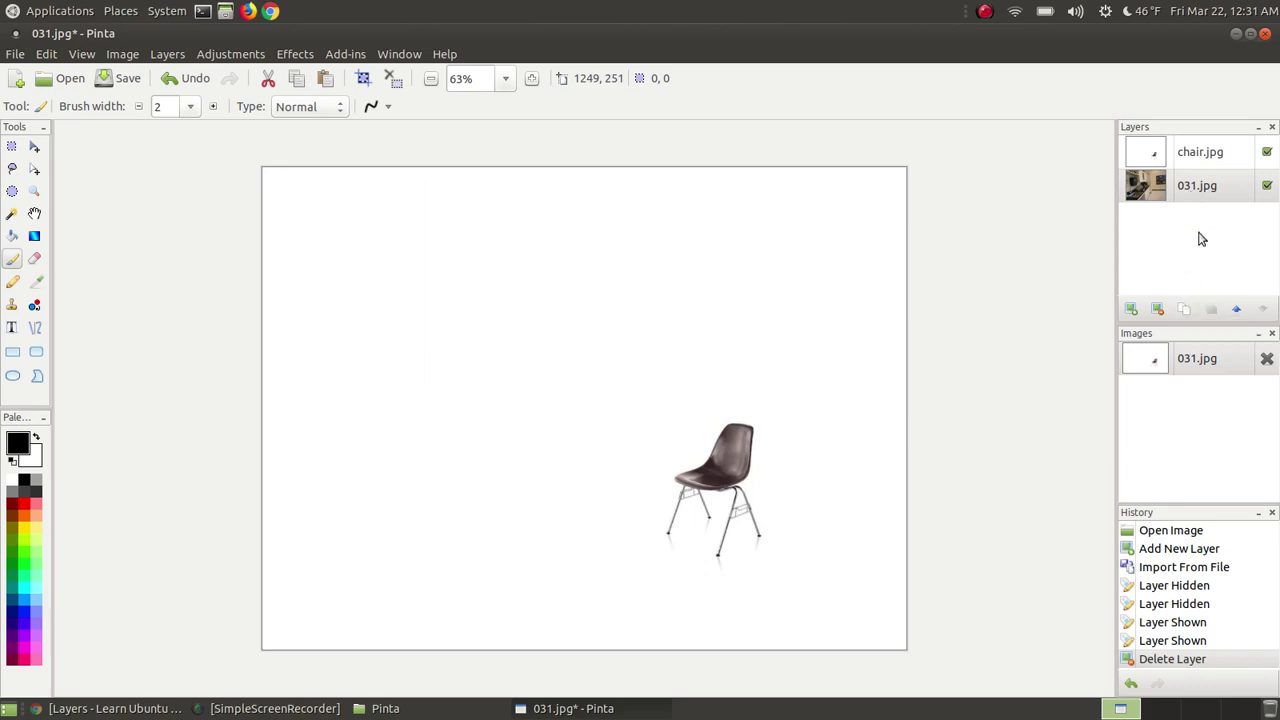
Duplicate the 031.jpg layer and move the copy to the top of the layer stack and down to the bottom.
{"action": "left_click", "coordinate": [1184, 310]}
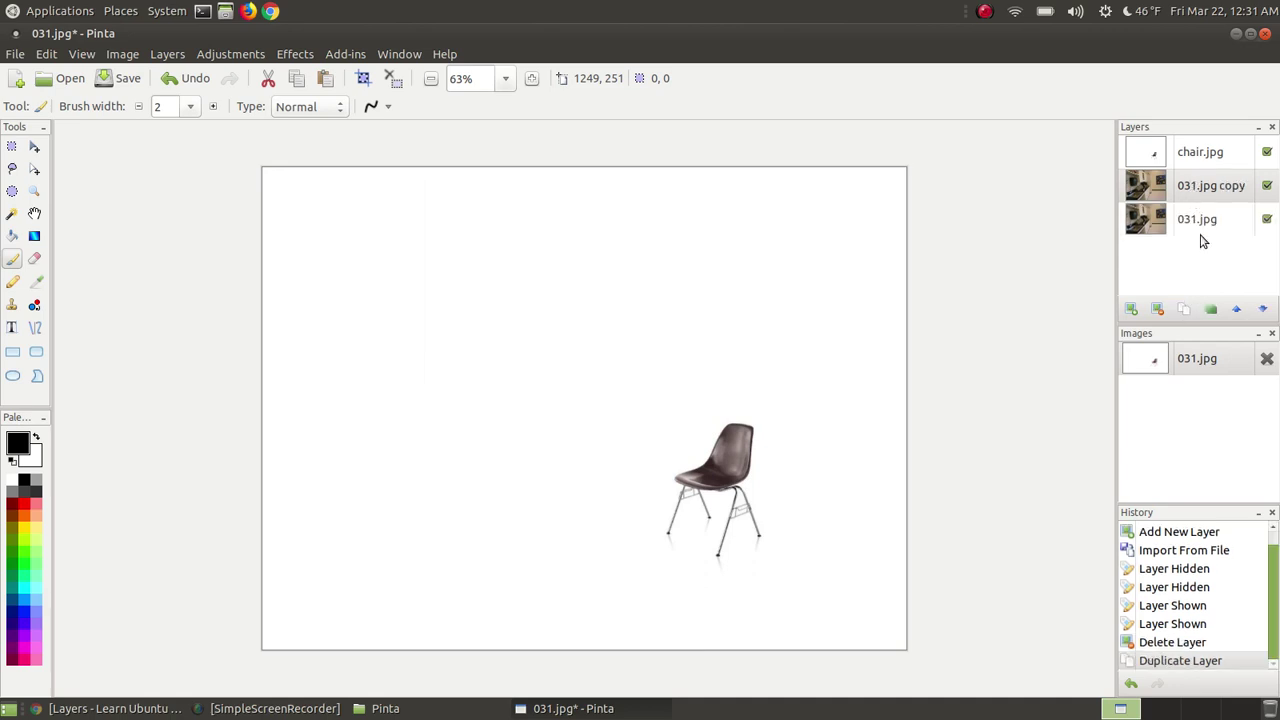
{"action": "left_click", "coordinate": [1237, 311]}
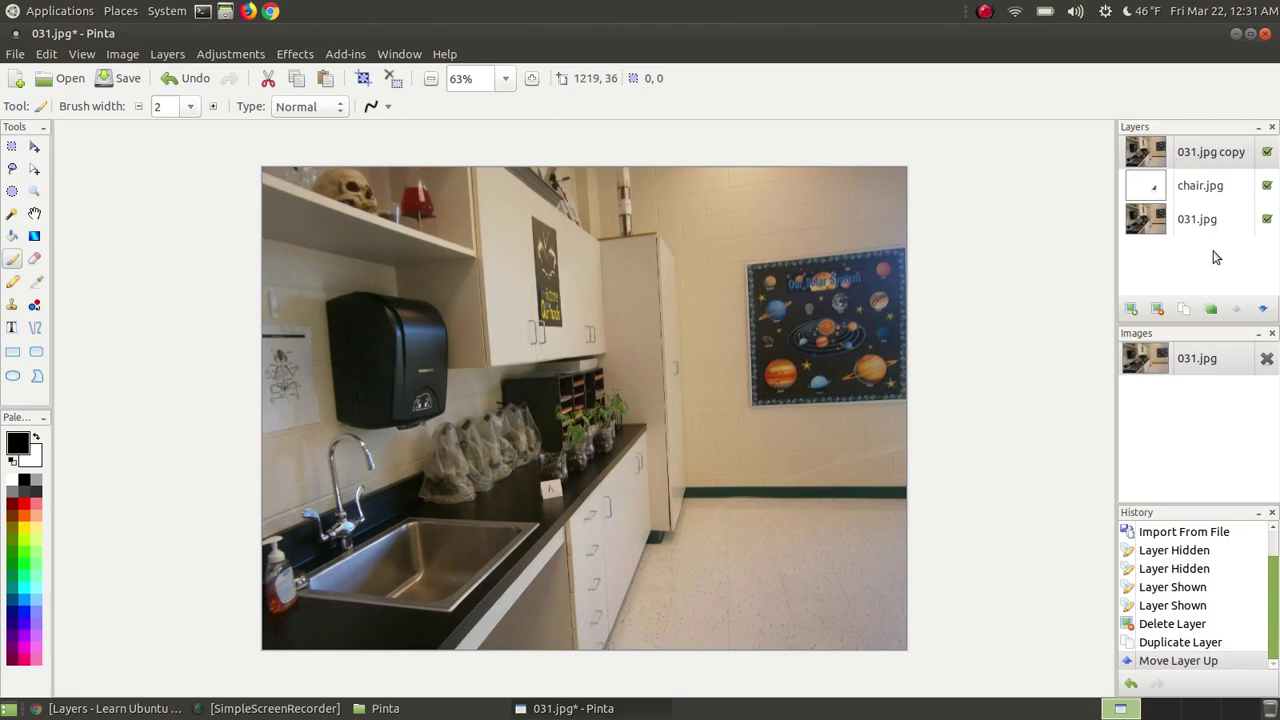
{"action": "left_click", "coordinate": [1265, 311]}
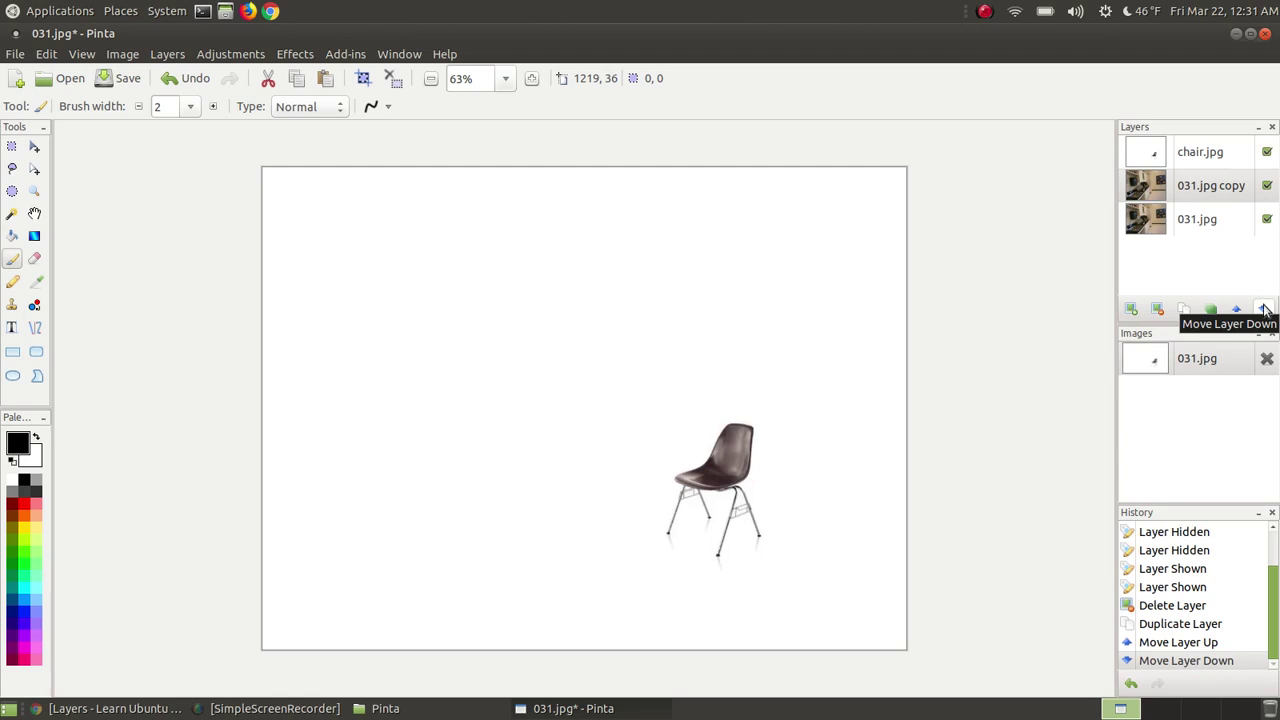
{"action": "left_click", "coordinate": [1265, 311]}
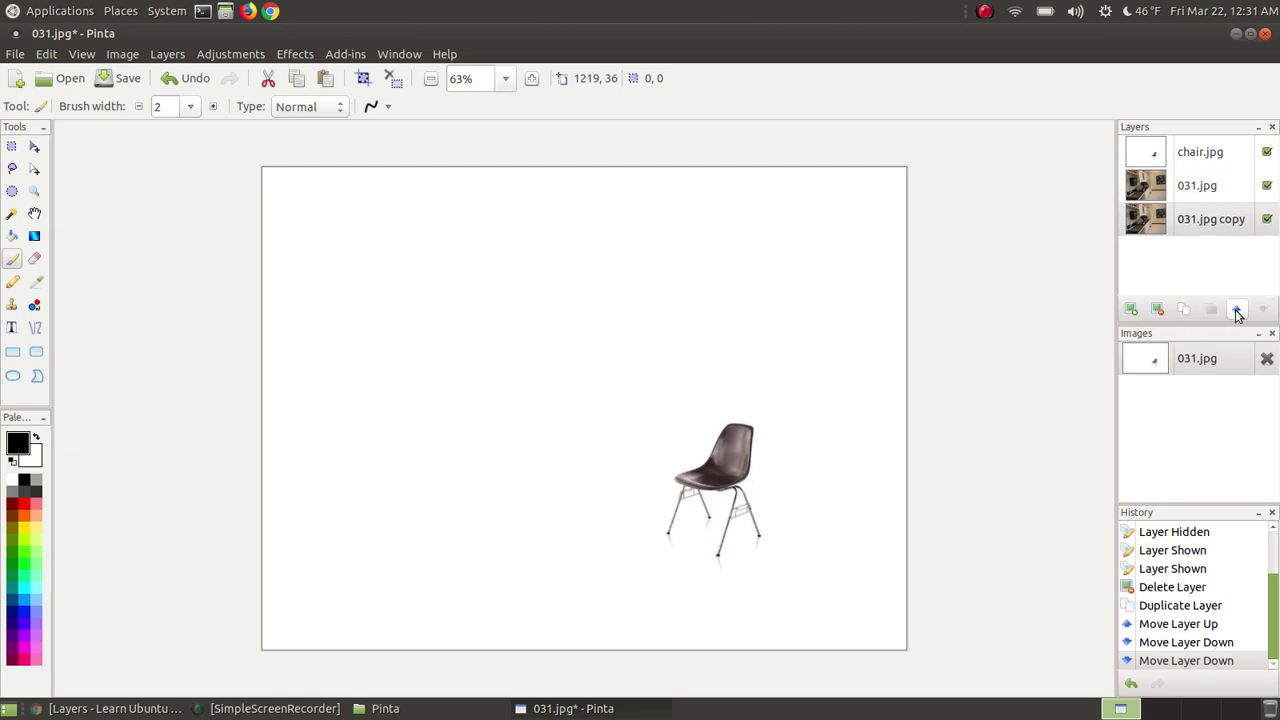
Move the 031.jpg copy layer back to the top of the stack and delete it.
{"action": "left_click", "coordinate": [1236, 311]}
{"action": "left_click", "coordinate": [1236, 311]}
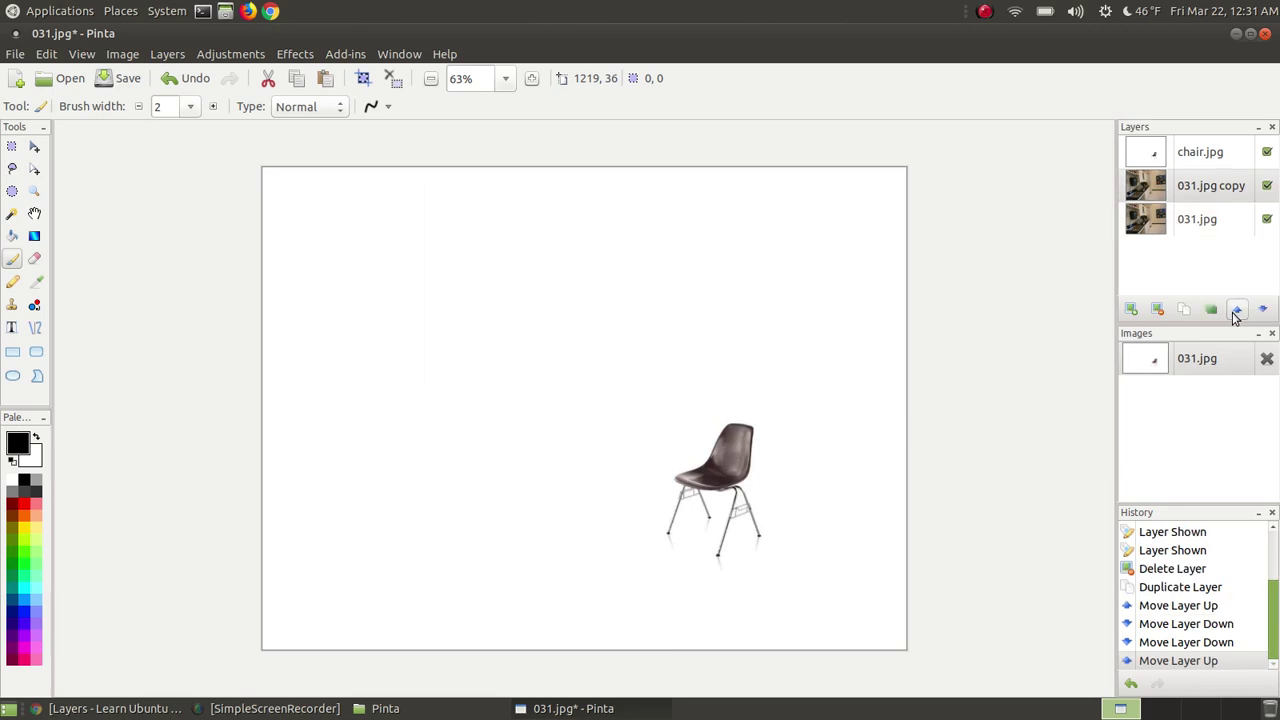
{"action": "left_click", "coordinate": [1158, 311]}
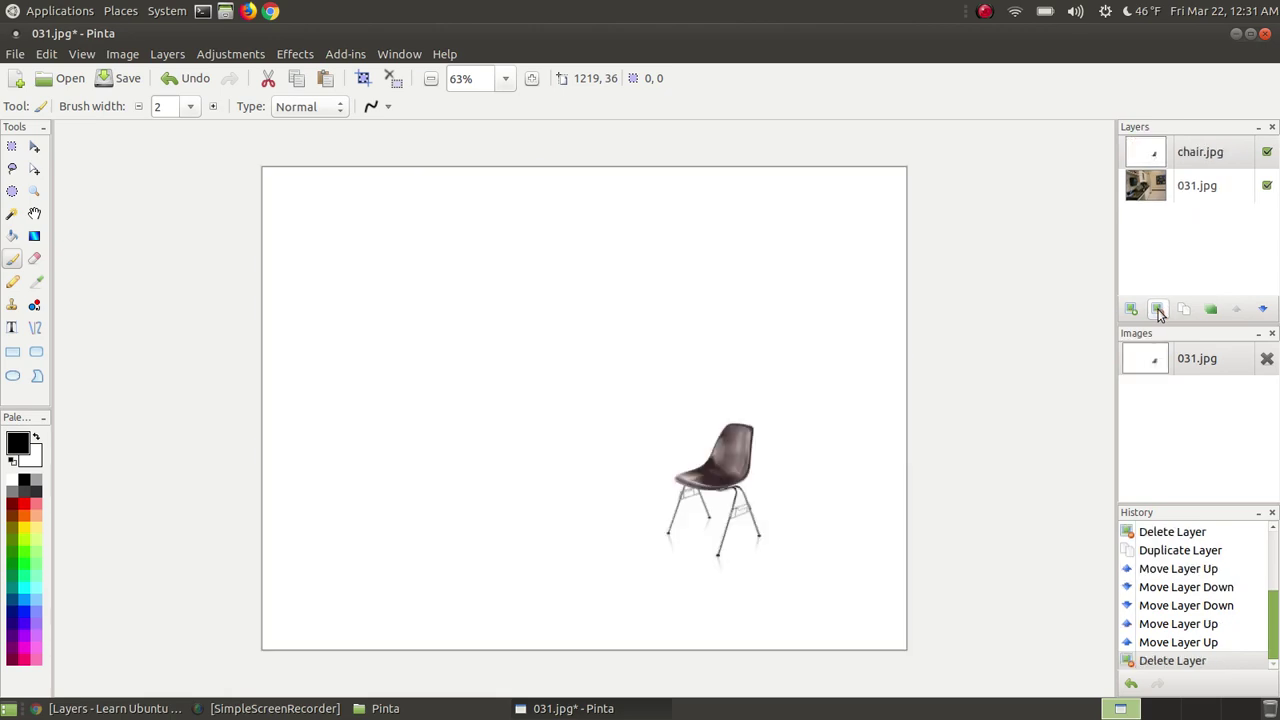
Check the chair.jpg layer's properties, close them without changes and hide that layer.
{"action": "double_click", "coordinate": [1180, 155]}
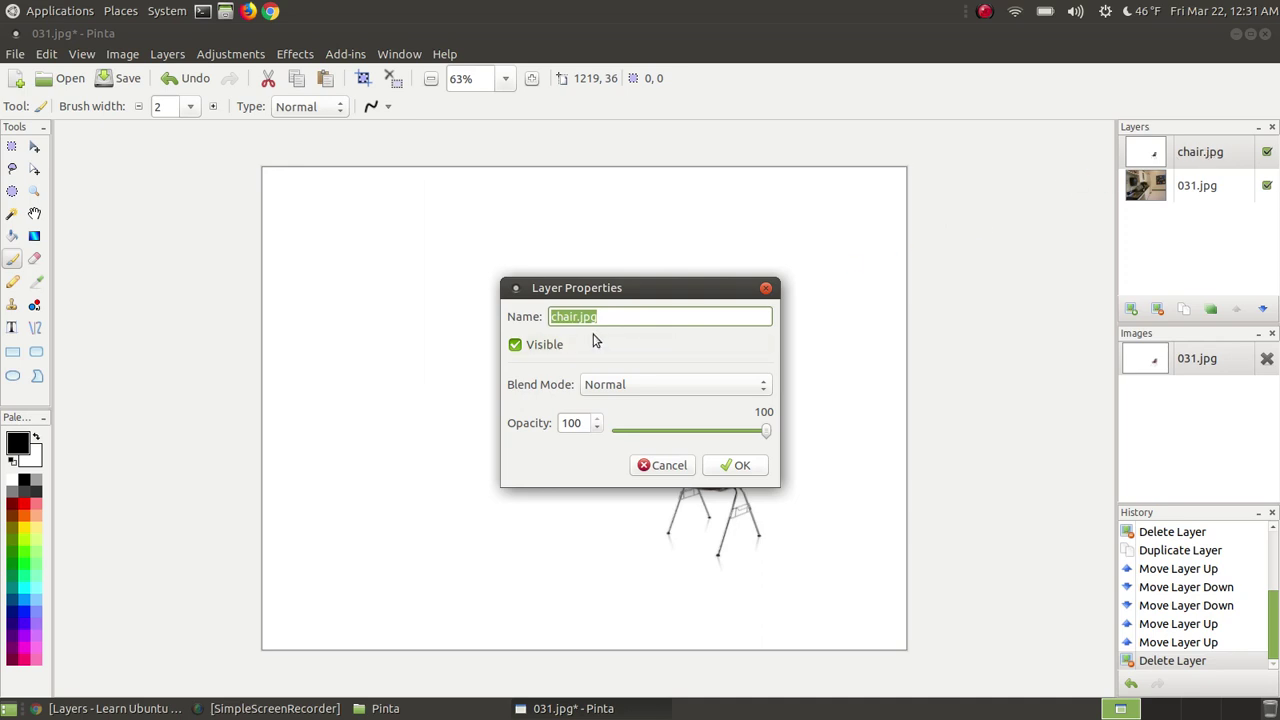
{"action": "left_click_drag", "start_coordinate": [598, 288], "coordinate": [432, 230]}
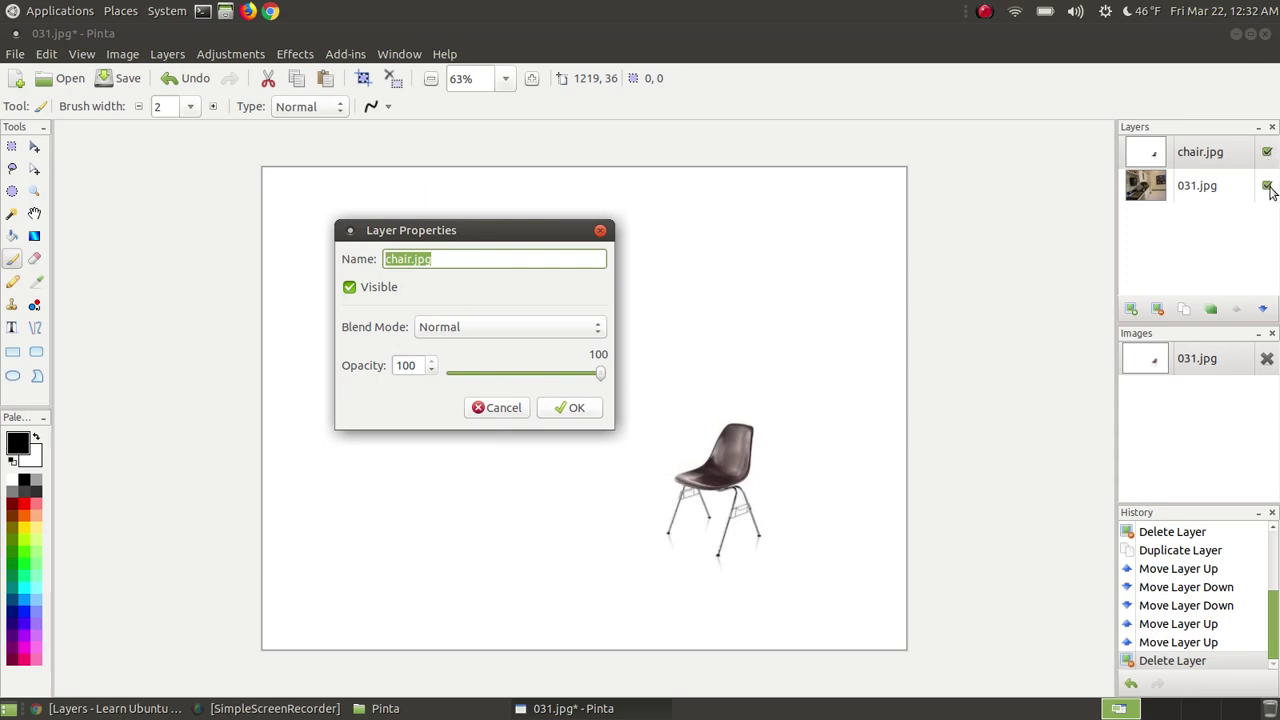
{"action": "left_click", "coordinate": [600, 232]}
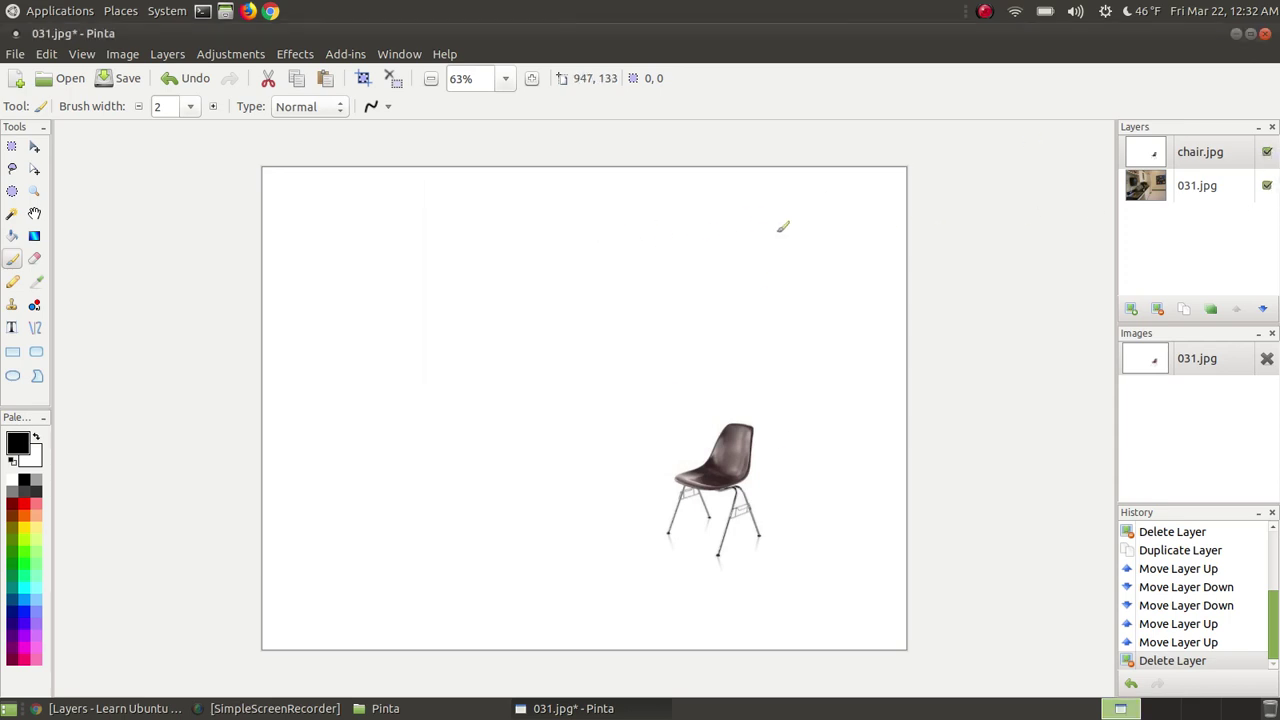
{"action": "left_click", "coordinate": [1267, 151]}
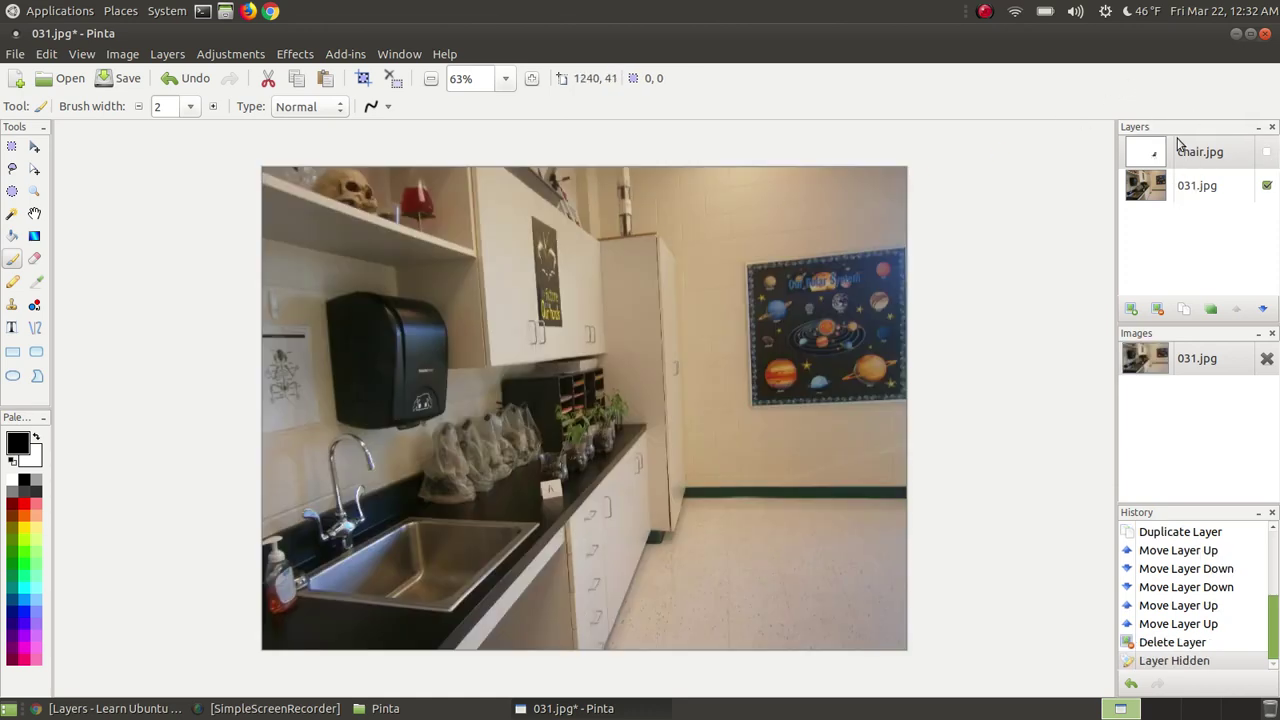
Show the chair.jpg layer and, in its properties, toggle its visibility off and on and review the blend modes, keeping Normal.
{"action": "left_click", "coordinate": [1267, 153]}
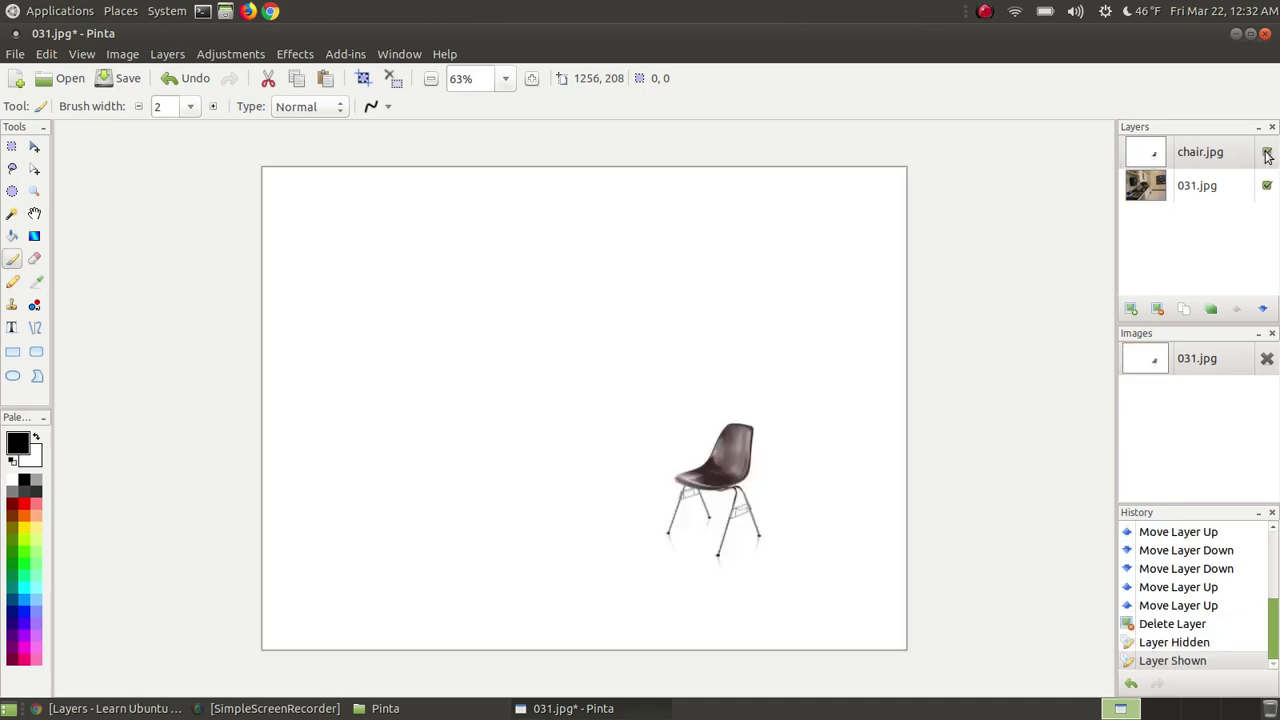
{"action": "double_click", "coordinate": [1180, 160]}
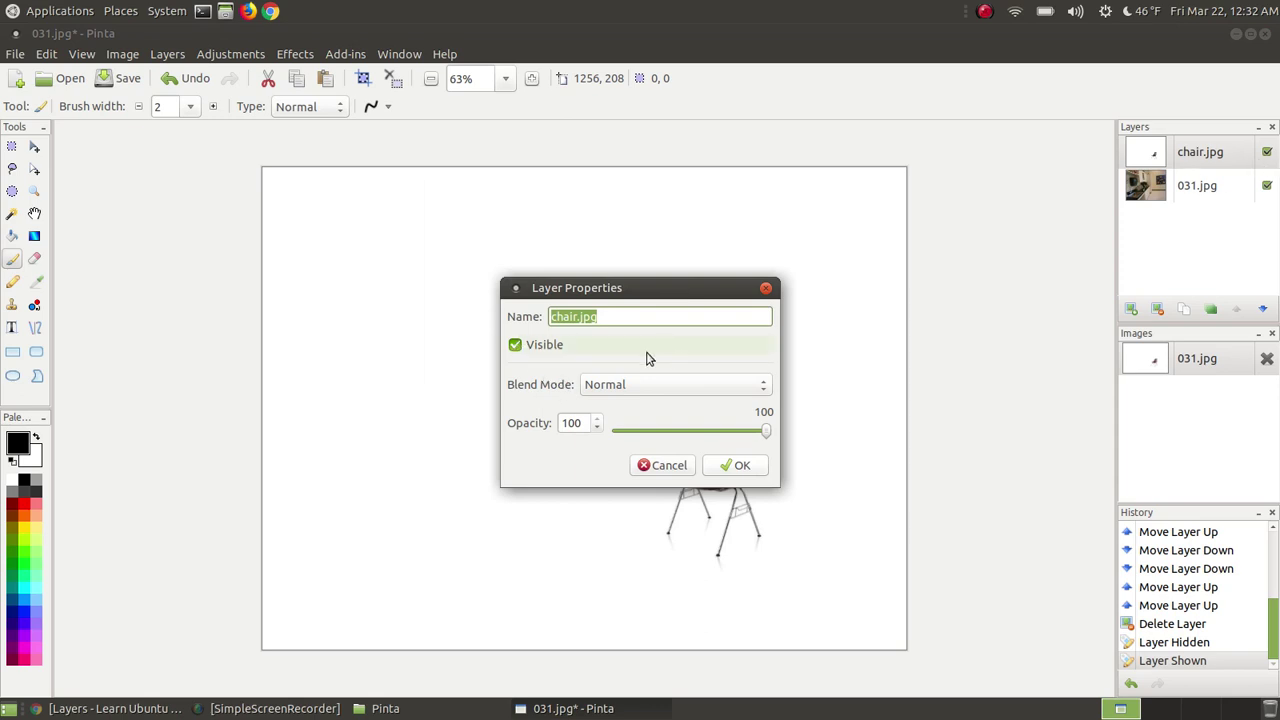
{"action": "left_click", "coordinate": [516, 346]}
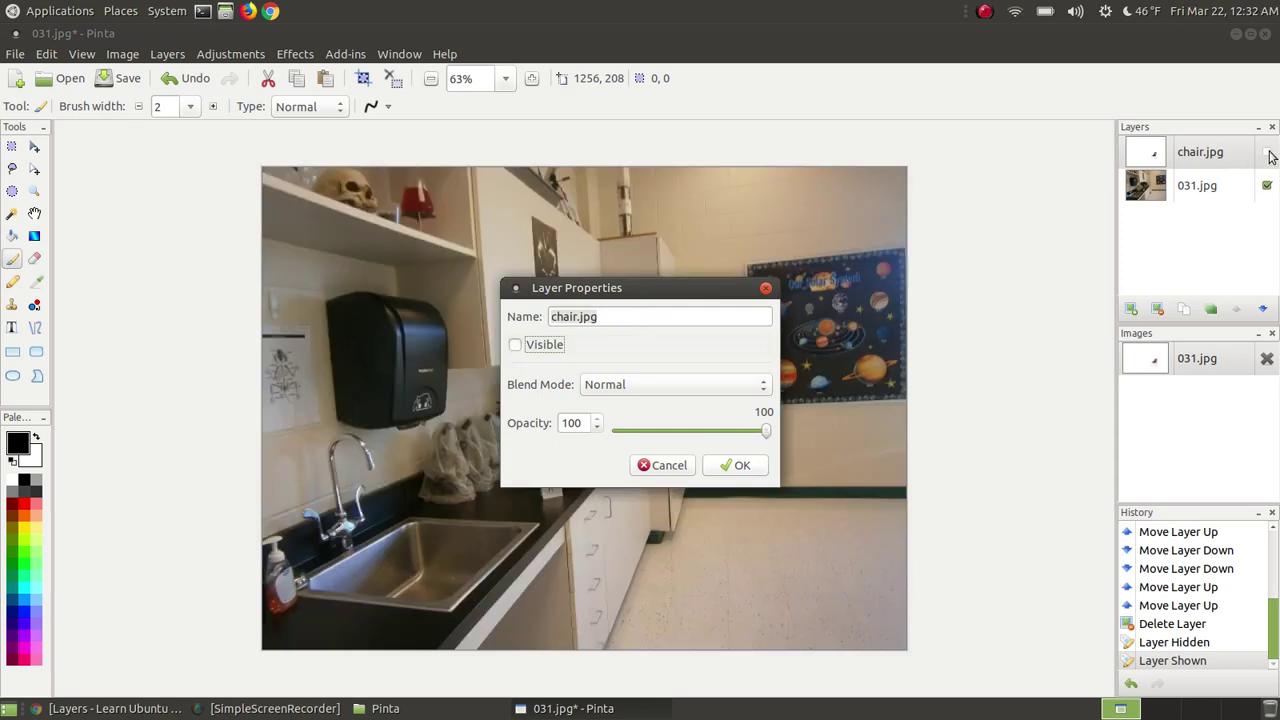
{"action": "left_click", "coordinate": [518, 347]}
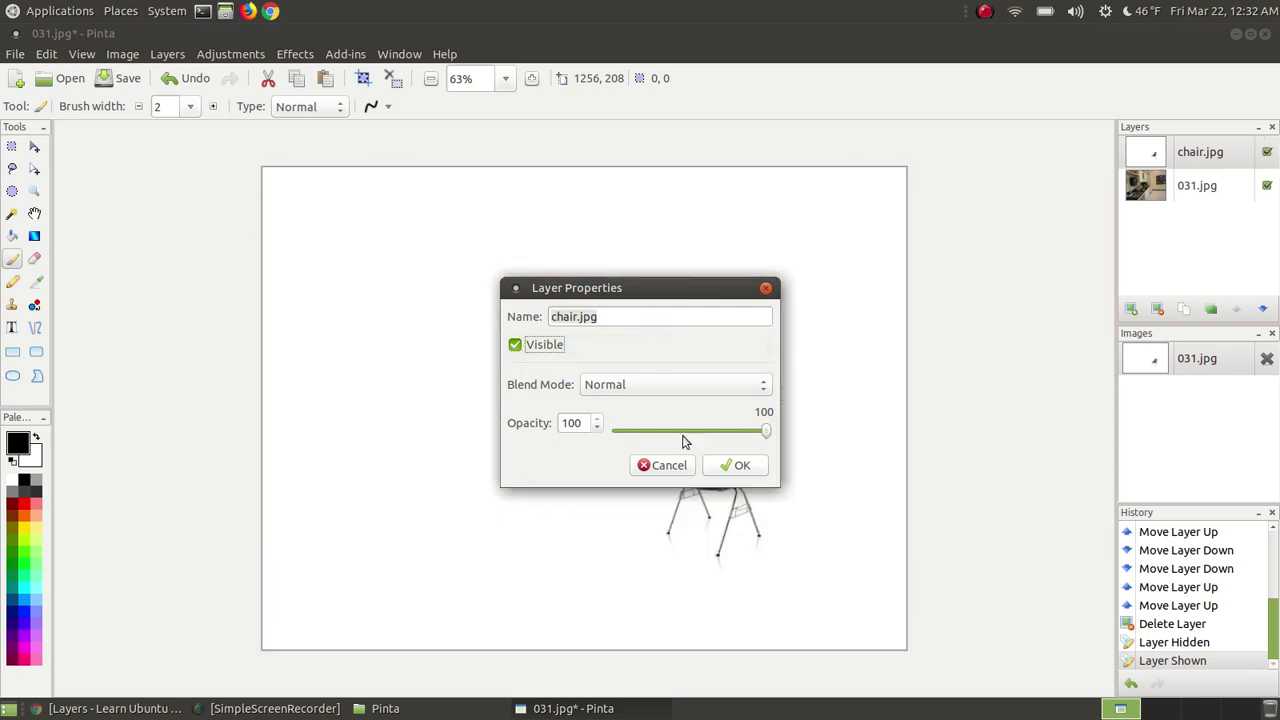
{"action": "left_click", "coordinate": [764, 384]}
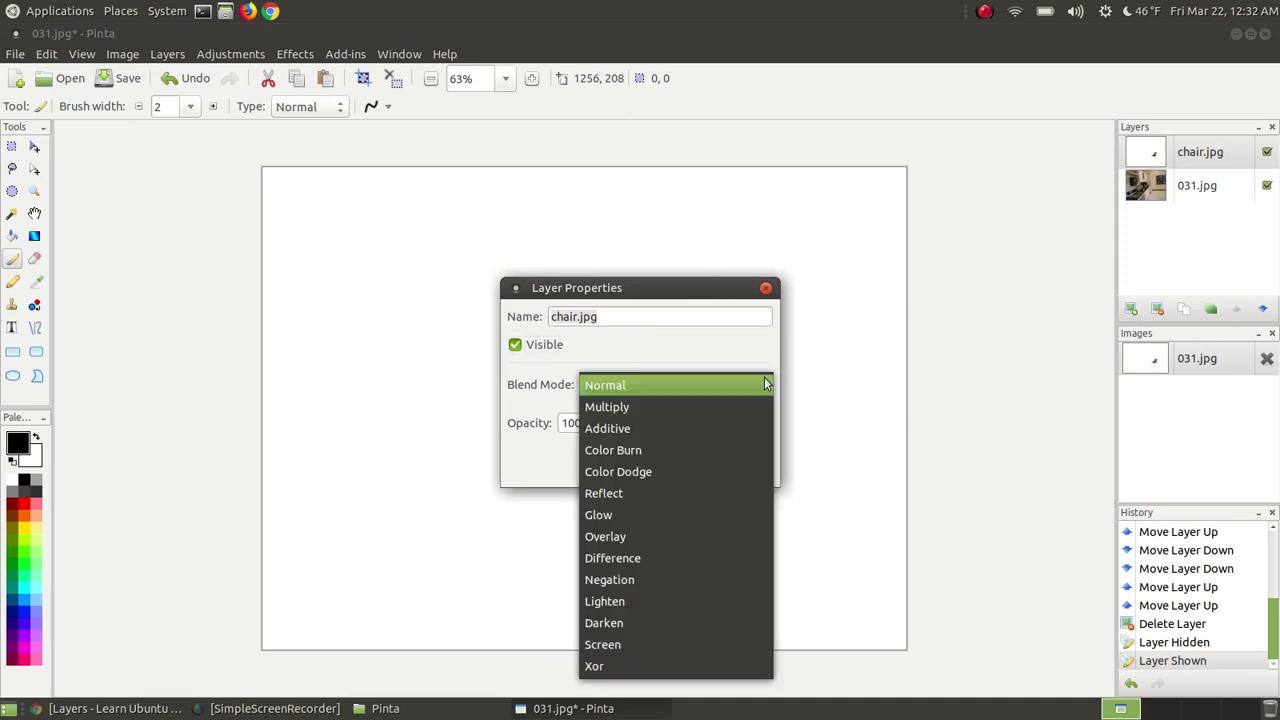
{"action": "left_click", "coordinate": [764, 380]}
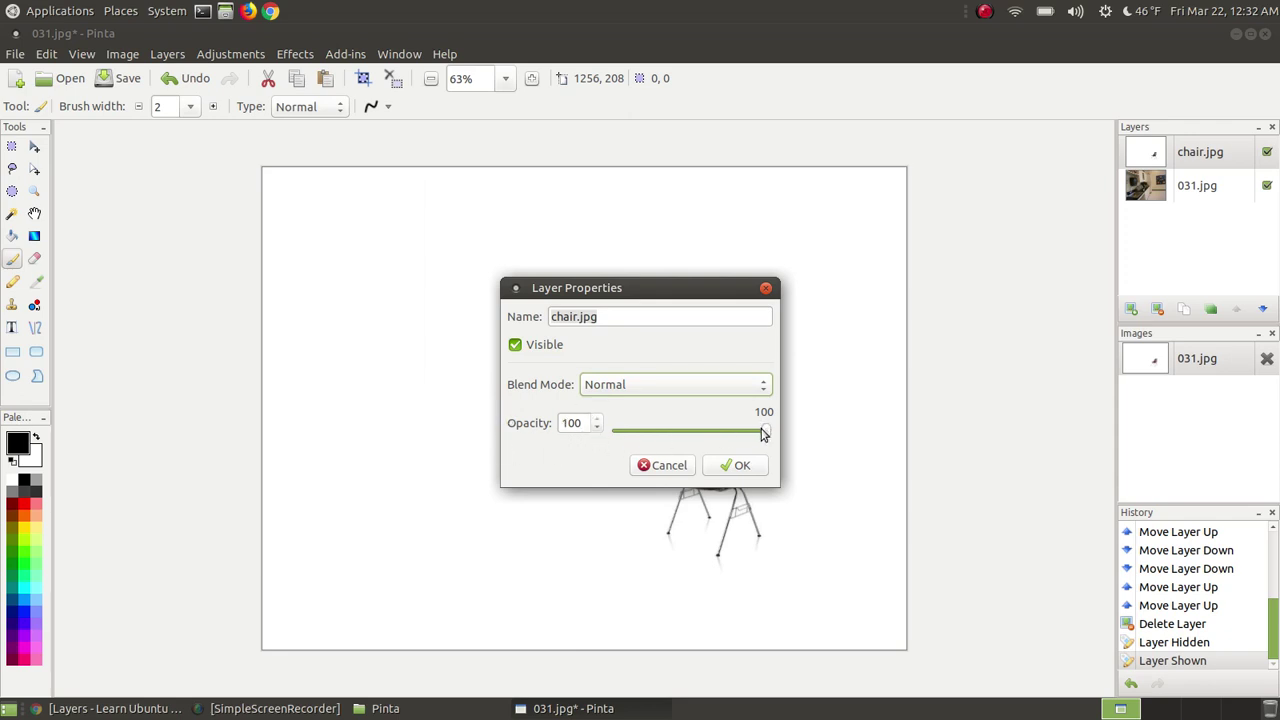
Try the chair.jpg layer's opacity at 0 and 50, return it to 100 and accept the layer properties.
{"action": "left_click_drag", "start_coordinate": [762, 432], "coordinate": [594, 432]}
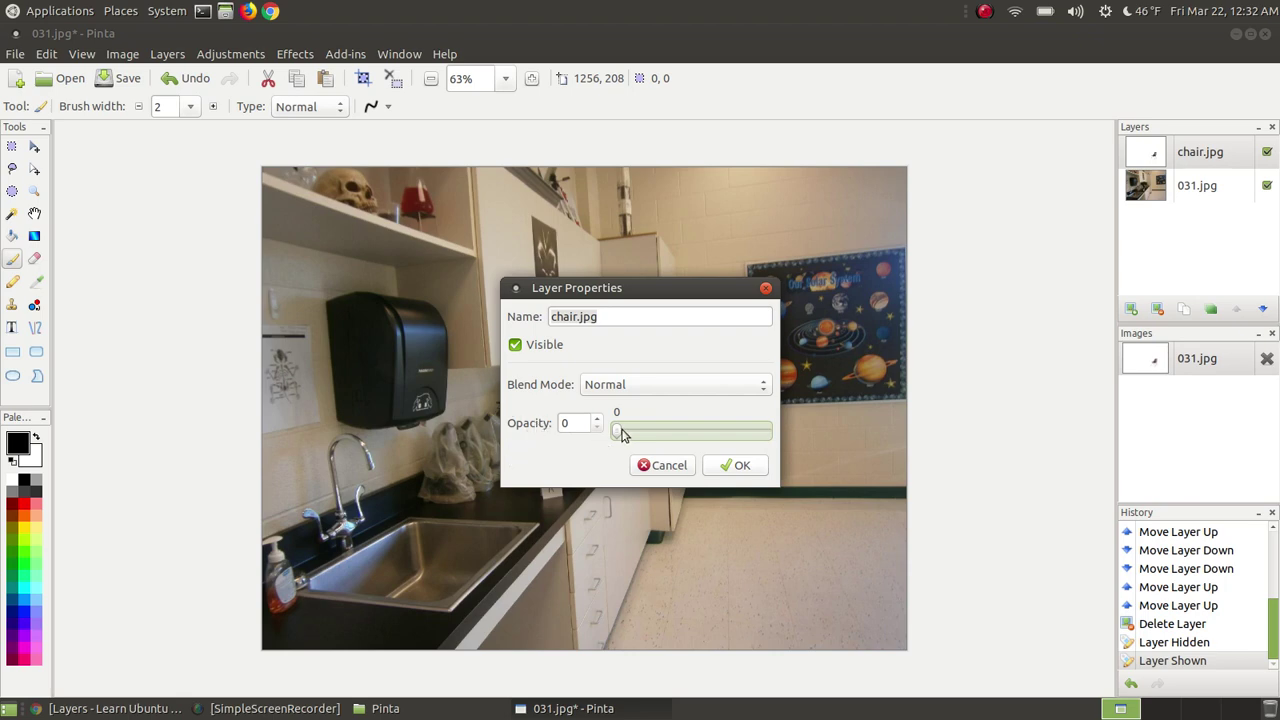
{"action": "left_click_drag", "start_coordinate": [620, 440], "coordinate": [696, 441]}
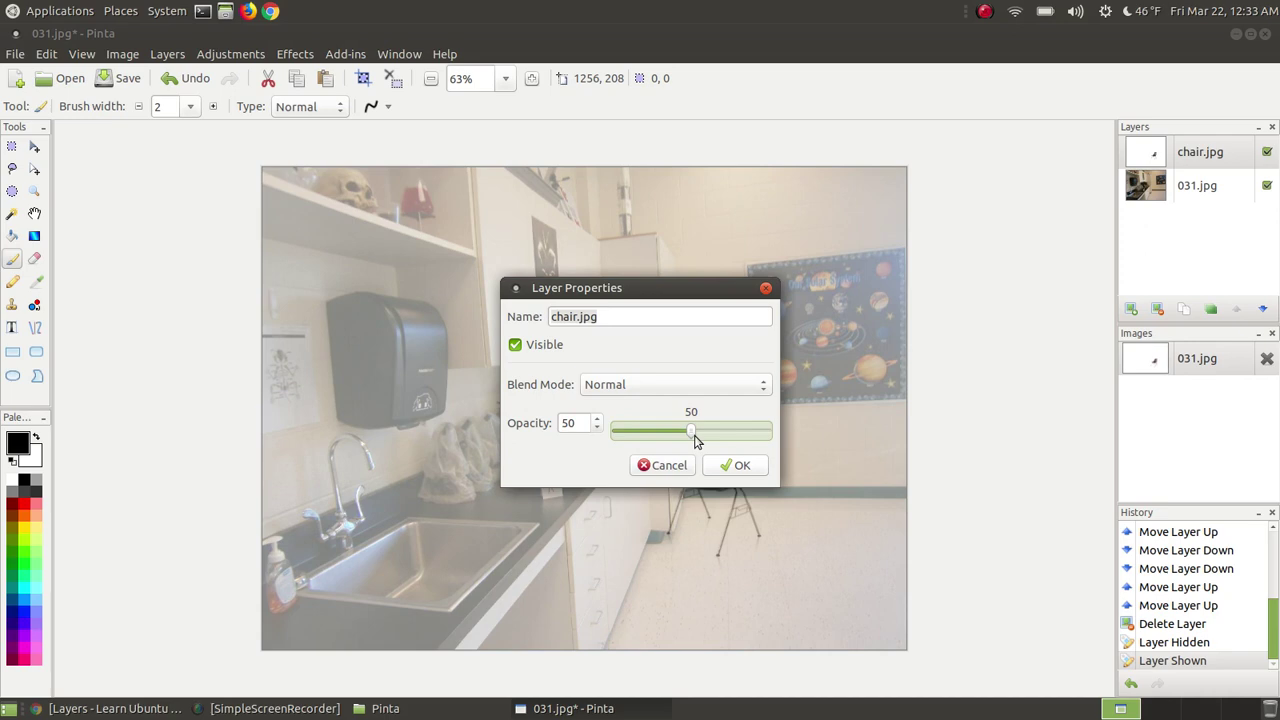
{"action": "left_click_drag", "start_coordinate": [687, 291], "coordinate": [543, 266]}
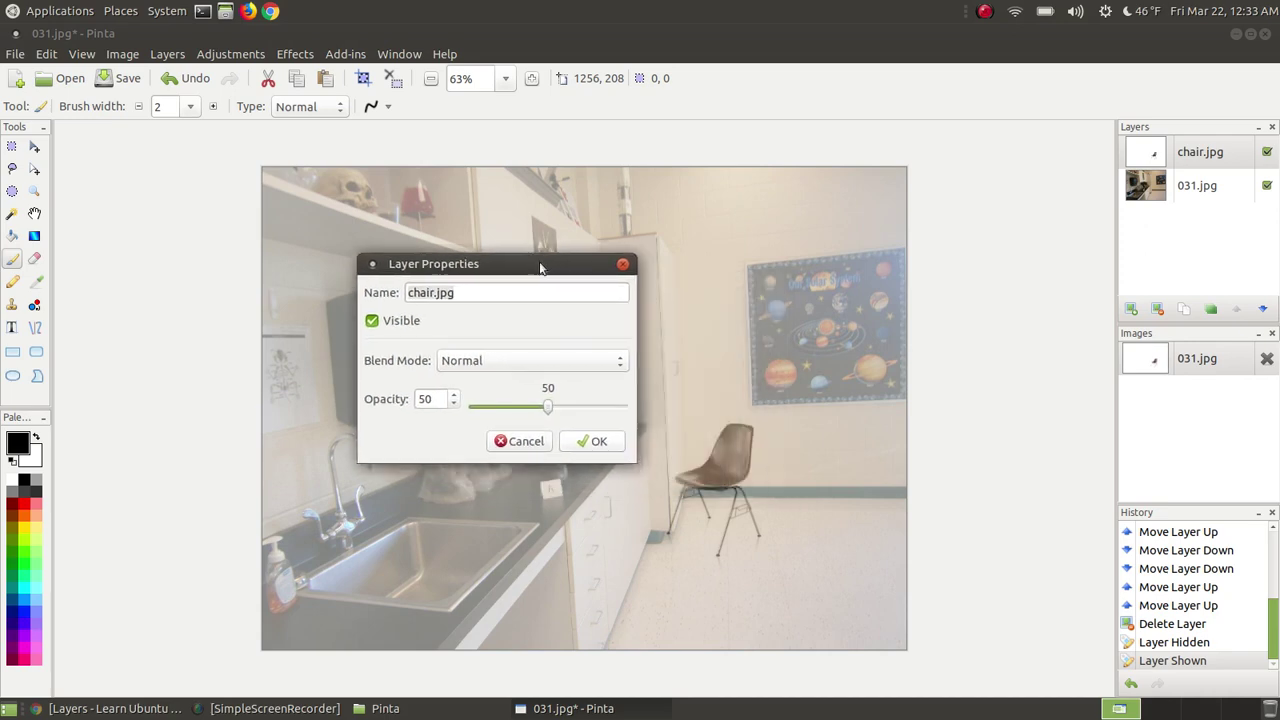
{"action": "left_click_drag", "start_coordinate": [553, 406], "coordinate": [631, 414]}
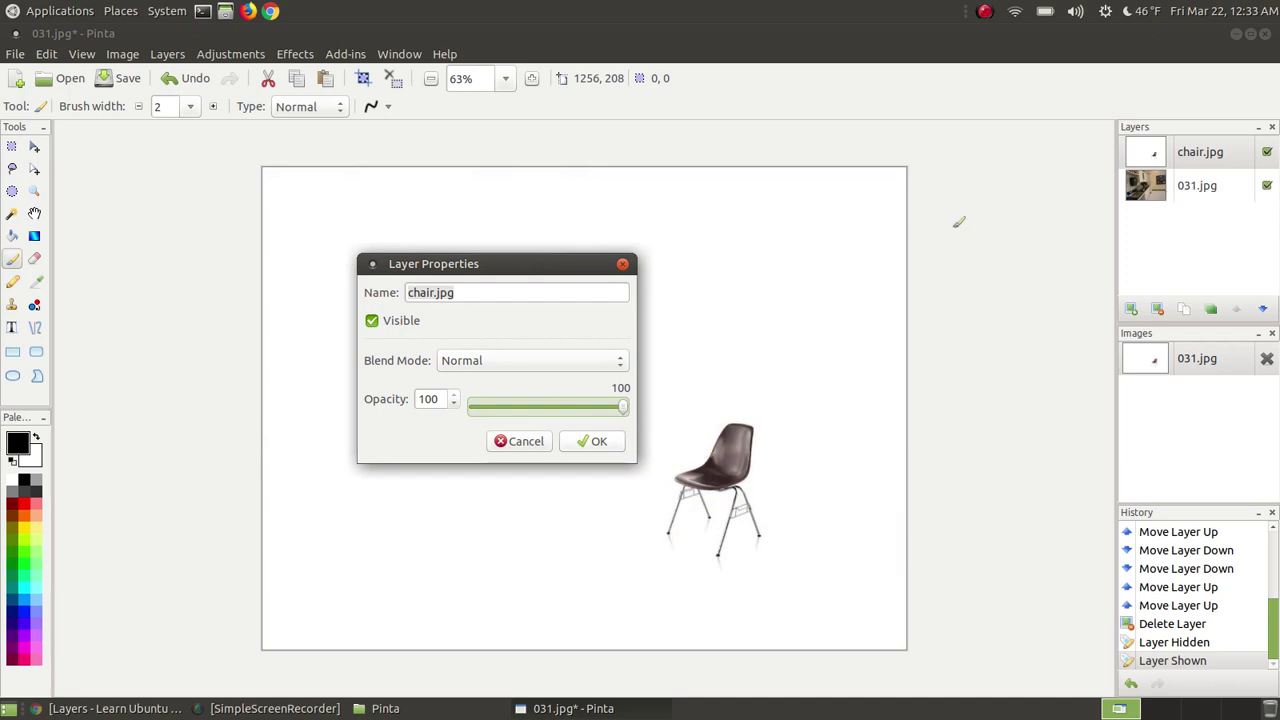
{"action": "left_click", "coordinate": [583, 443]}
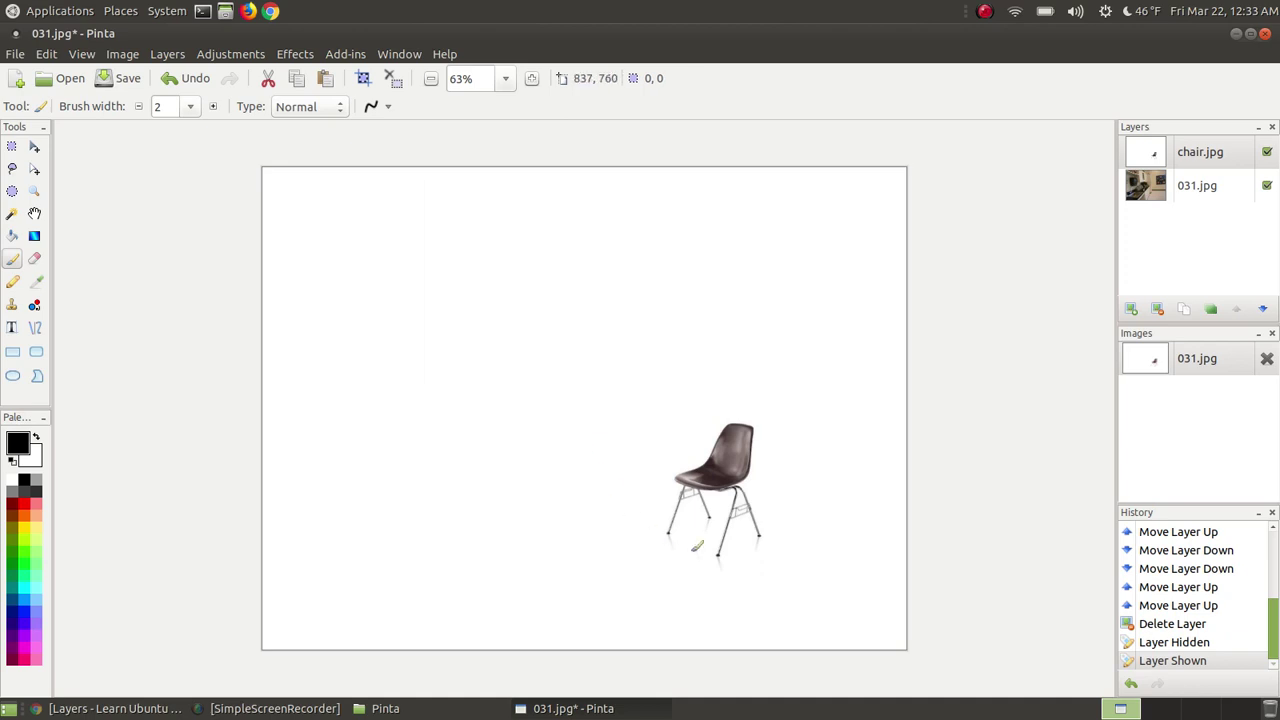
Rename the 031.jpg layer as room.jpg in its layer properties.
{"action": "double_click", "coordinate": [1185, 195]}
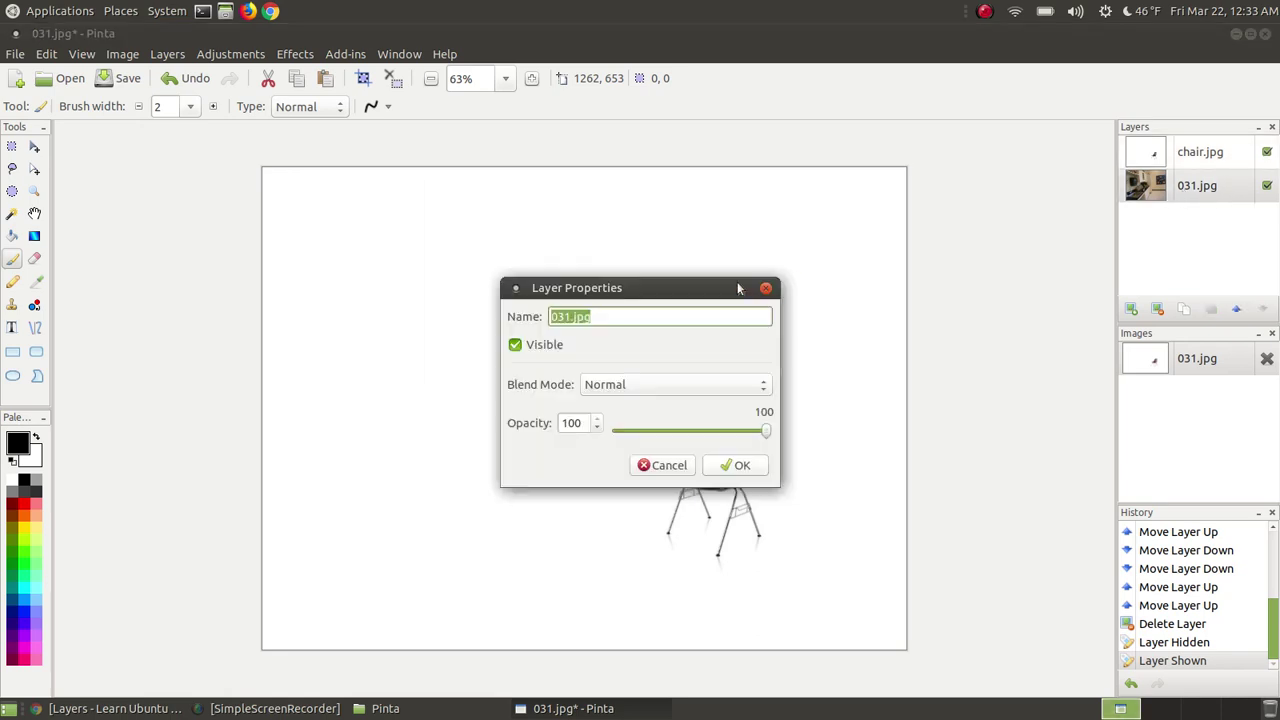
{"action": "left_click", "coordinate": [572, 317]}
{"action": "left_click_drag", "start_coordinate": [569, 317], "coordinate": [560, 317]}
{"action": "left_click", "coordinate": [553, 317]}
{"action": "mouse_move", "coordinate": [566, 317]}
{"action": "left_mouse_down"}
{"action": "mouse_move", "coordinate": [553, 317]}
{"action": "mouse_move", "coordinate": [569, 317]}
{"action": "left_mouse_up"}
{"action": "type", "text": "ro"}
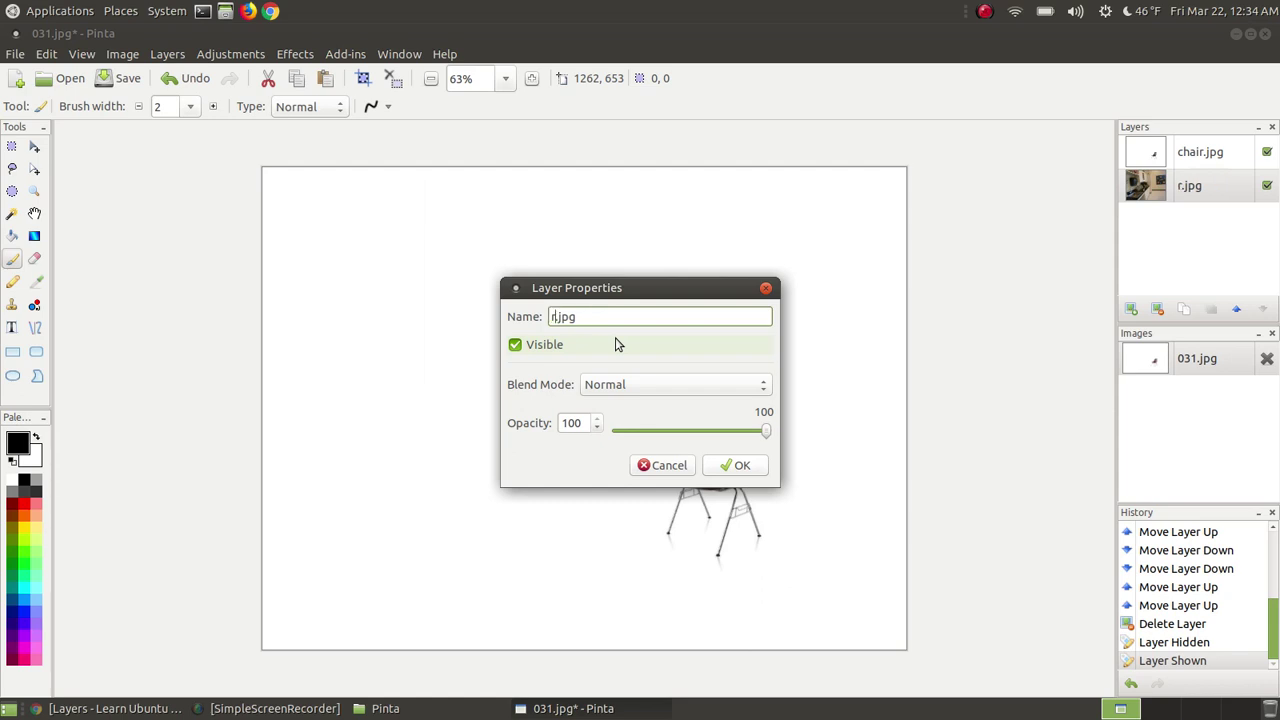
{"action": "type", "text": "om"}
{"action": "key", "text": "BackSpace"}
{"action": "key", "text": "BackSpace"}
{"action": "type", "text": "om"}
{"action": "left_click", "coordinate": [735, 465]}
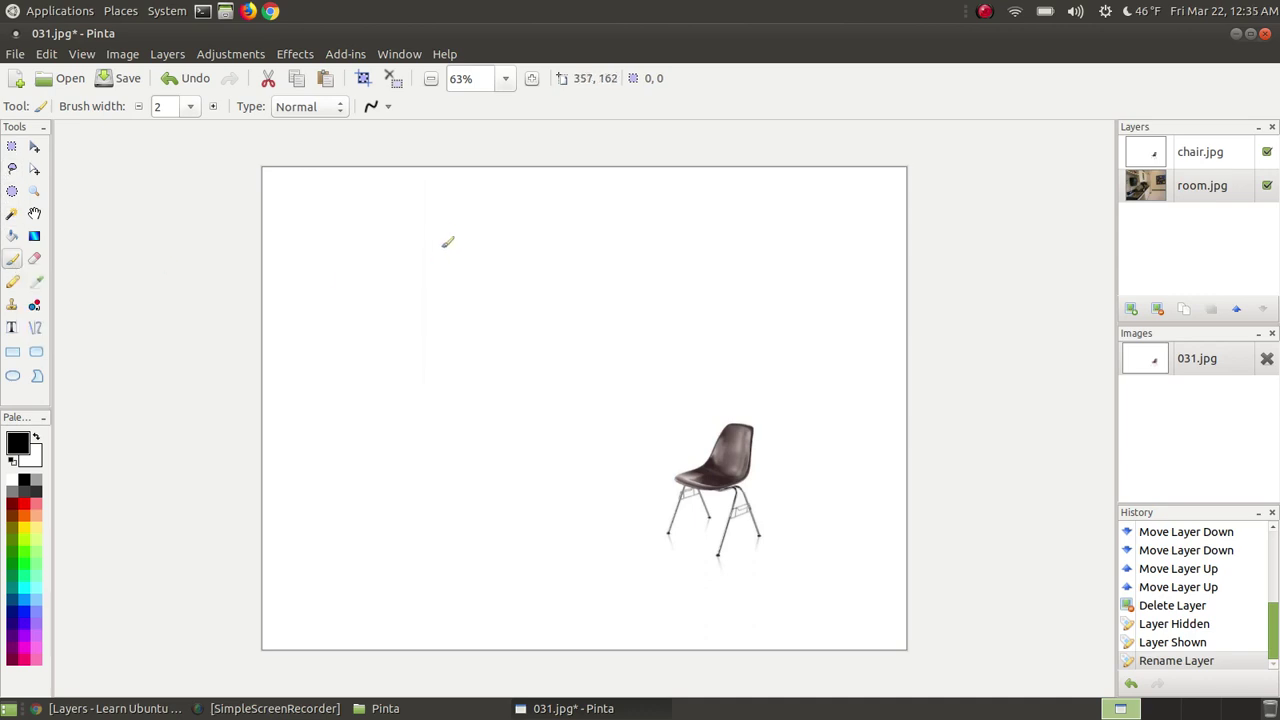
Paint a black diagonal stroke on the room.jpg layer with brush width 11 and hide the chair.jpg layer to check it.
{"action": "left_click", "coordinate": [190, 108]}
{"action": "left_click", "coordinate": [166, 350]}
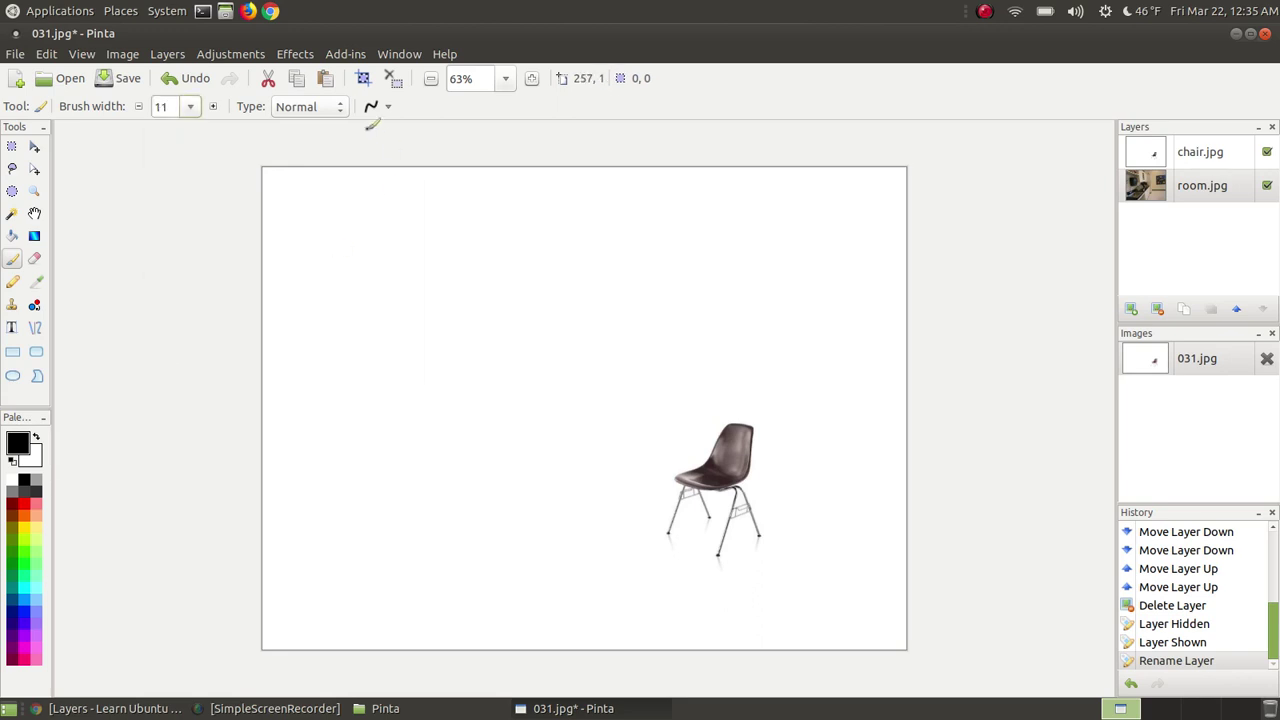
{"action": "left_click_drag", "start_coordinate": [447, 251], "coordinate": [577, 357]}
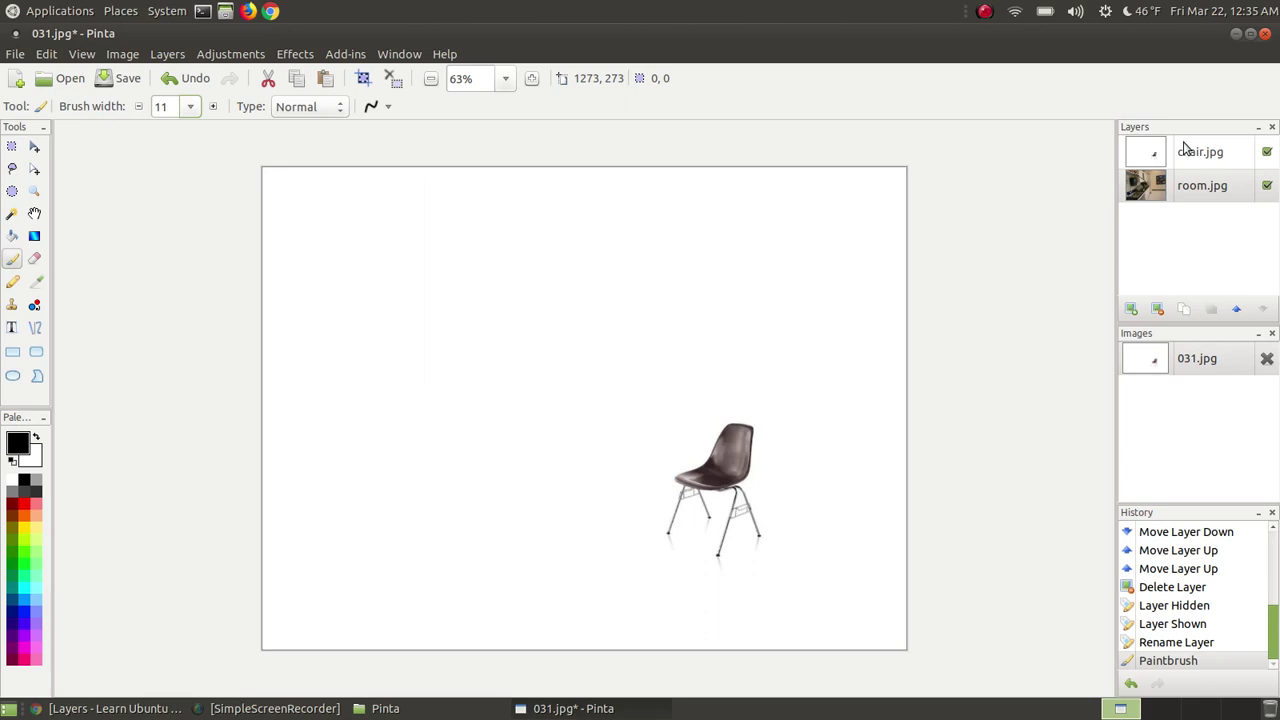
{"action": "left_click", "coordinate": [1267, 151]}
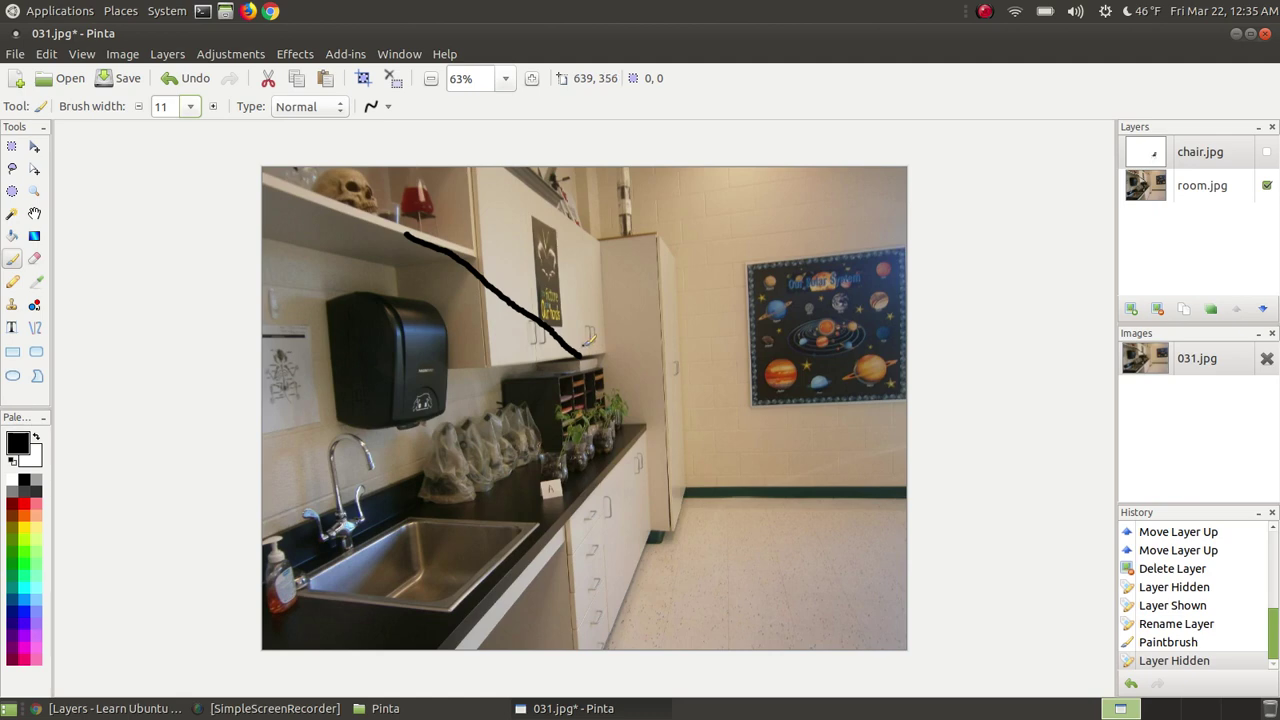
Undo the brush stroke and the layer changes before it, and redo up to the room.jpg rename.
{"action": "left_click", "coordinate": [182, 80]}
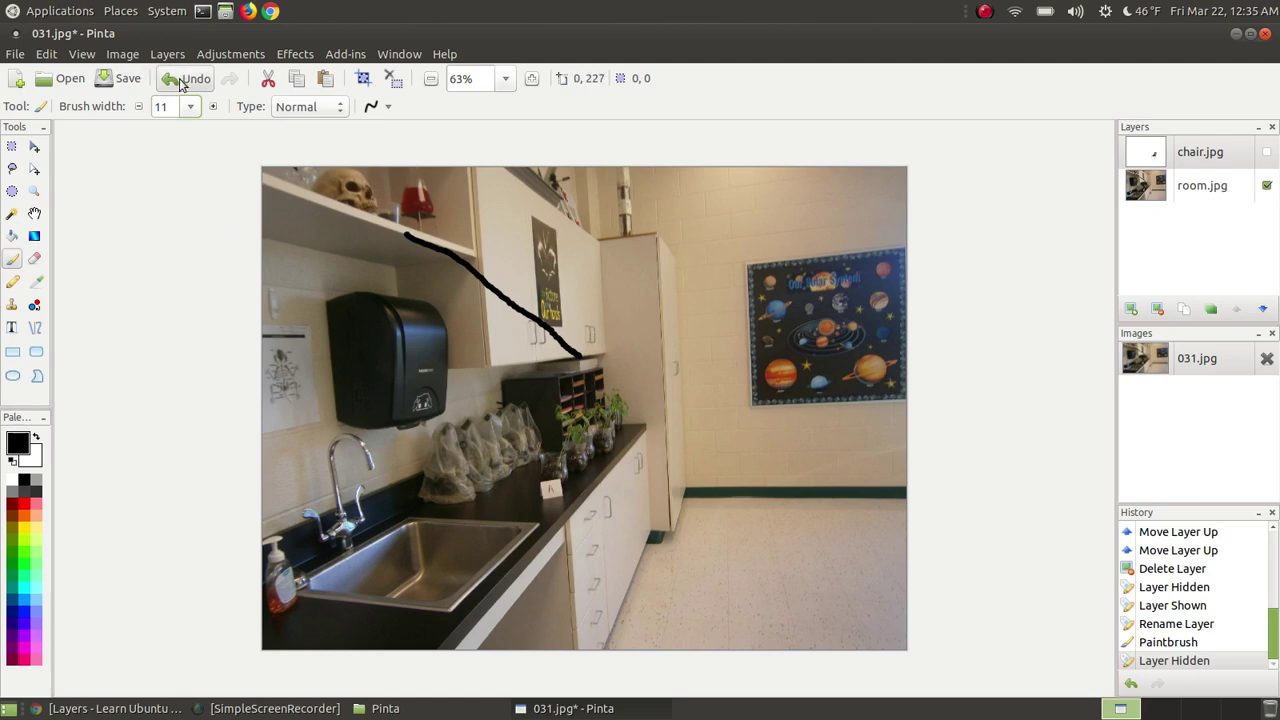
{"action": "left_click", "coordinate": [1158, 190]}
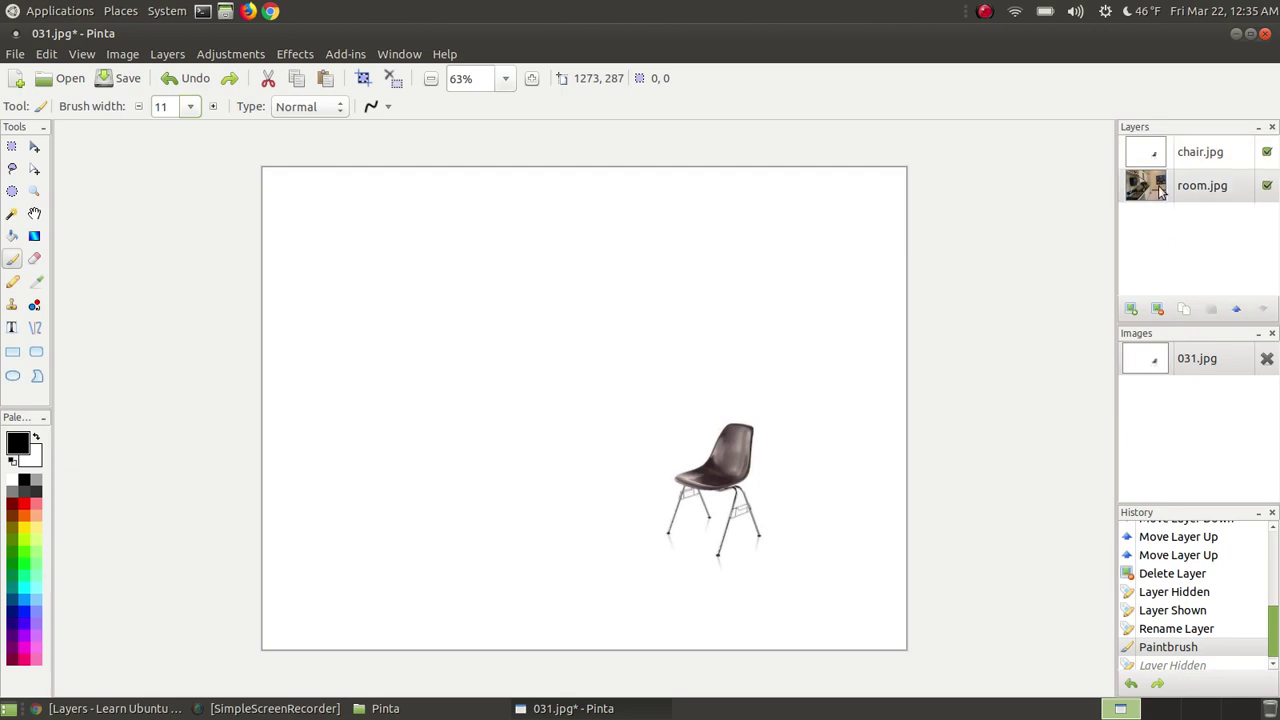
{"action": "left_click", "coordinate": [1267, 154]}
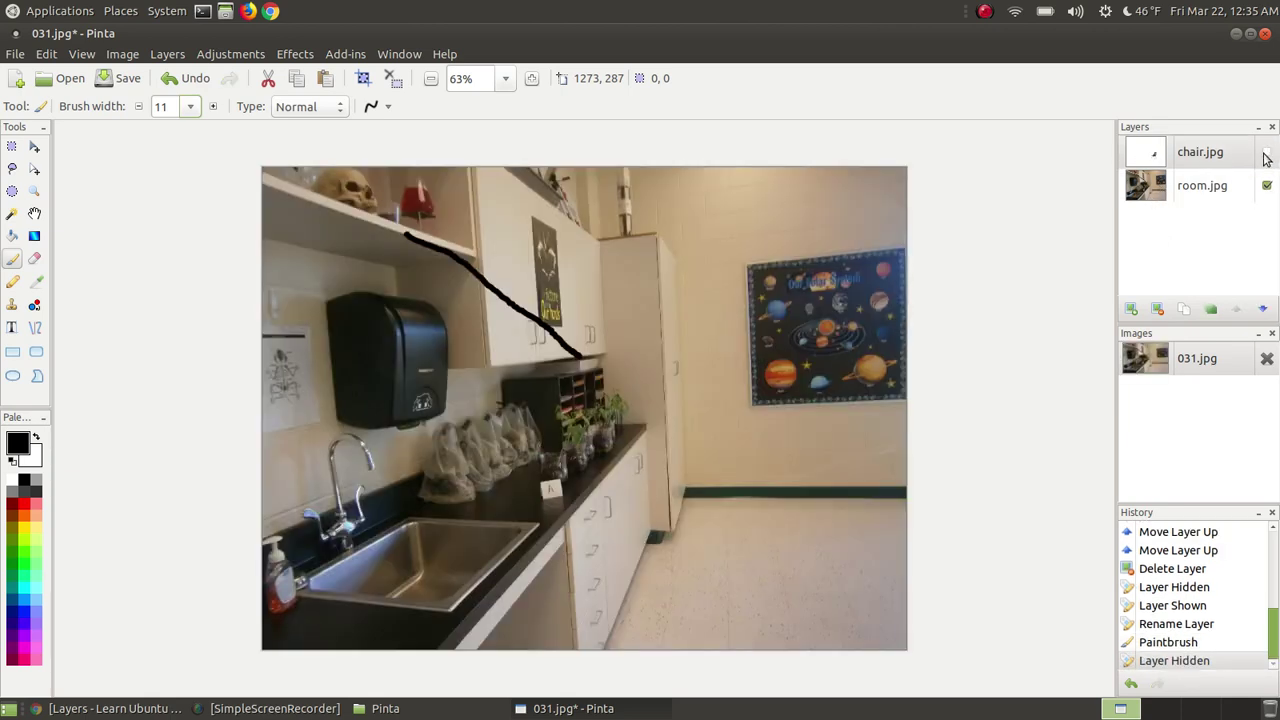
{"action": "left_click", "coordinate": [185, 82]}
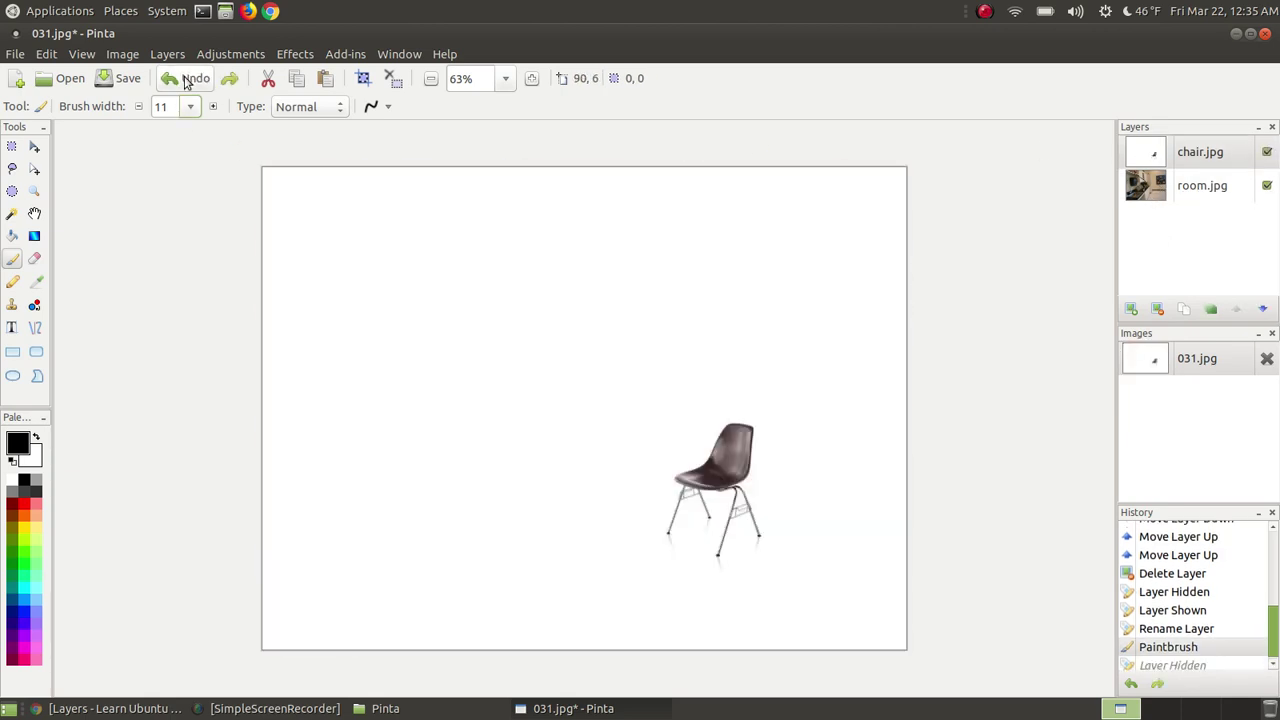
{"action": "left_click", "coordinate": [186, 82]}
{"action": "left_click", "coordinate": [185, 82]}
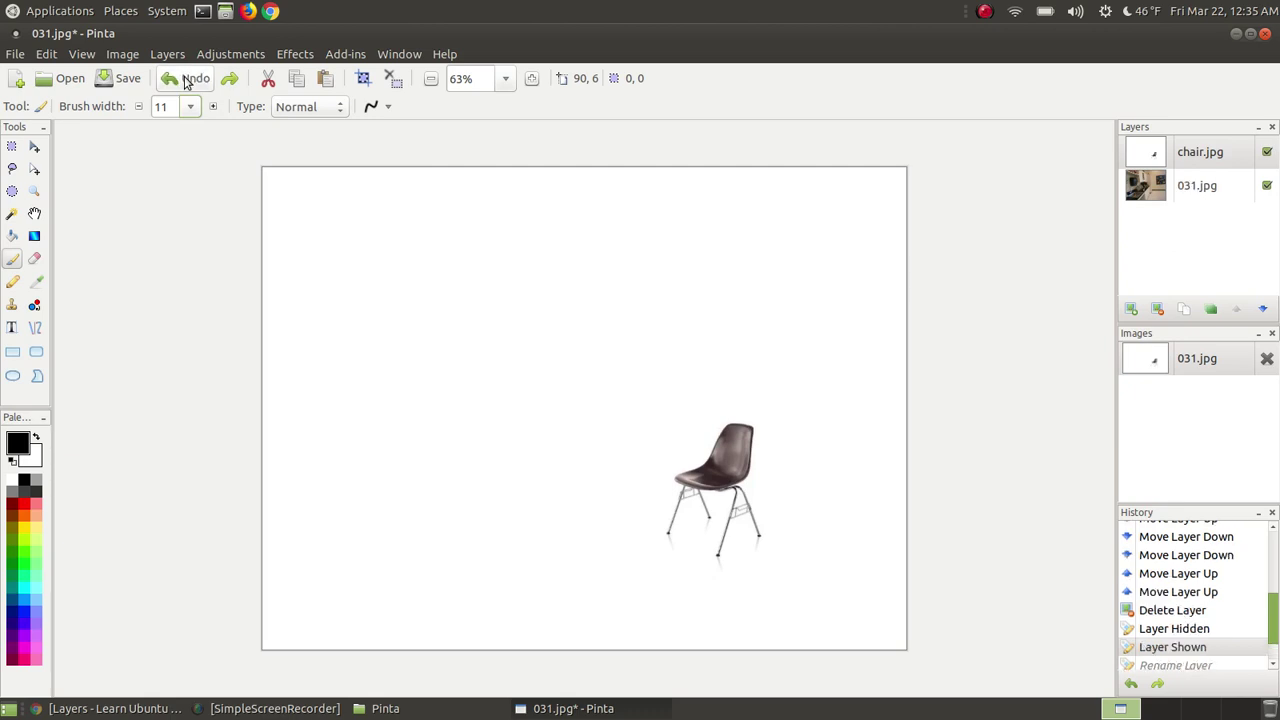
{"action": "left_click", "coordinate": [185, 82]}
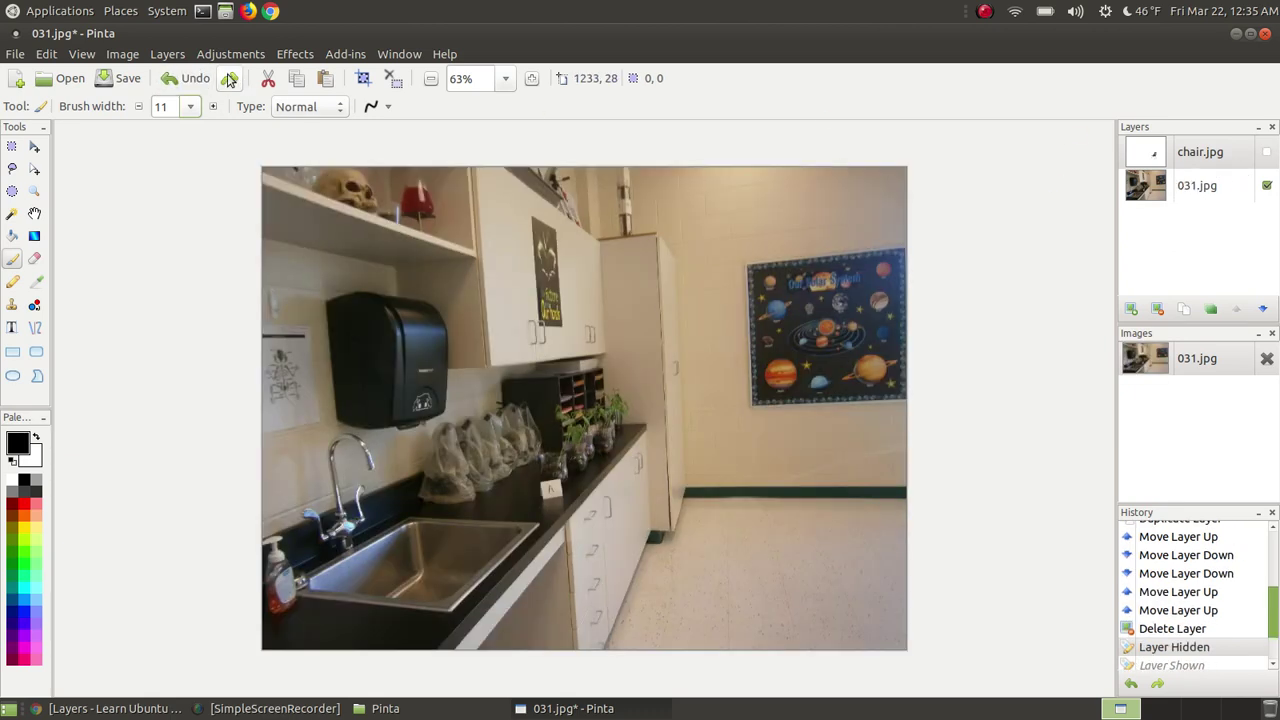
{"action": "left_click", "coordinate": [230, 80]}
{"action": "left_click", "coordinate": [230, 80]}
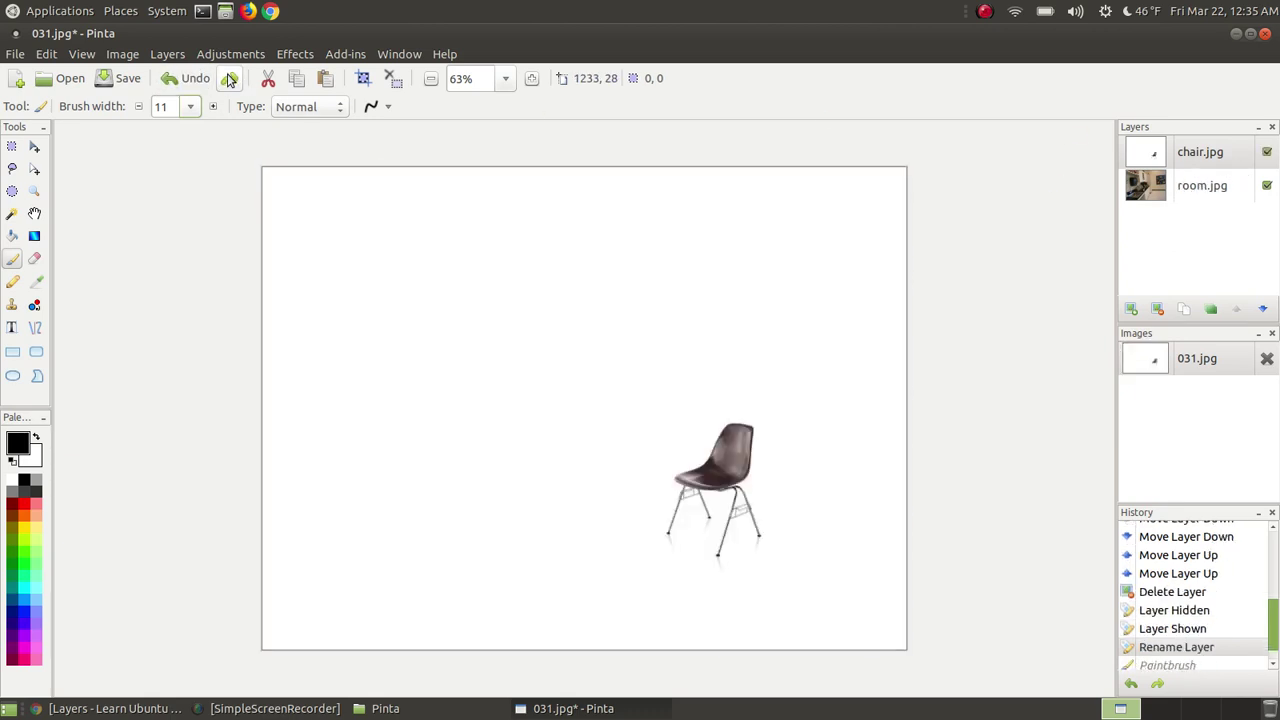
Toggle the chair.jpg layer's visibility to compare it with the room photo, leave it shown and hide the room.jpg layer.
{"action": "left_click", "coordinate": [1170, 185]}
{"action": "left_click", "coordinate": [1267, 152]}
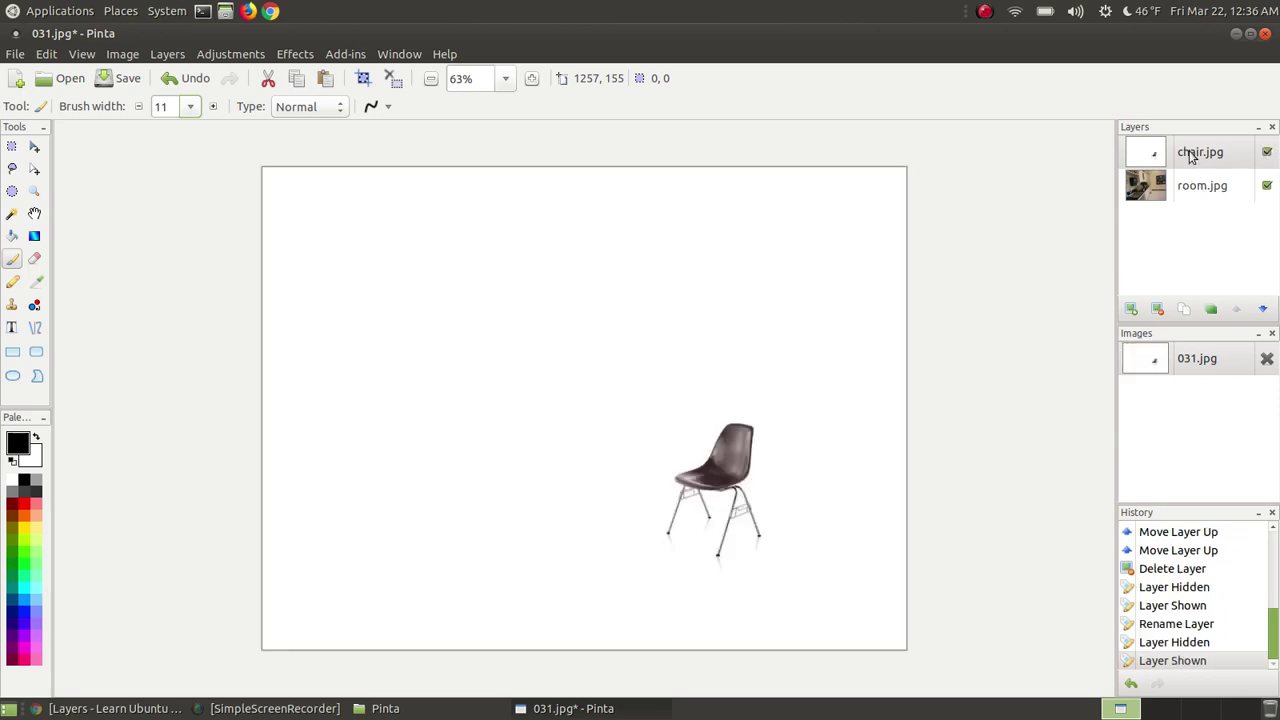
{"action": "left_click", "coordinate": [1189, 179]}
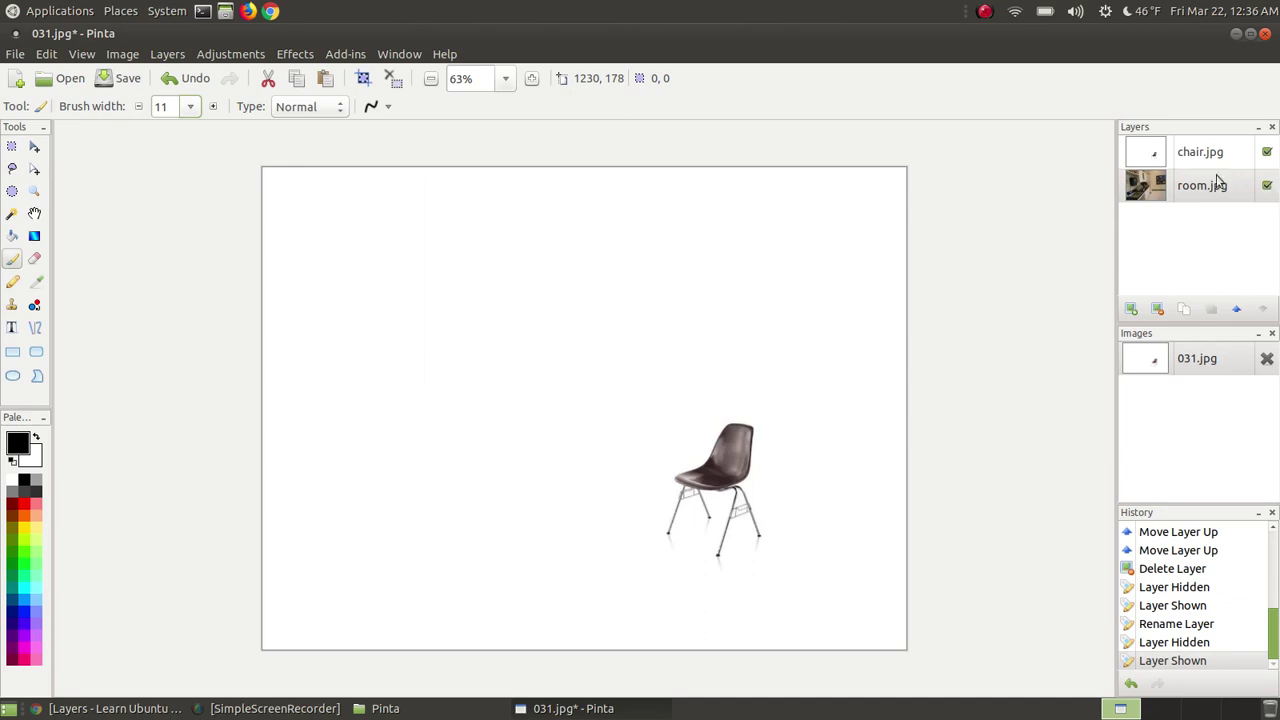
{"action": "left_click", "coordinate": [1267, 153]}
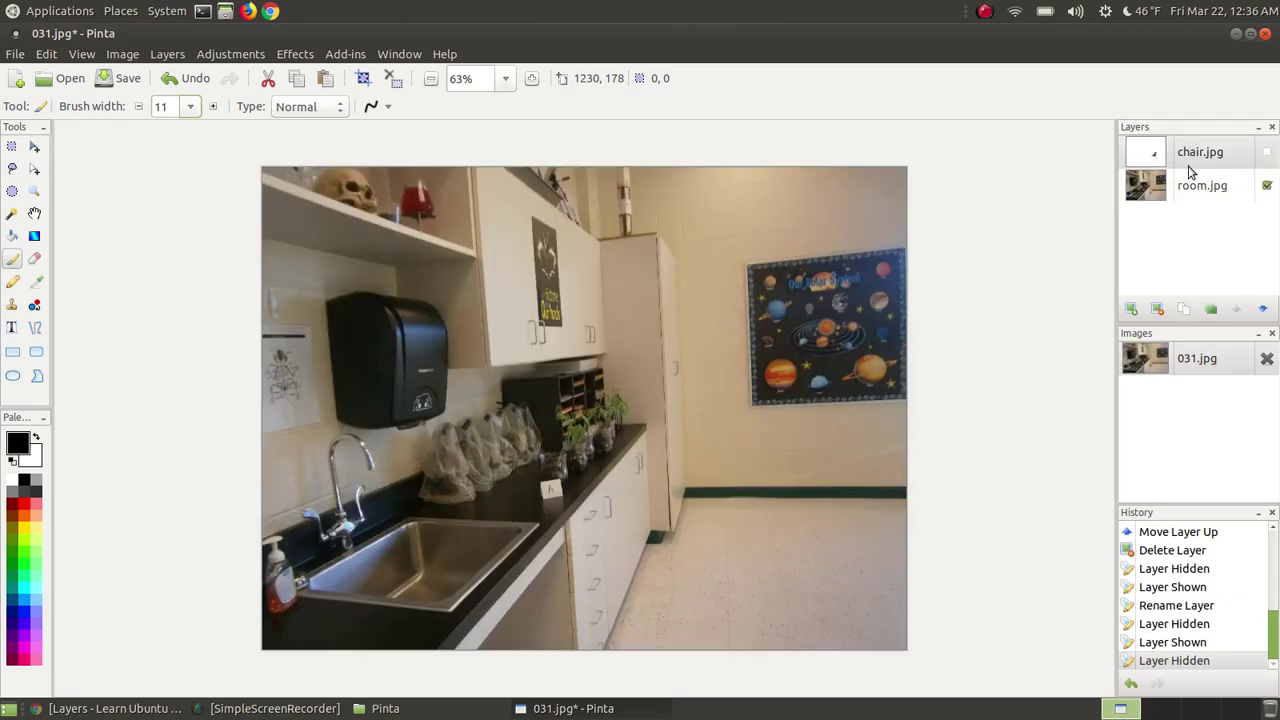
{"action": "left_click", "coordinate": [1267, 153]}
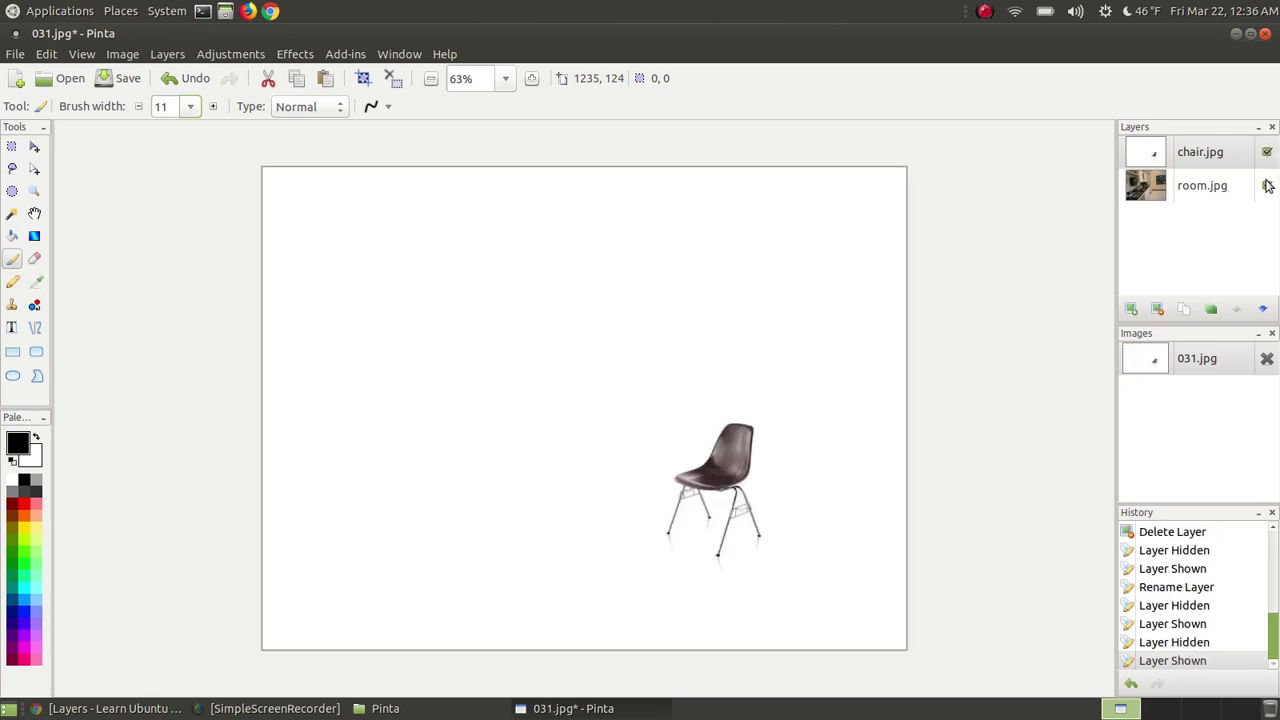
{"action": "left_click", "coordinate": [1267, 187]}
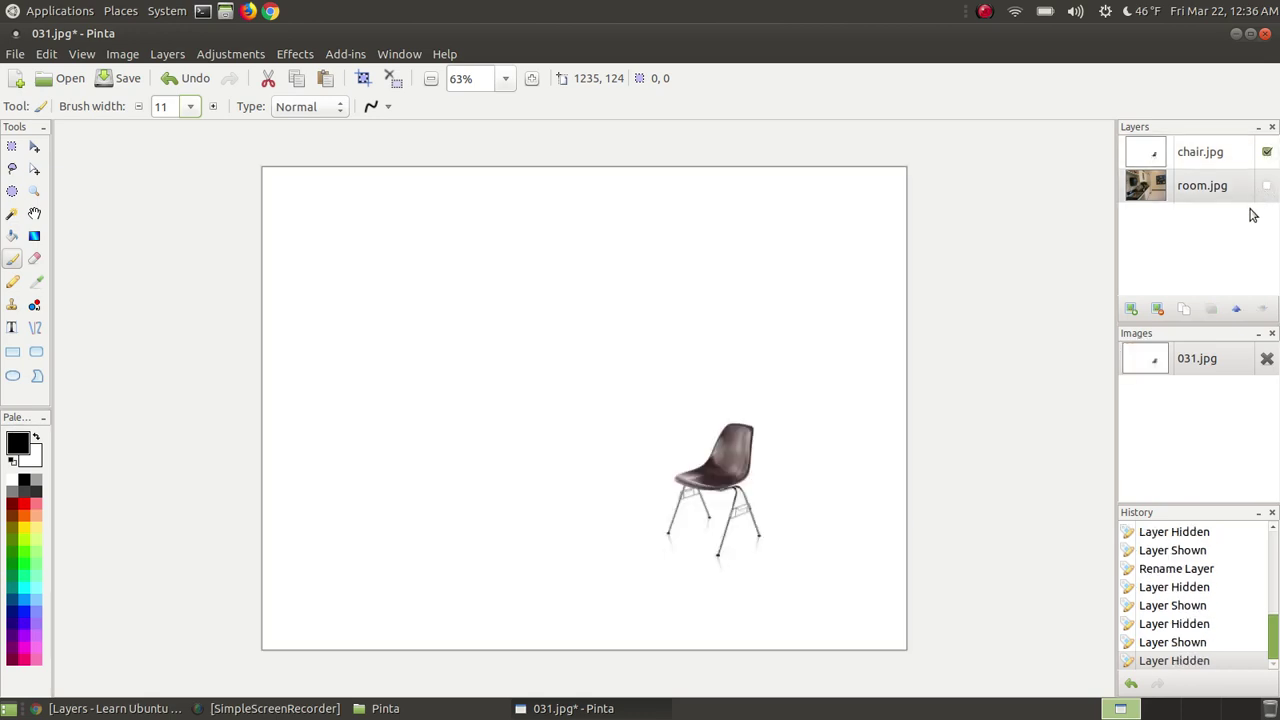
Erase the chair.jpg layer's white background using a Magic Wand selection with tolerance 60, and show the room.jpg layer.
{"action": "left_click", "coordinate": [1190, 163]}
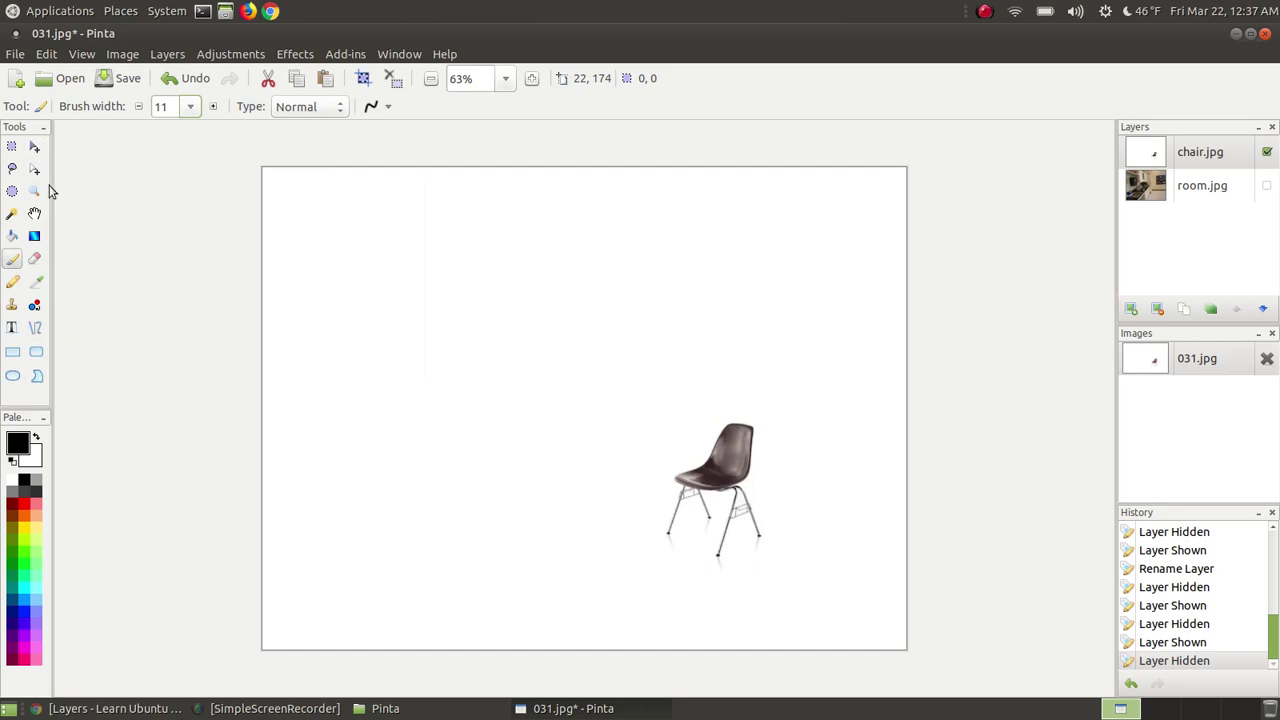
{"action": "left_click", "coordinate": [13, 214]}
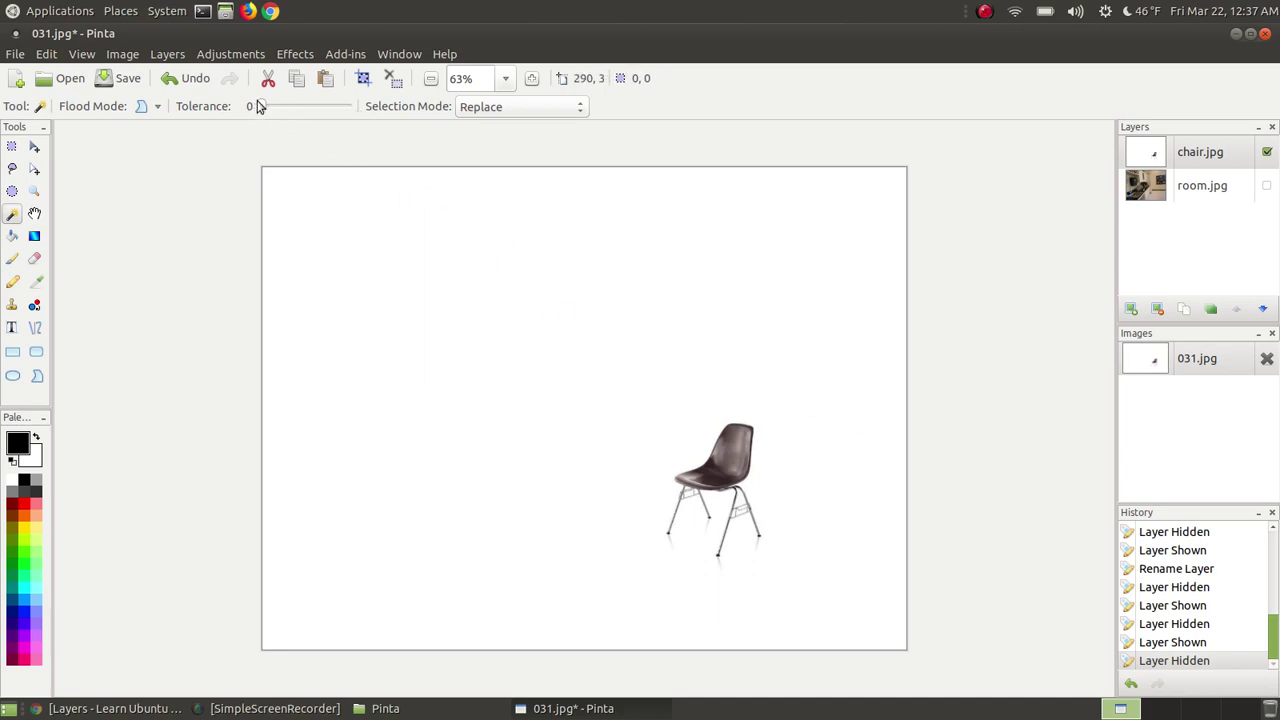
{"action": "left_click_drag", "start_coordinate": [260, 107], "coordinate": [313, 109]}
{"action": "left_click_drag", "start_coordinate": [312, 108], "coordinate": [316, 110]}
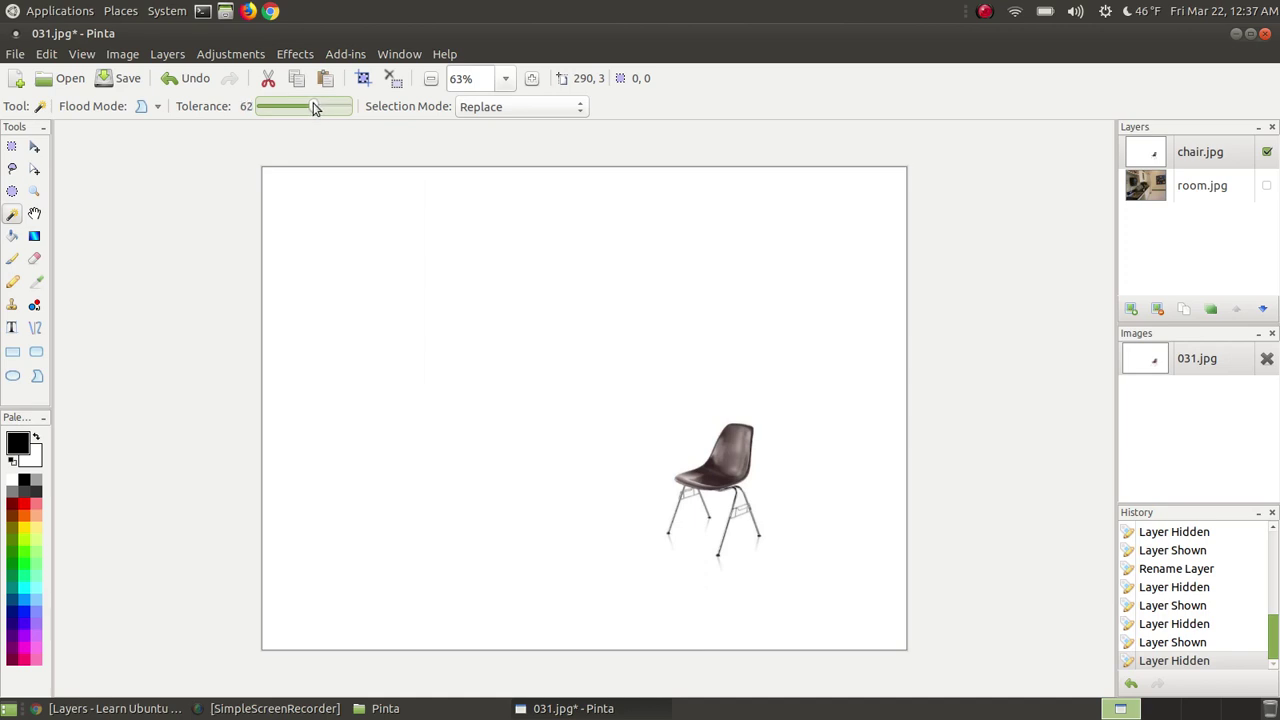
{"action": "left_click_drag", "start_coordinate": [314, 108], "coordinate": [314, 109]}
{"action": "left_click", "coordinate": [491, 238]}
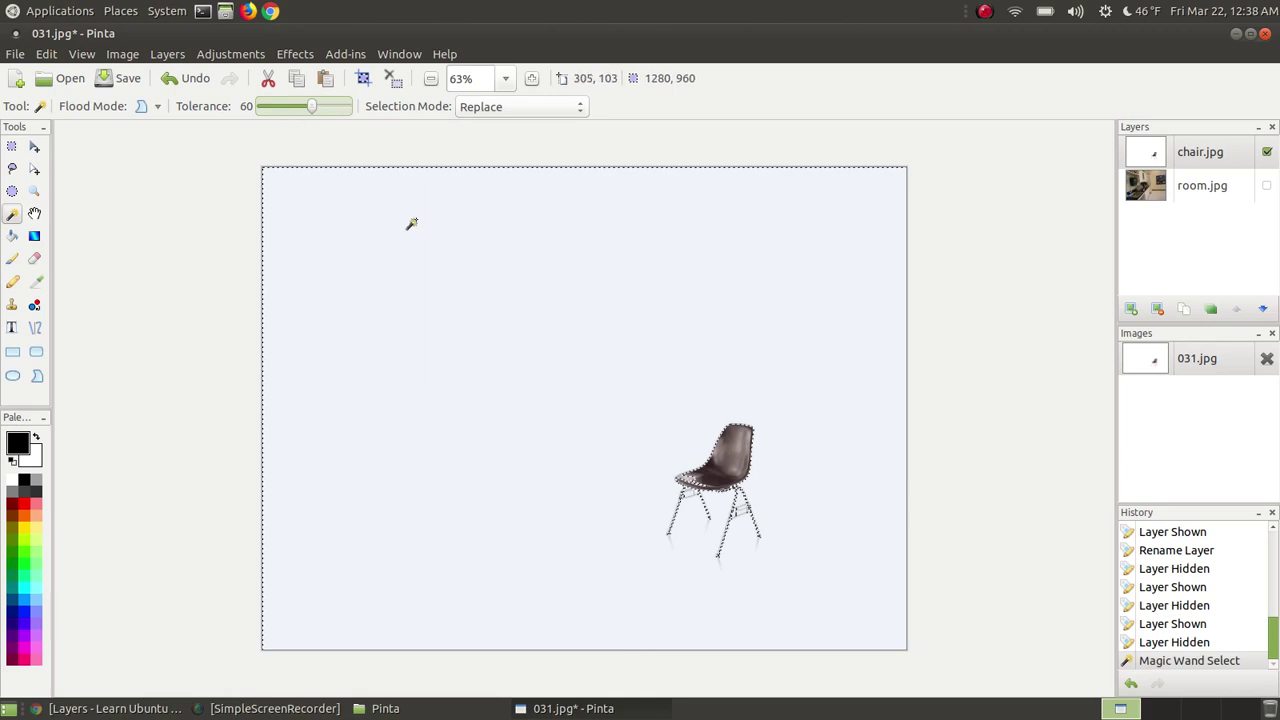
{"action": "key", "text": "Delete"}
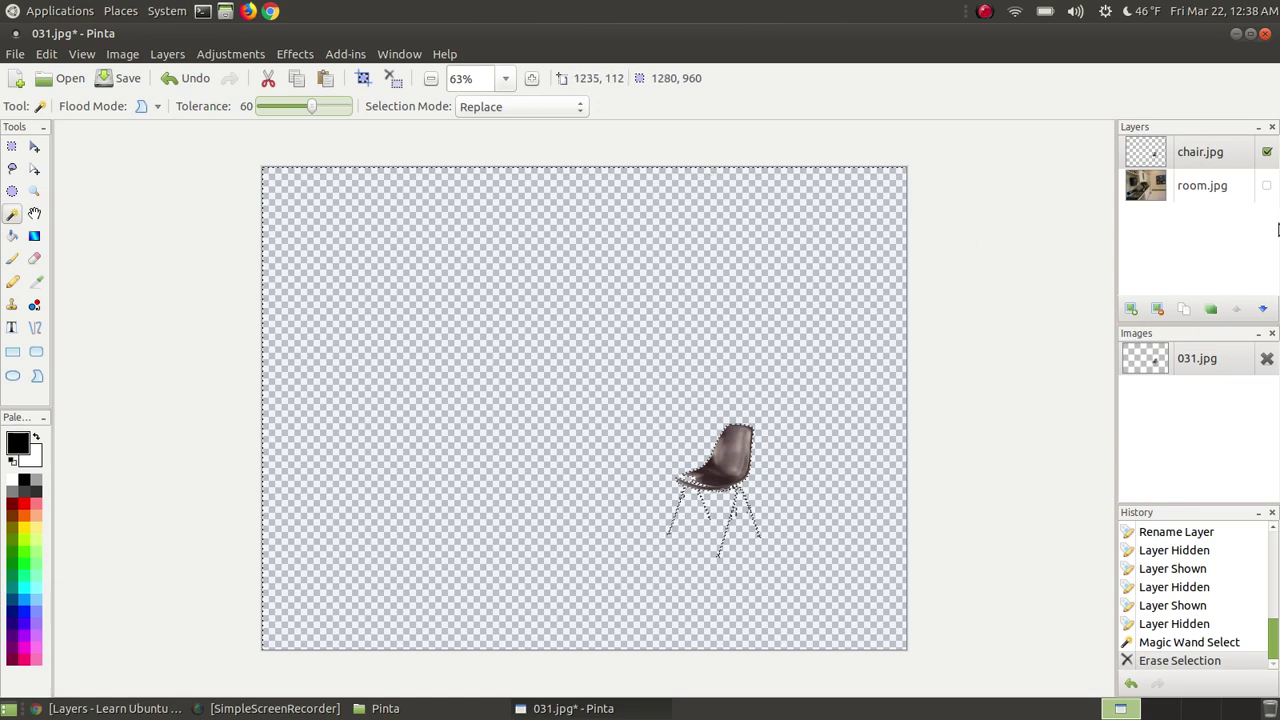
{"action": "left_click", "coordinate": [1267, 186]}
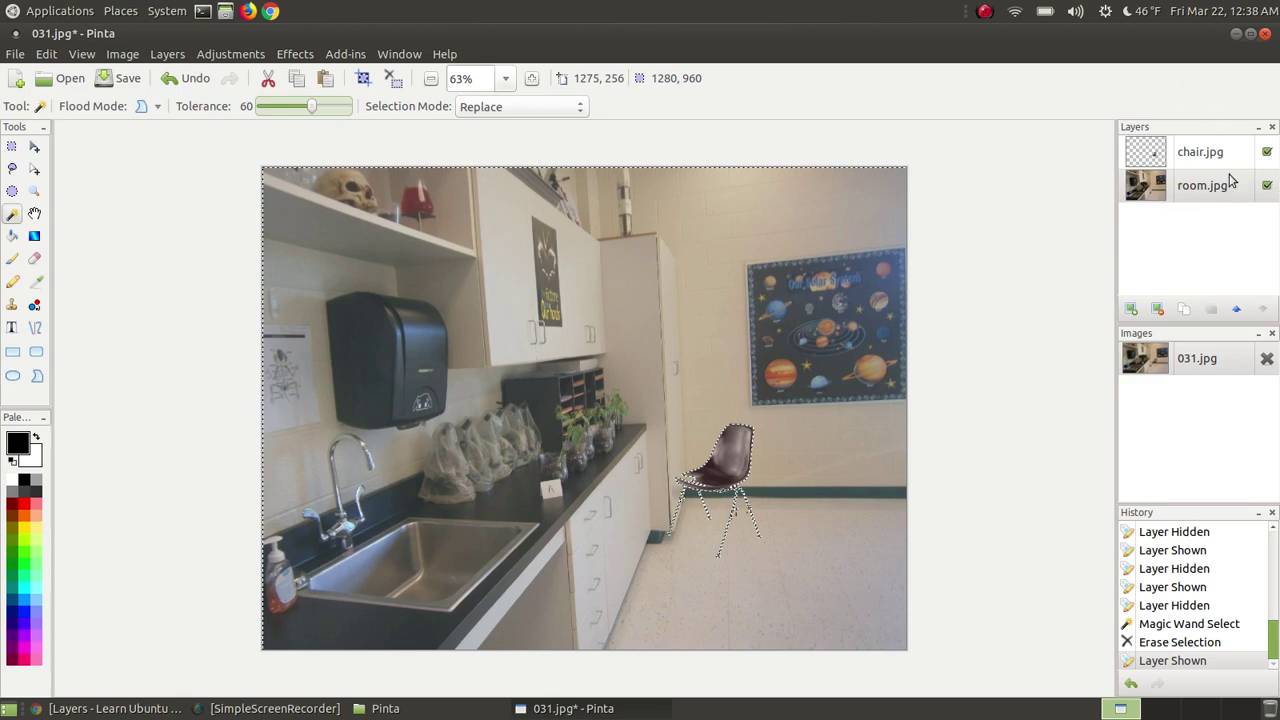
On the chair.jpg layer, select a rectangle of about 319 × 378 px around the chair and move its pixels onto the open floor below the solar system poster.
{"action": "left_click", "coordinate": [1206, 151]}
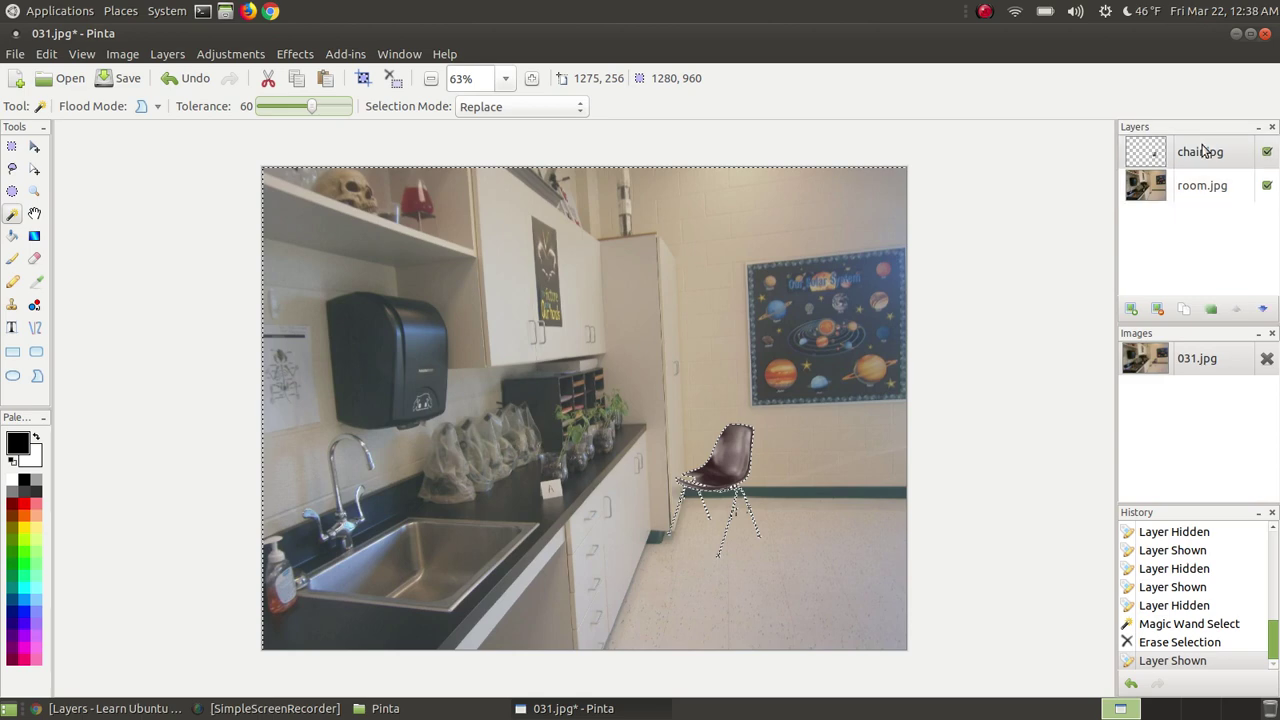
{"action": "left_click", "coordinate": [1197, 193]}
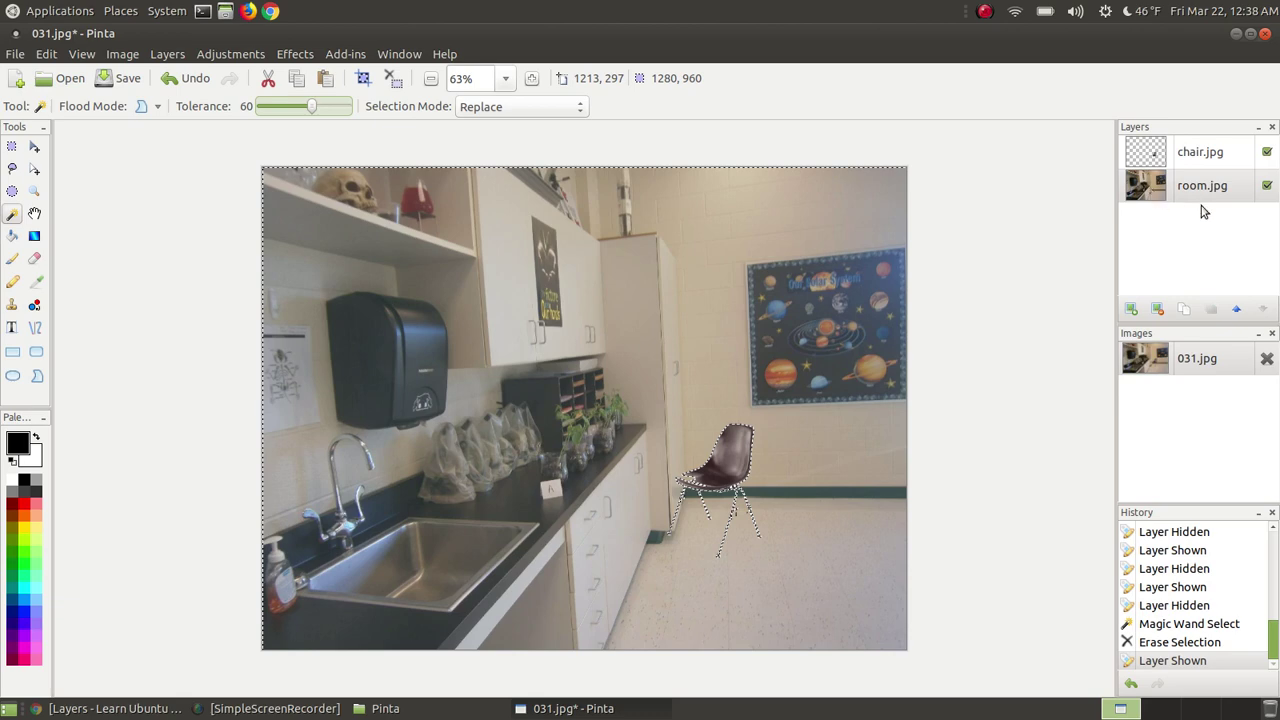
{"action": "left_click", "coordinate": [1174, 160]}
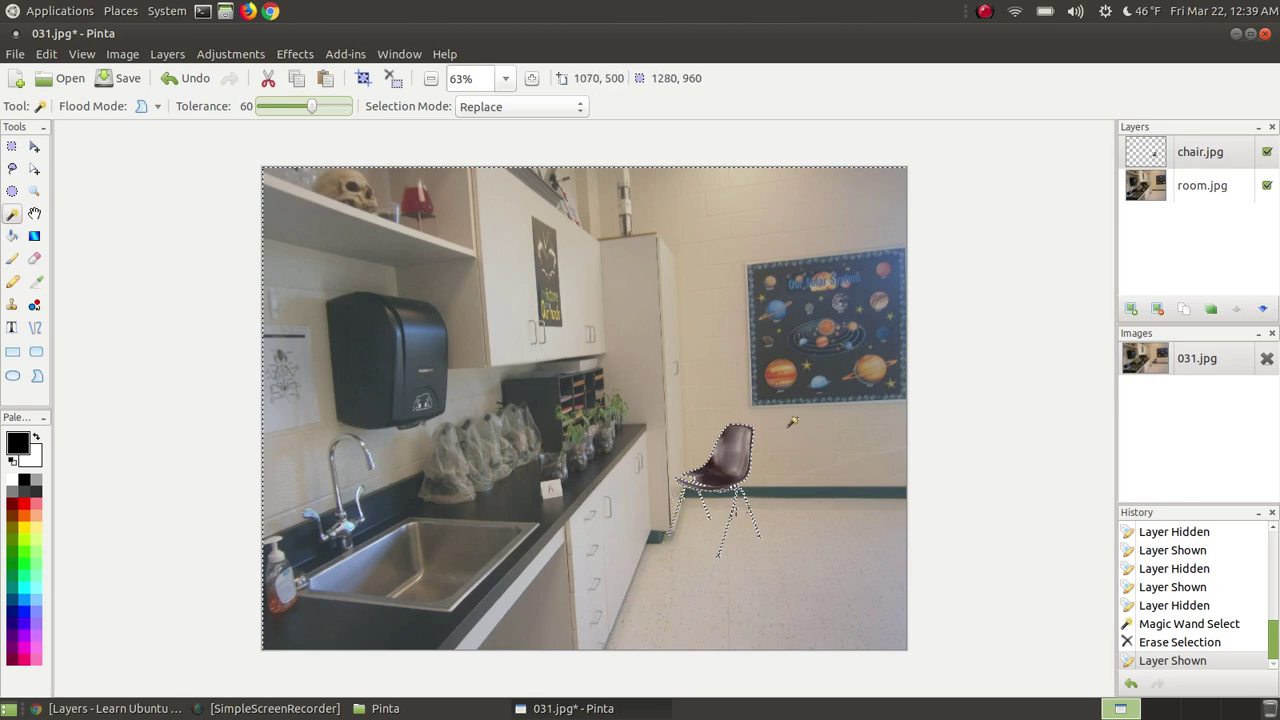
{"action": "left_click", "coordinate": [11, 148]}
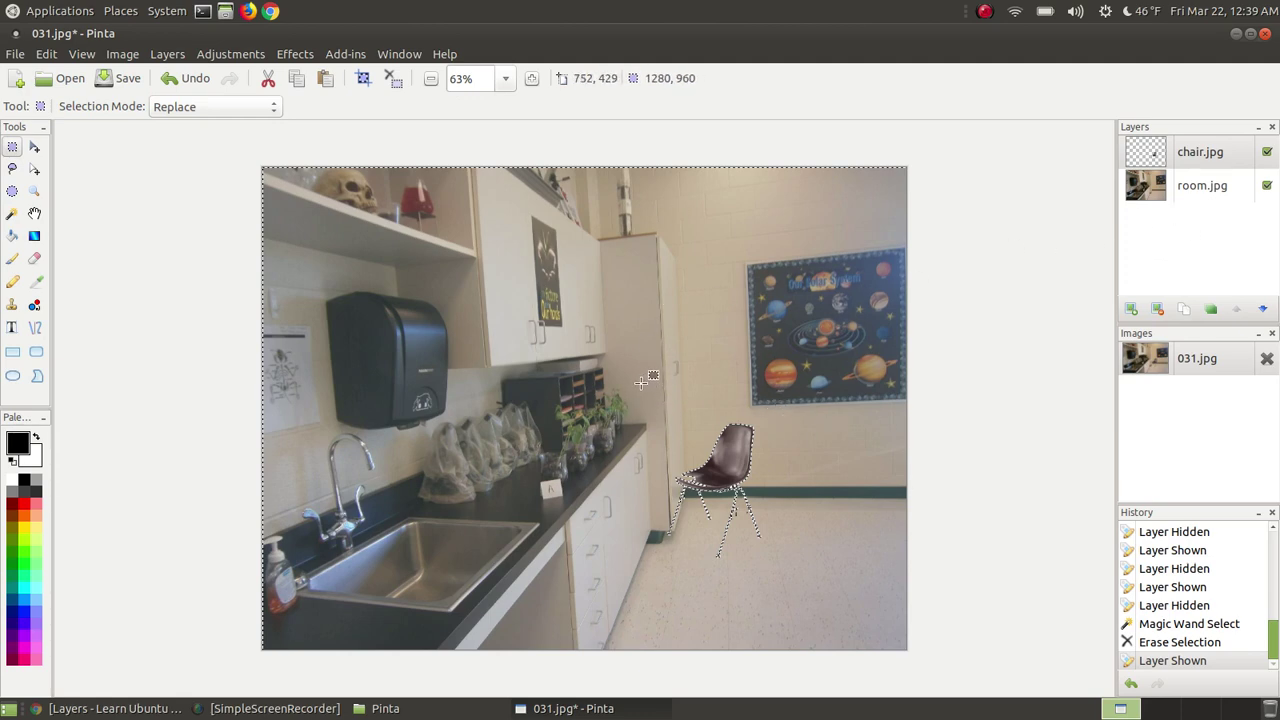
{"action": "left_click_drag", "start_coordinate": [629, 386], "coordinate": [787, 583]}
{"action": "left_click_drag", "start_coordinate": [787, 585], "coordinate": [791, 577]}
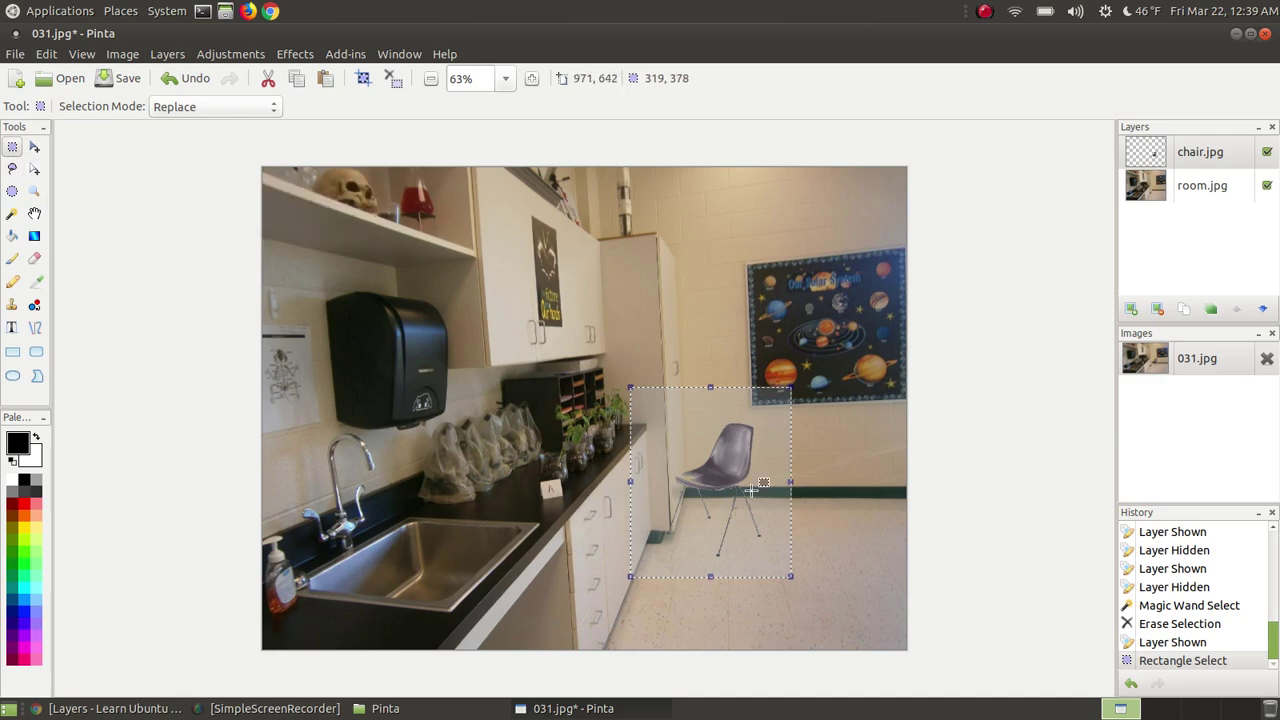
{"action": "left_click", "coordinate": [35, 148]}
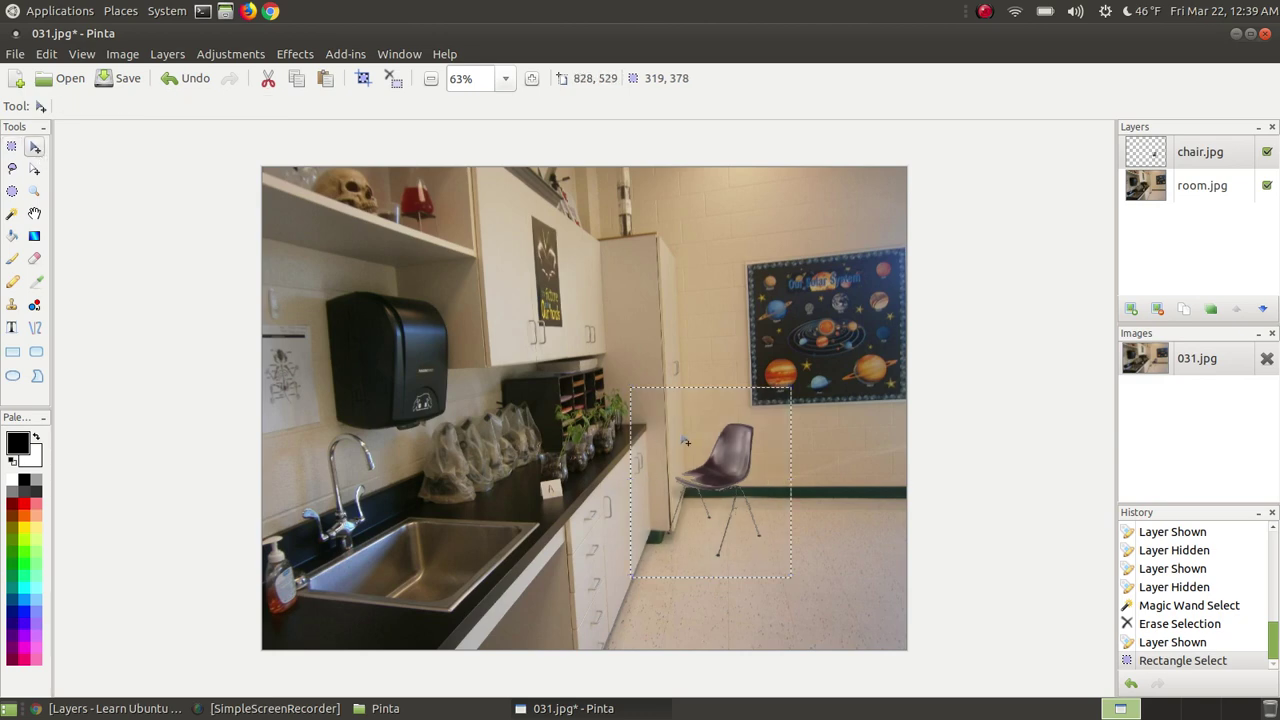
{"action": "left_click_drag", "start_coordinate": [685, 440], "coordinate": [740, 495]}
{"action": "left_click_drag", "start_coordinate": [710, 410], "coordinate": [750, 494]}
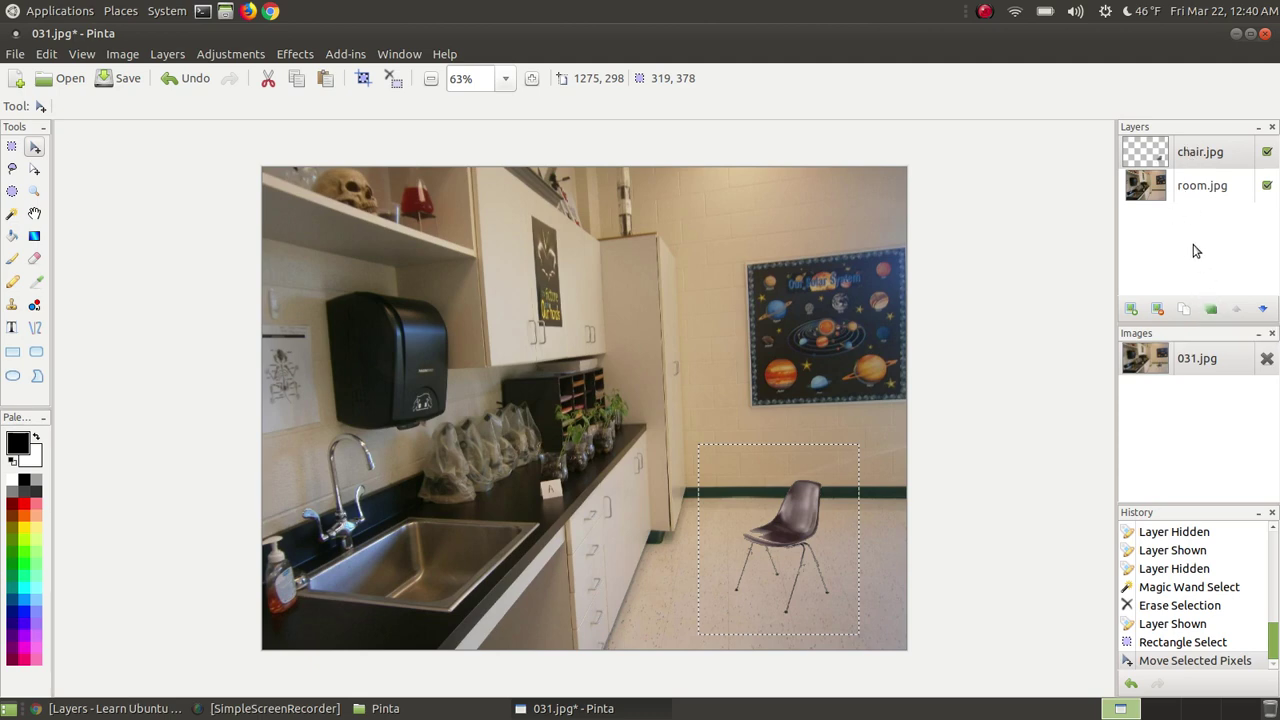
Merge the chair.jpg layer down into the room.jpg layer.
{"action": "left_click", "coordinate": [1176, 190]}
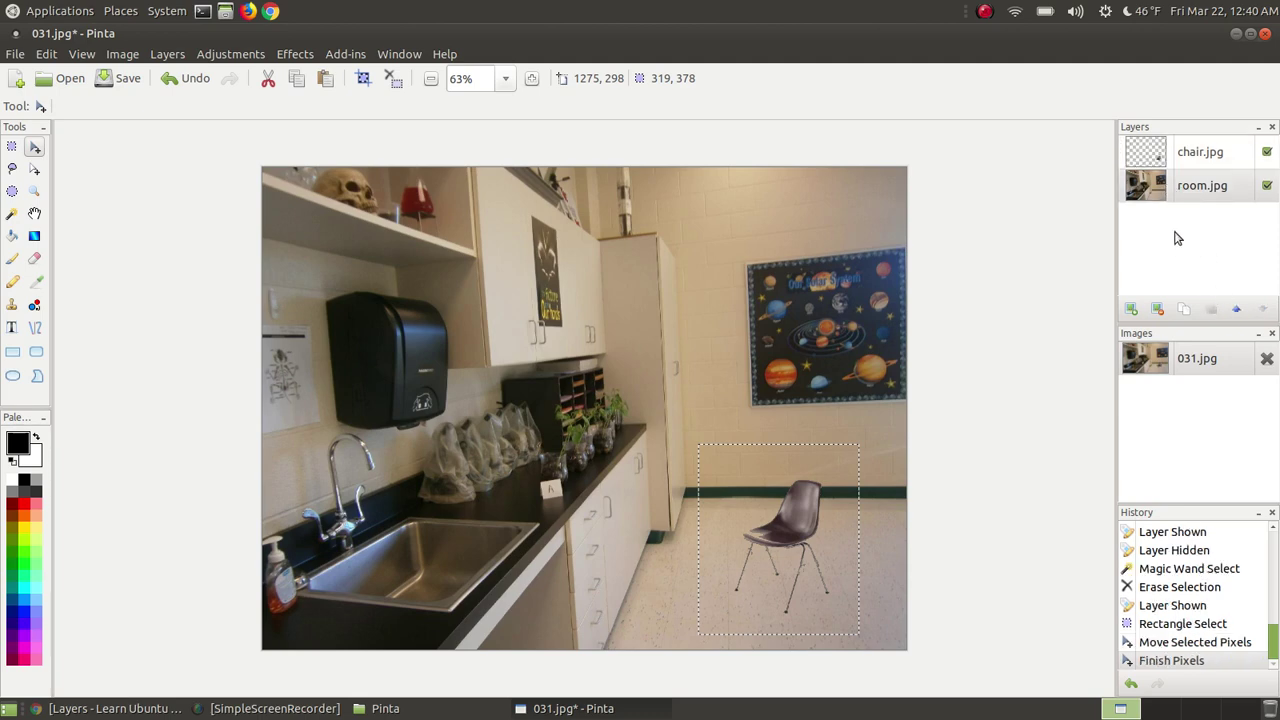
{"action": "left_click", "coordinate": [1183, 163]}
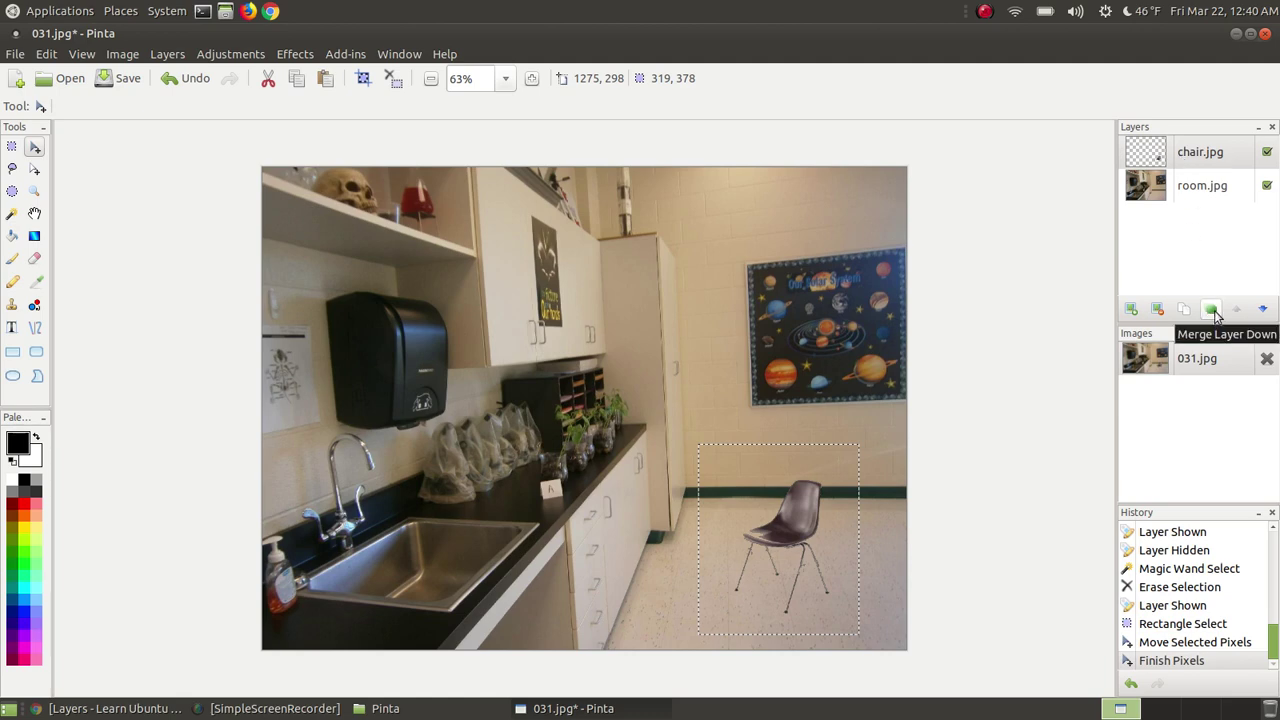
{"action": "left_click", "coordinate": [1212, 310]}
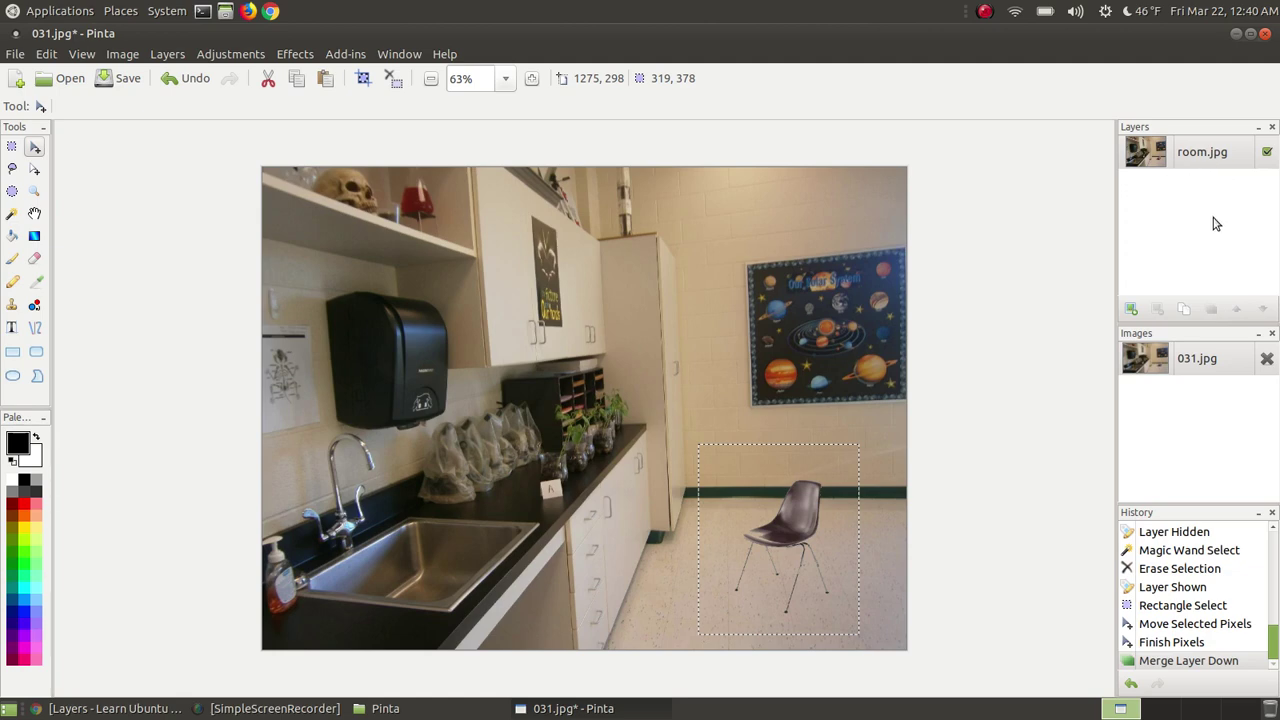
Save the merged picture as a new JPEG named class.jpg at quality 85 and close the image editor.
{"action": "left_click", "coordinate": [17, 57]}
{"action": "left_click", "coordinate": [50, 172]}
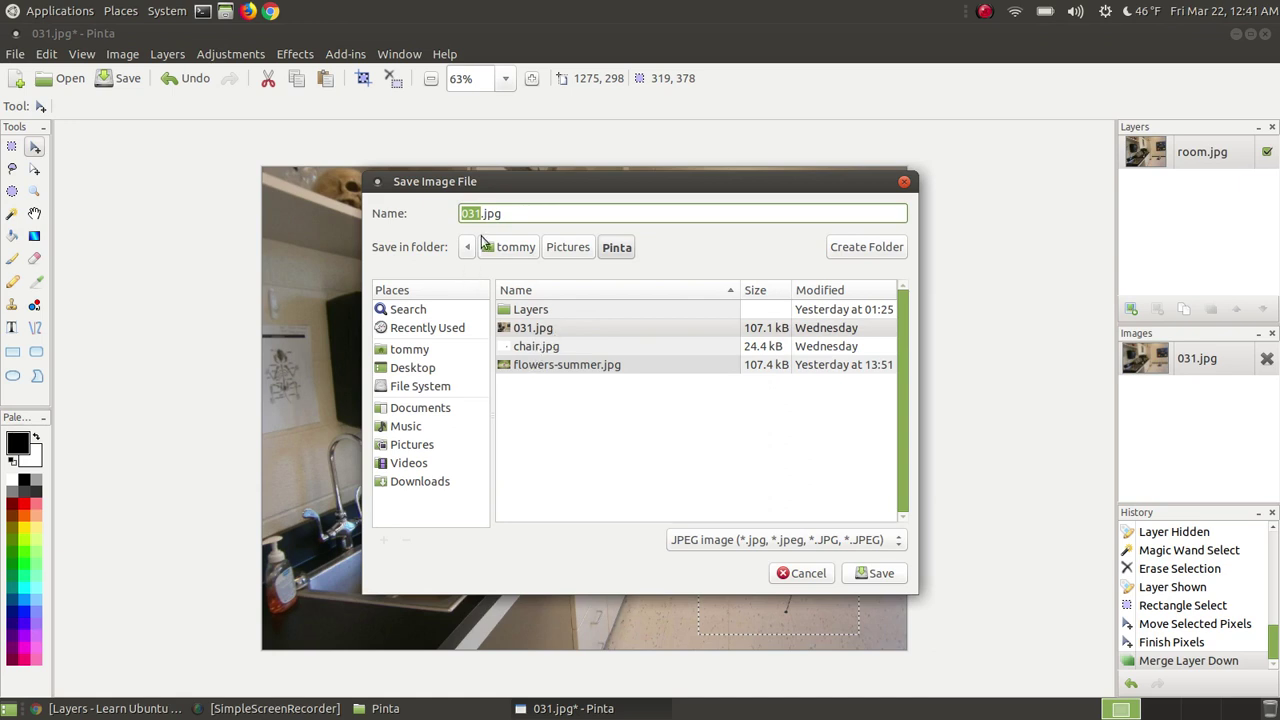
{"action": "type", "text": "class"}
{"action": "left_click", "coordinate": [894, 540]}
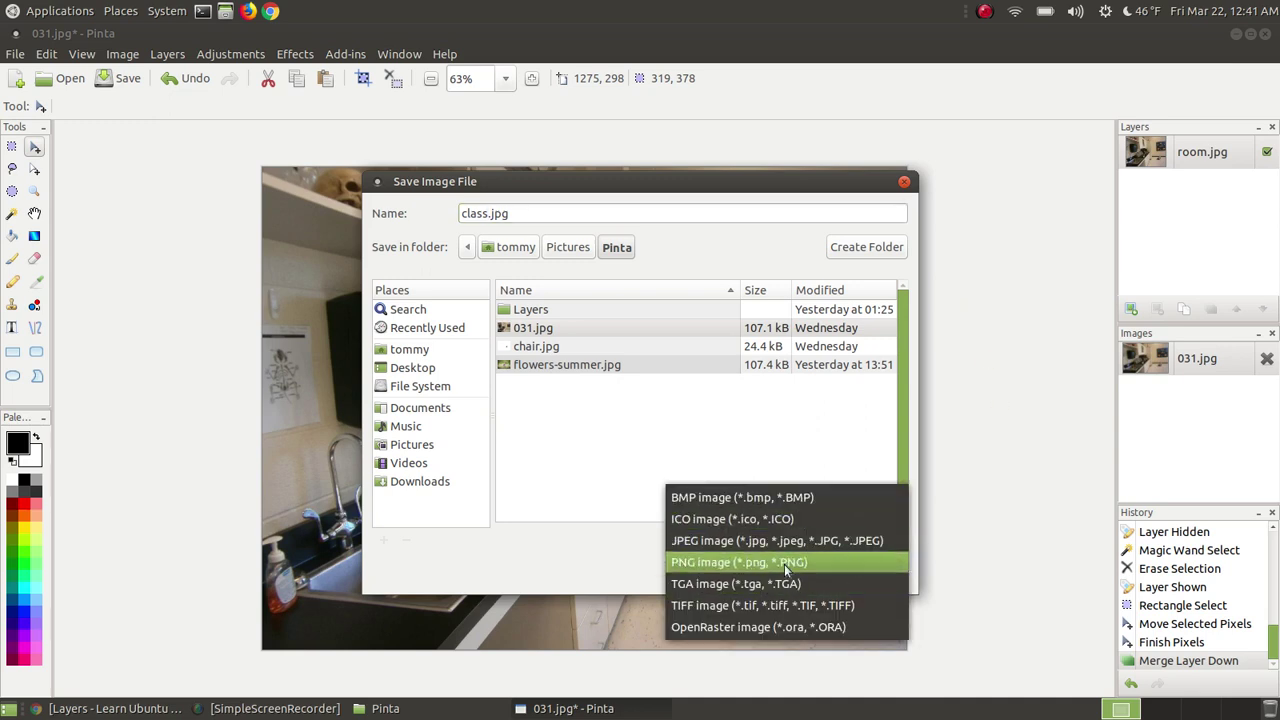
{"action": "left_click", "coordinate": [440, 563]}
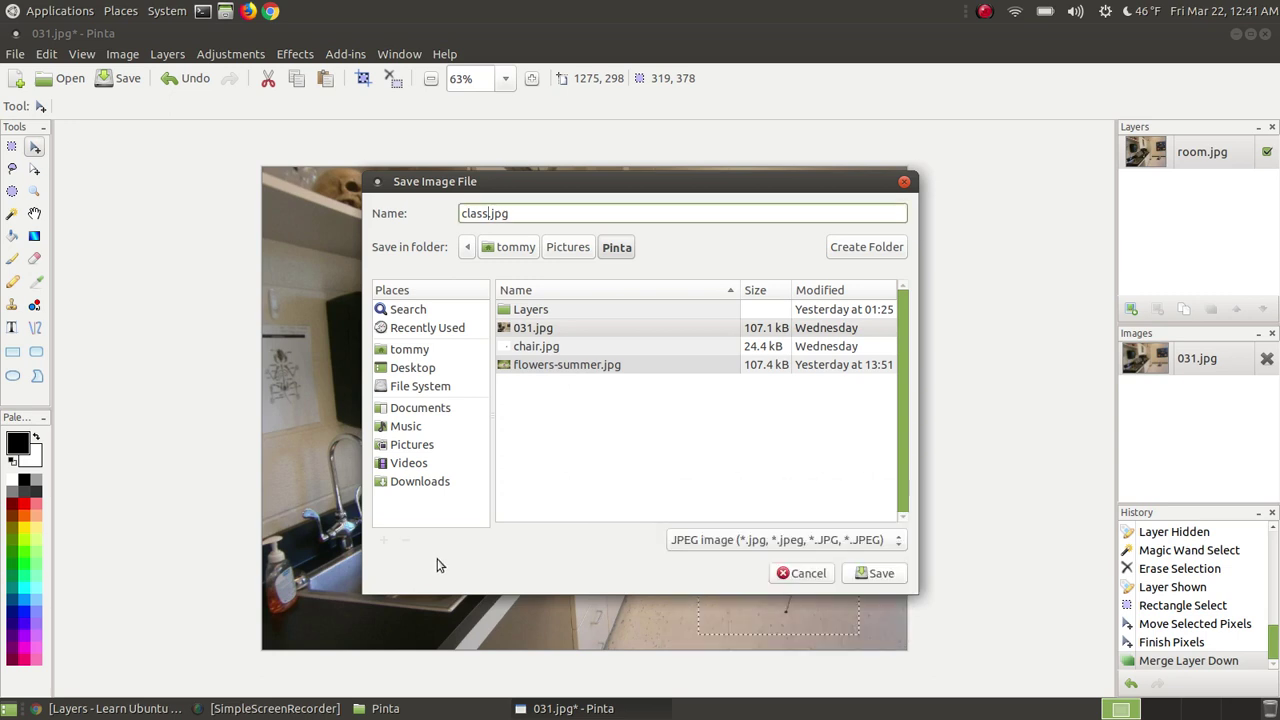
{"action": "left_click", "coordinate": [875, 576]}
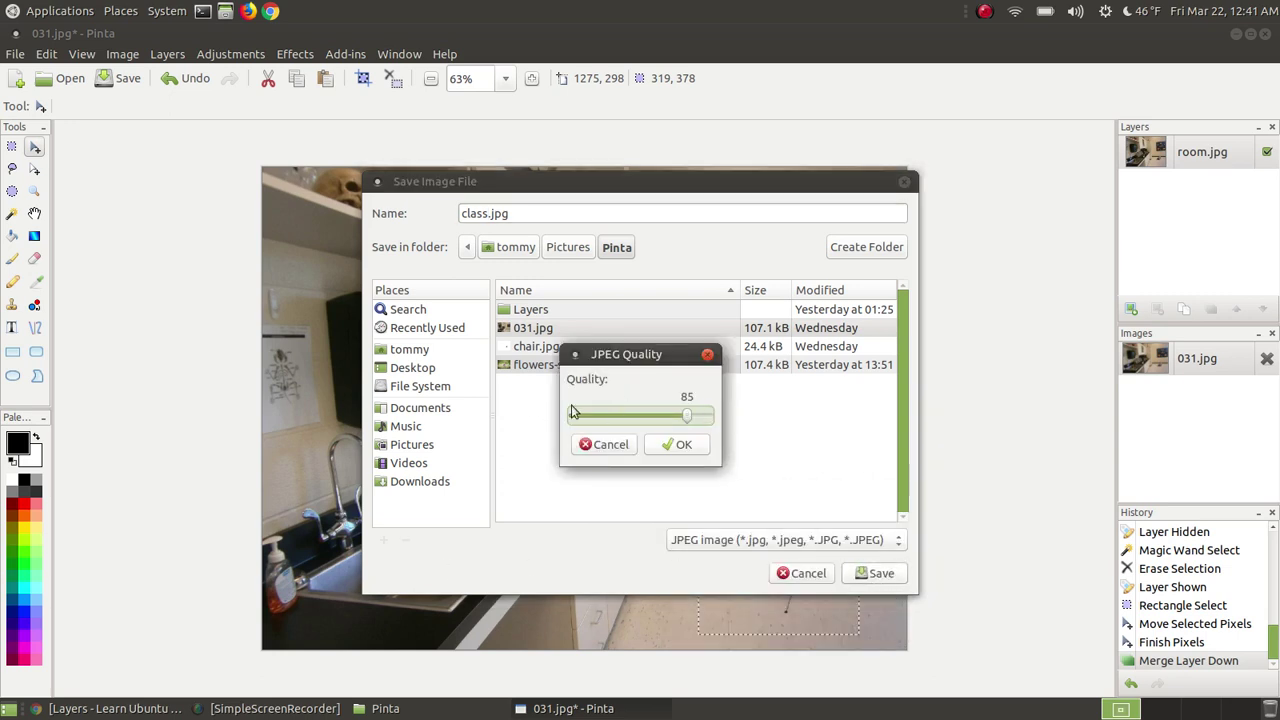
{"action": "left_click", "coordinate": [677, 445]}
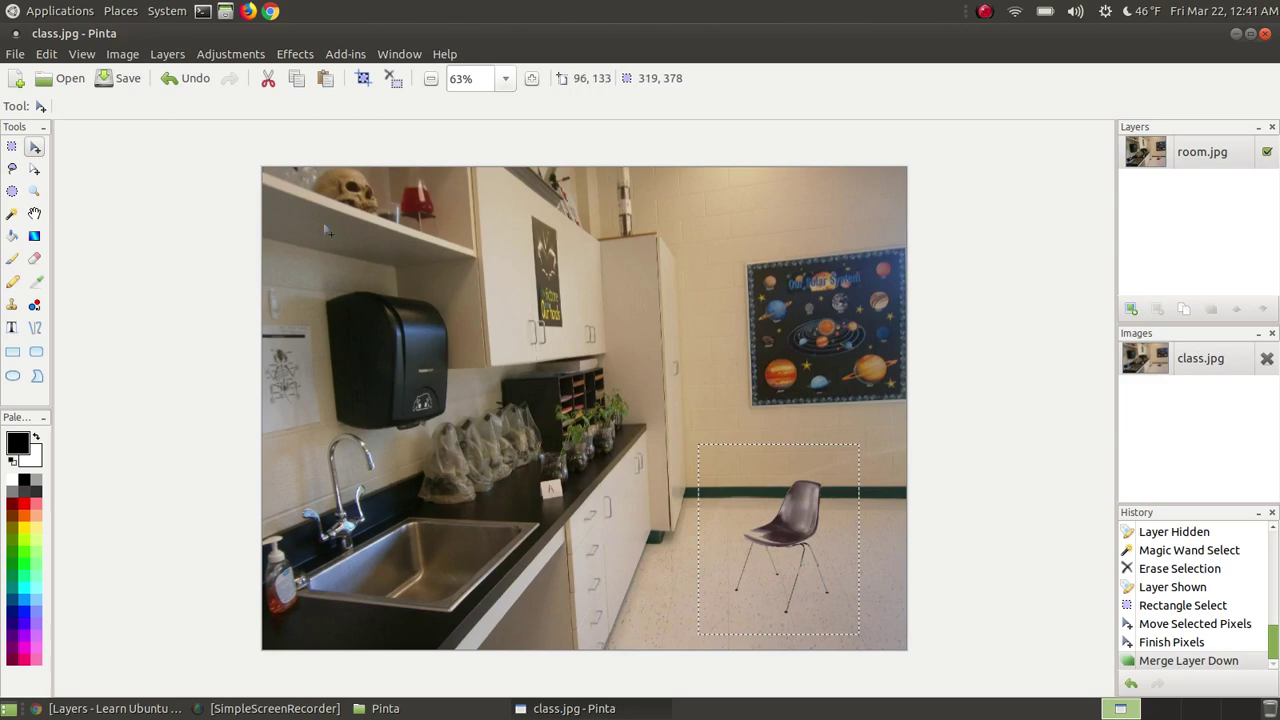
{"action": "left_click", "coordinate": [1265, 34]}
{"action": "left_click", "coordinate": [968, 310]}
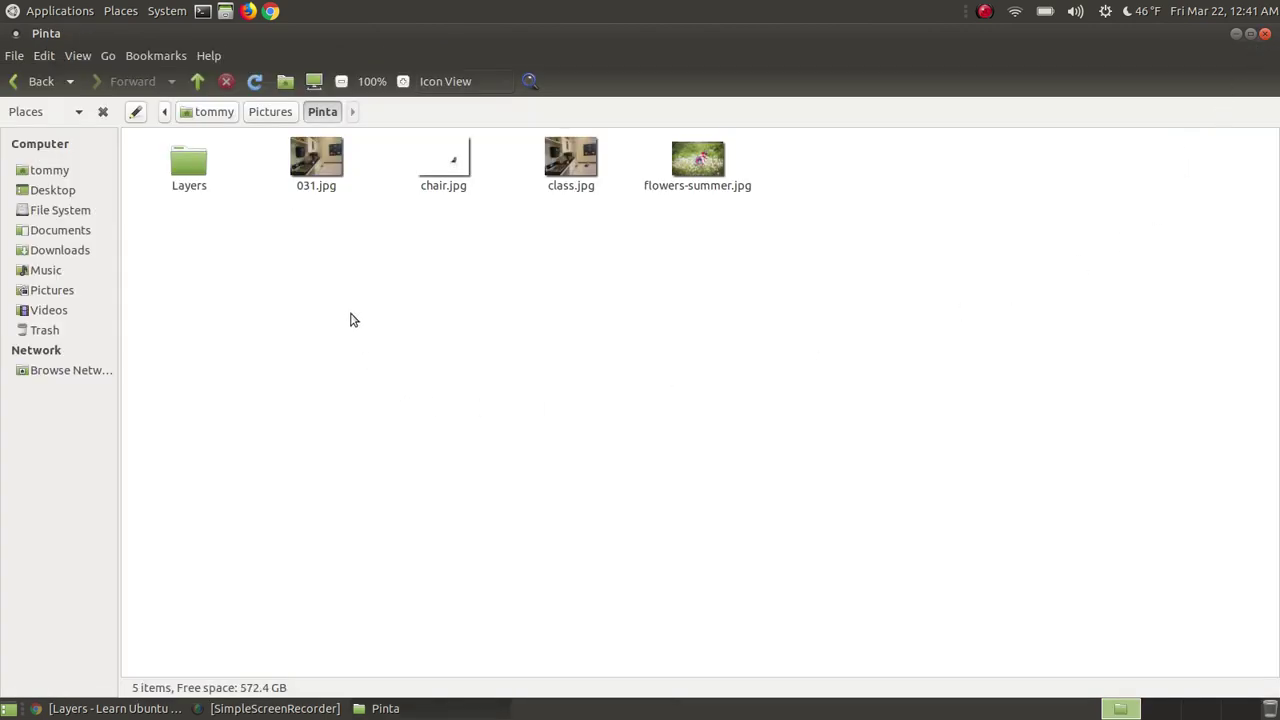
View 031.jpg, chair.jpg and class.jpg one after another in the image viewer to compare the originals with the composite.
{"action": "double_click", "coordinate": [326, 165]}
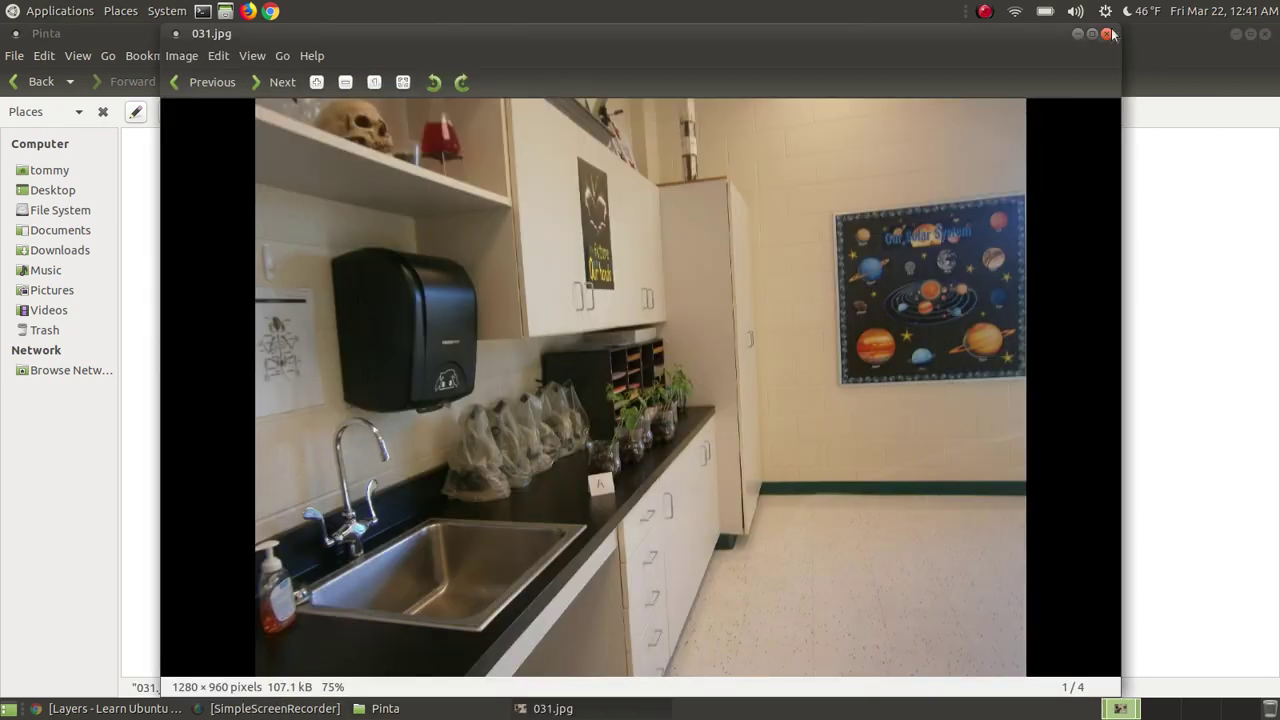
{"action": "left_click", "coordinate": [1108, 34]}
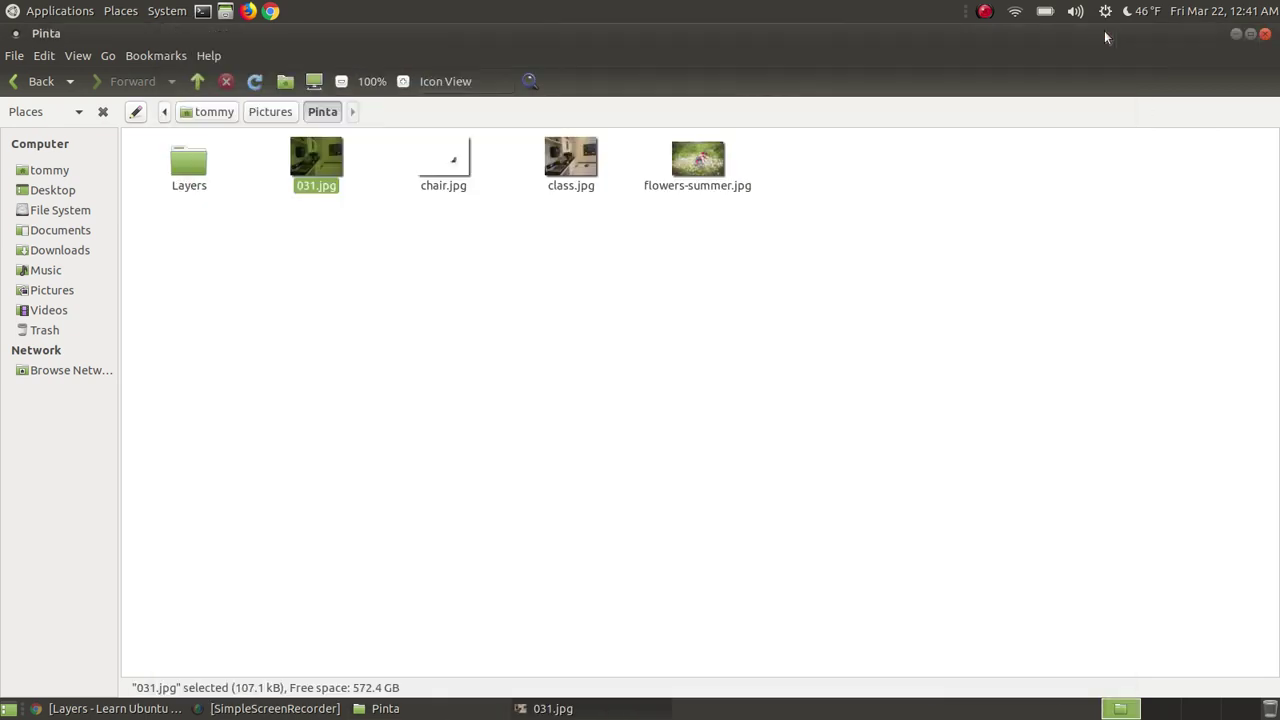
{"action": "double_click", "coordinate": [435, 167]}
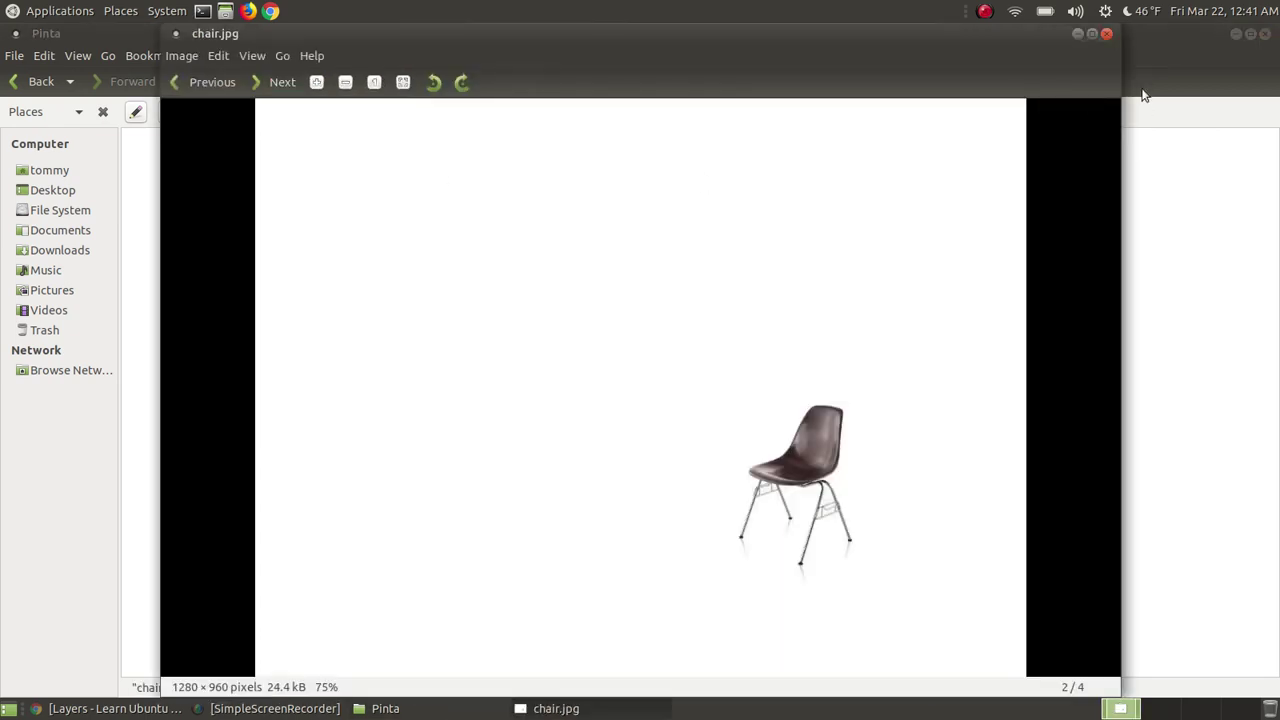
{"action": "left_click", "coordinate": [1109, 35]}
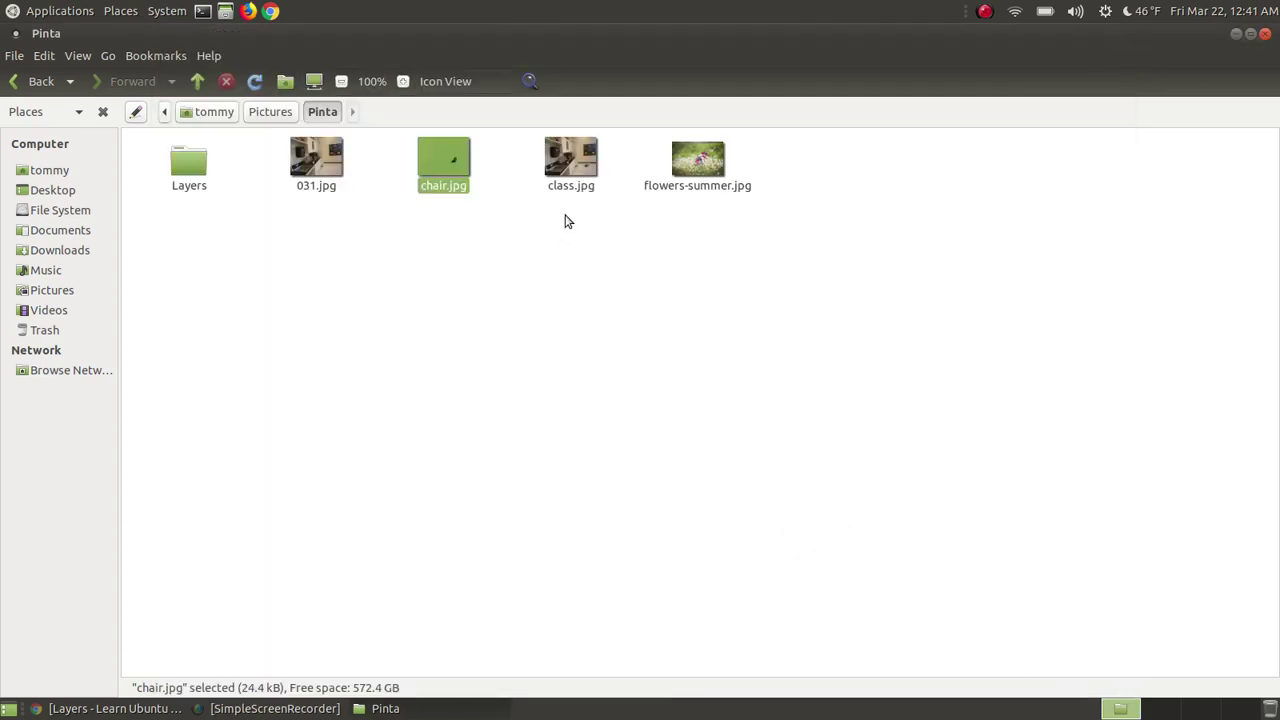
{"action": "double_click", "coordinate": [582, 166]}
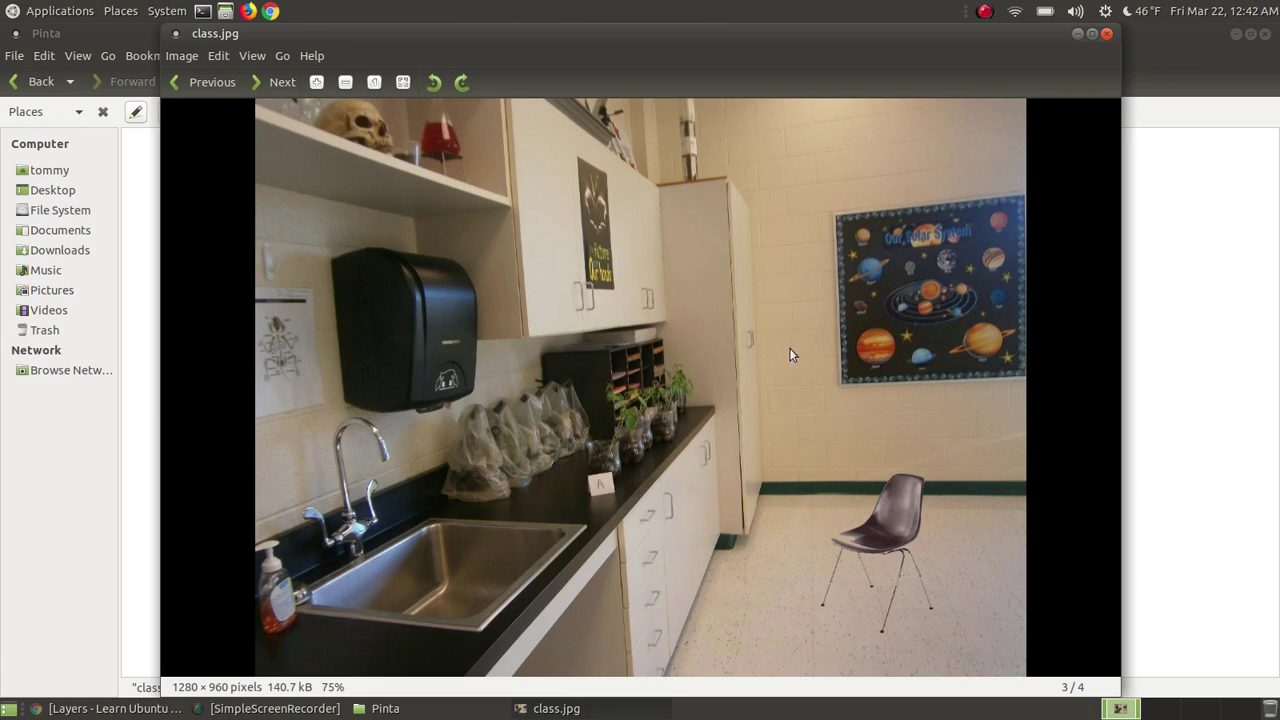
{"action": "left_click", "coordinate": [1106, 34]}
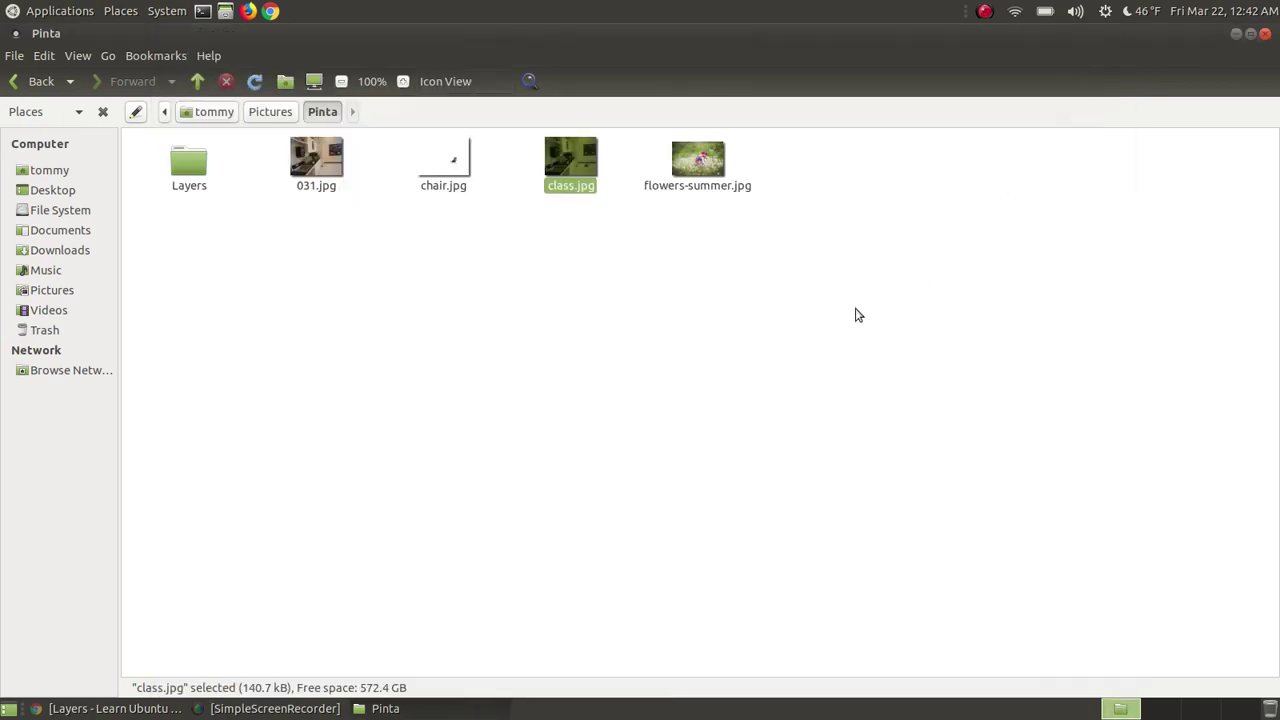
Open flowers-summer.jpg from the Pinta folder in the Pinta Image Editor.
{"action": "left_click", "coordinate": [767, 346]}
{"action": "left_click", "coordinate": [696, 166]}
{"action": "right_click", "coordinate": [696, 166]}
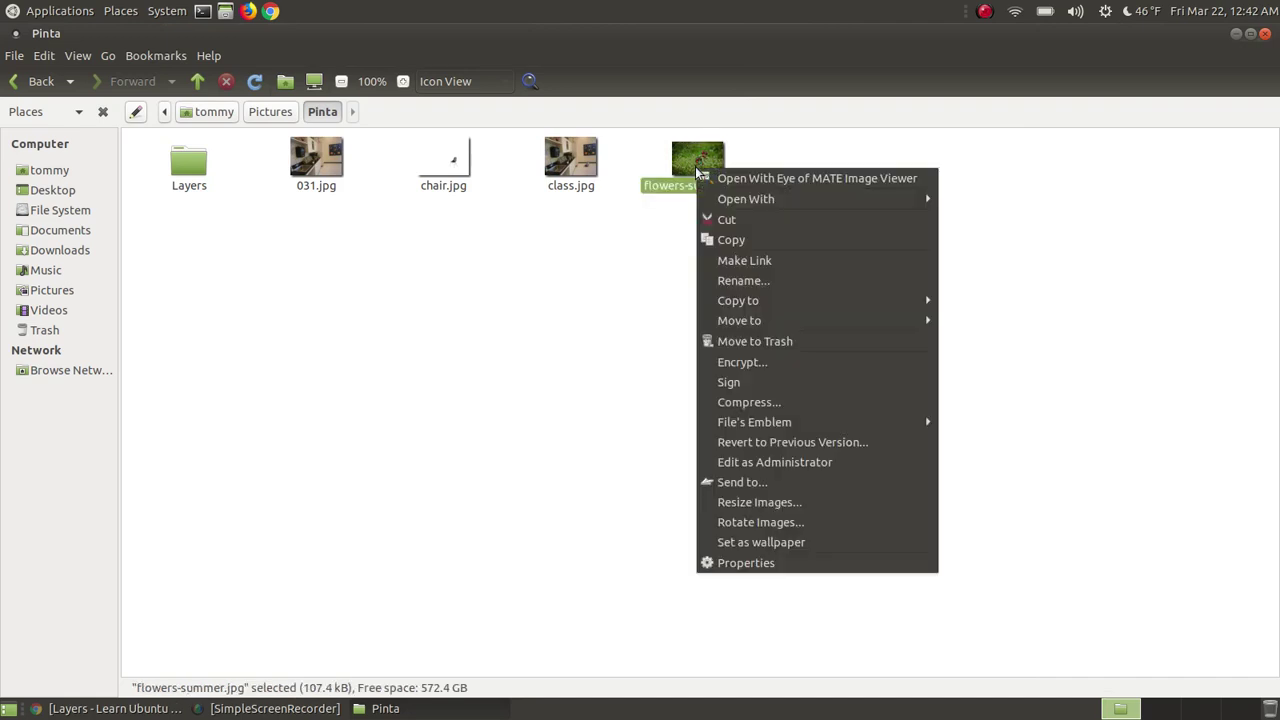
{"action": "mouse_move", "coordinate": [745, 200]}
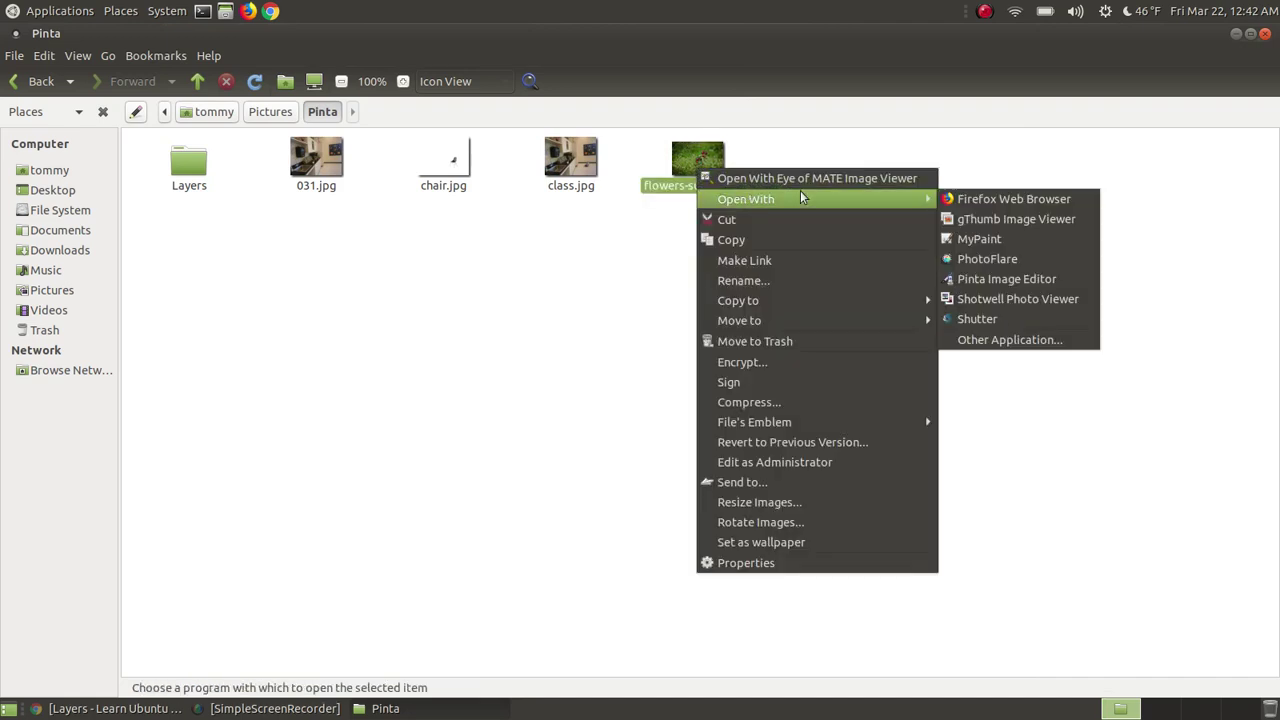
{"action": "left_click", "coordinate": [990, 280]}
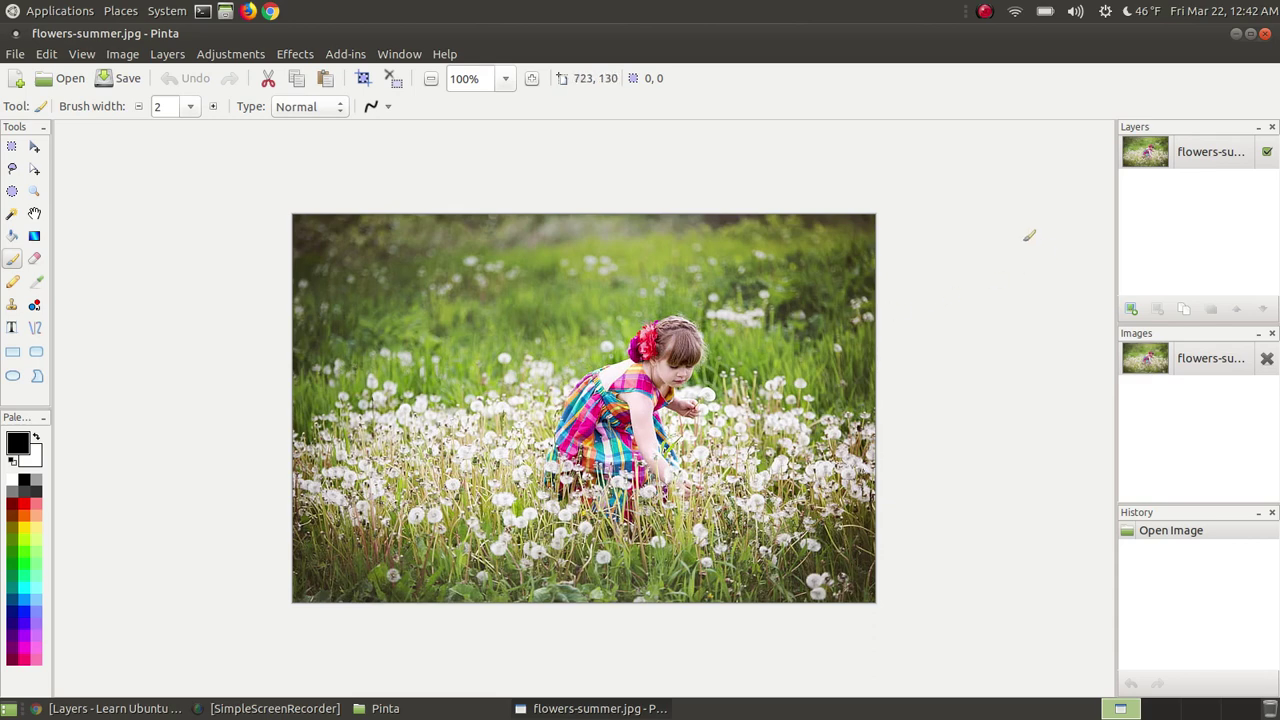
Duplicate the flowers-summer.jpg layer, check both layers' visibility, and leave only the upper copy shown with the lower layer hidden.
{"action": "left_click", "coordinate": [1184, 310]}
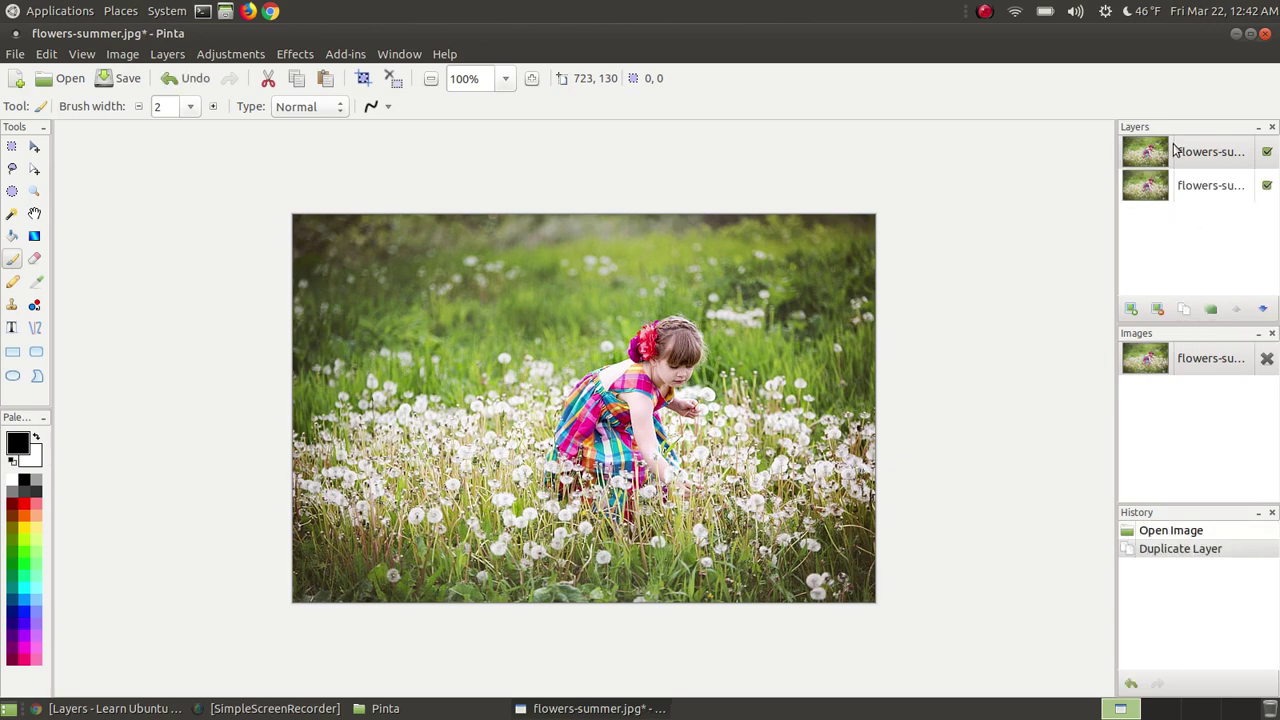
{"action": "left_click", "coordinate": [1176, 188]}
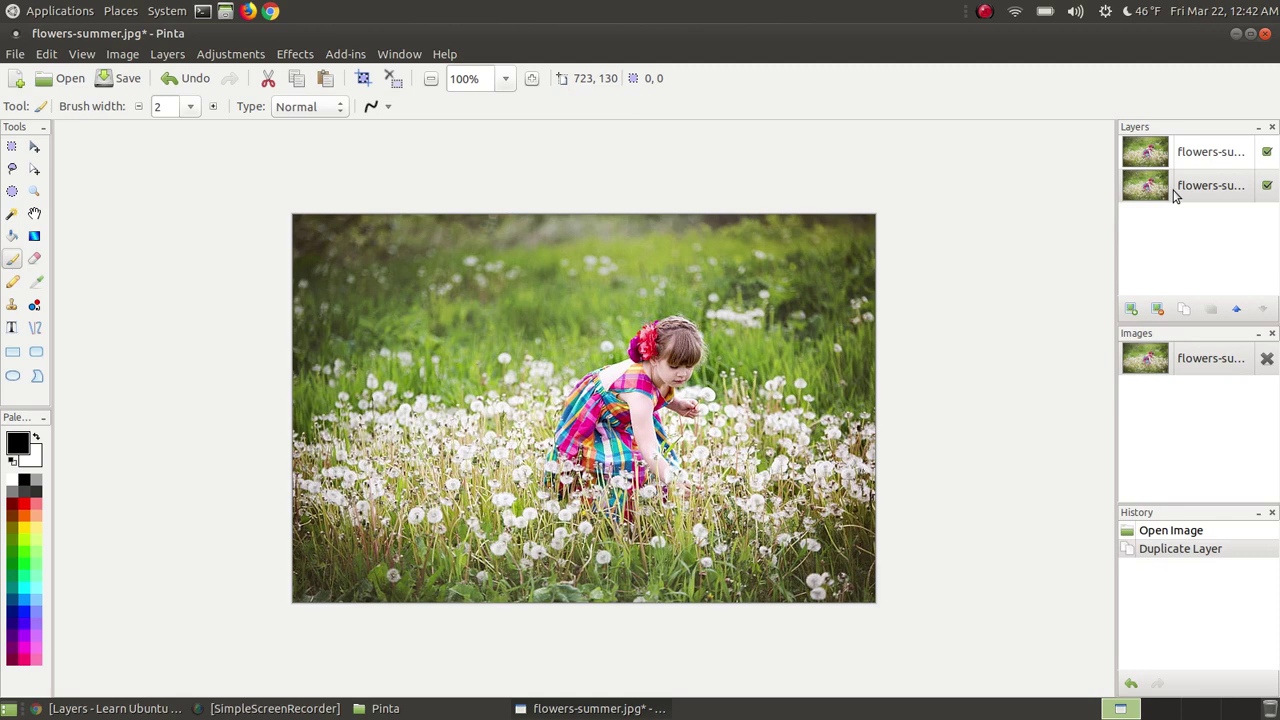
{"action": "left_click", "coordinate": [1266, 152]}
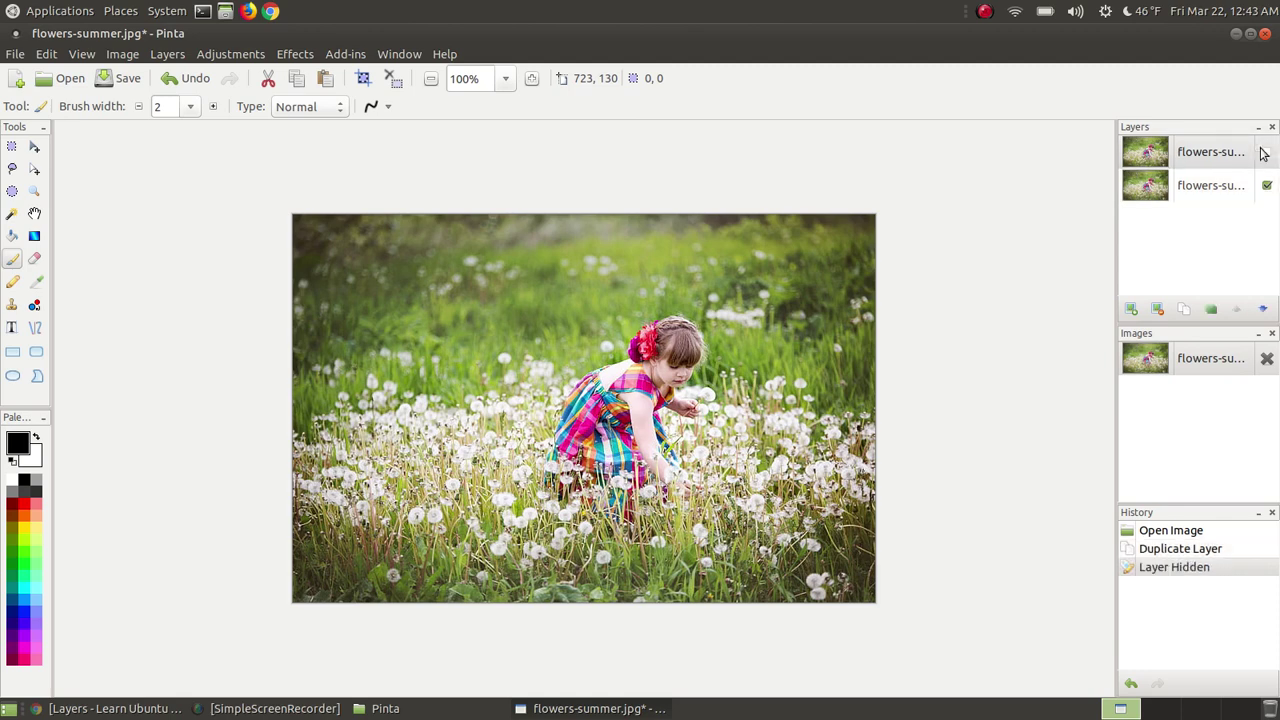
{"action": "left_click", "coordinate": [1178, 192]}
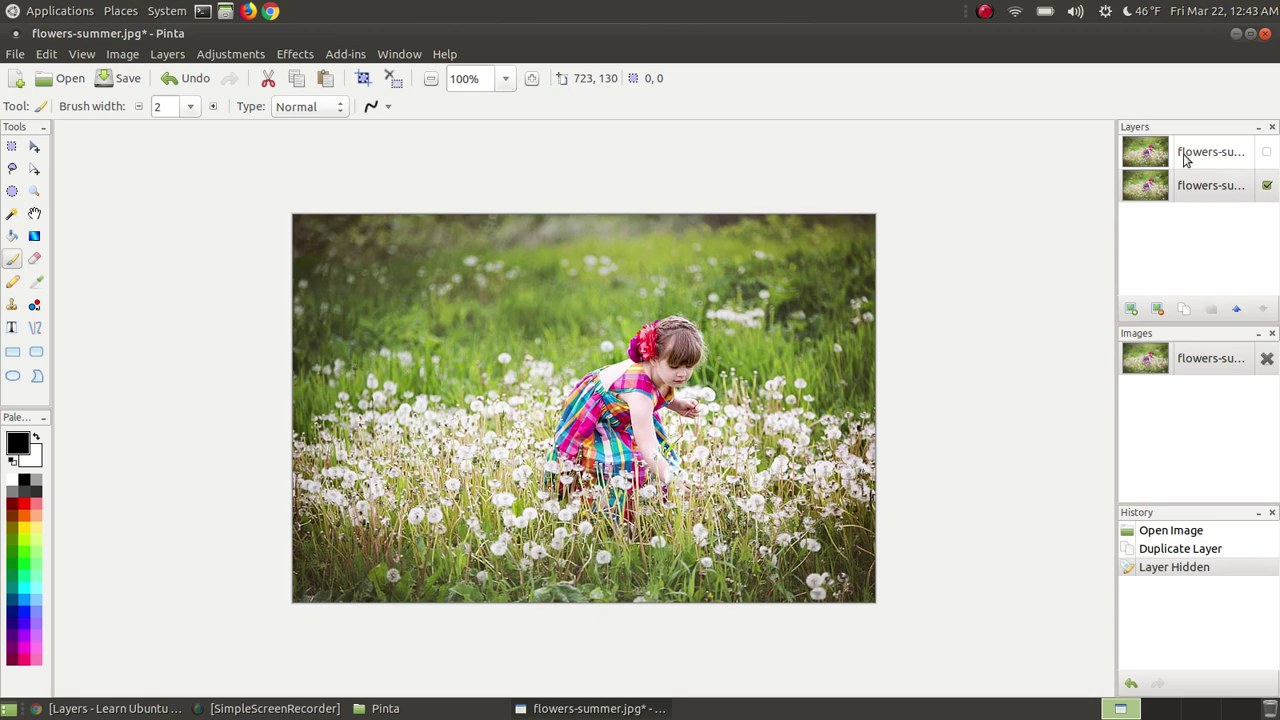
{"action": "left_click", "coordinate": [1267, 188]}
{"action": "left_click", "coordinate": [1247, 158]}
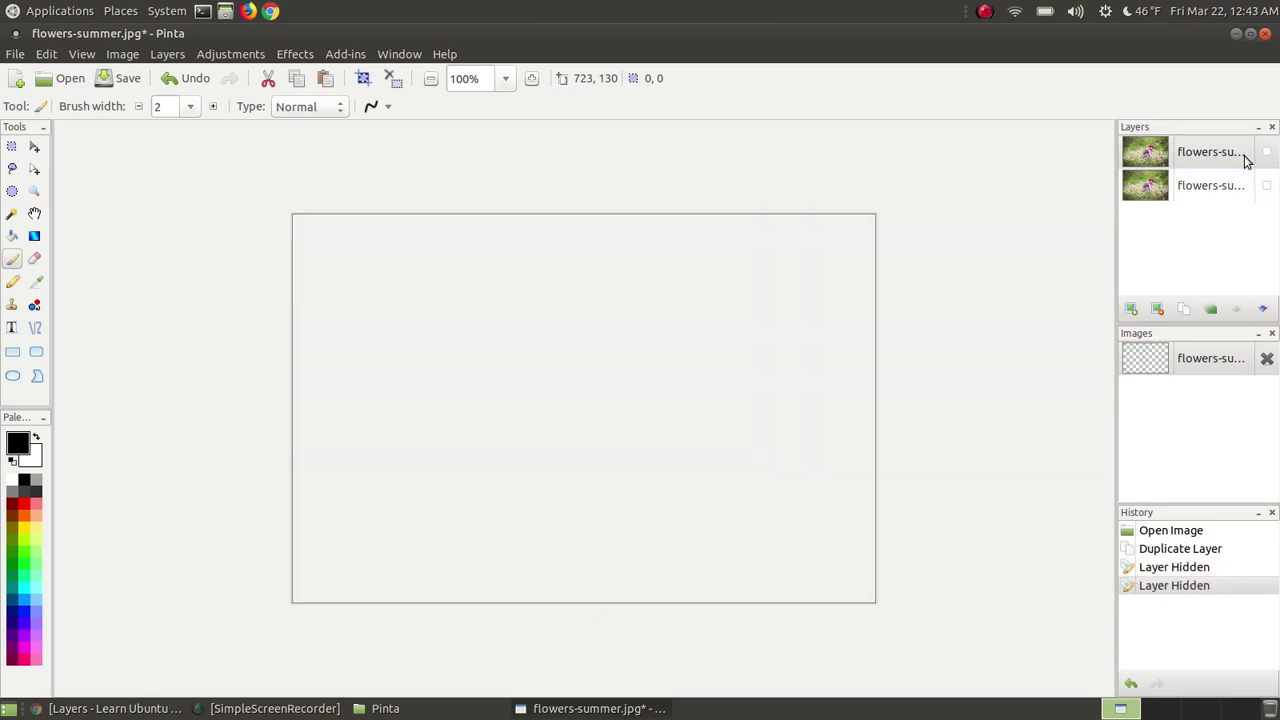
{"action": "left_click", "coordinate": [1266, 154]}
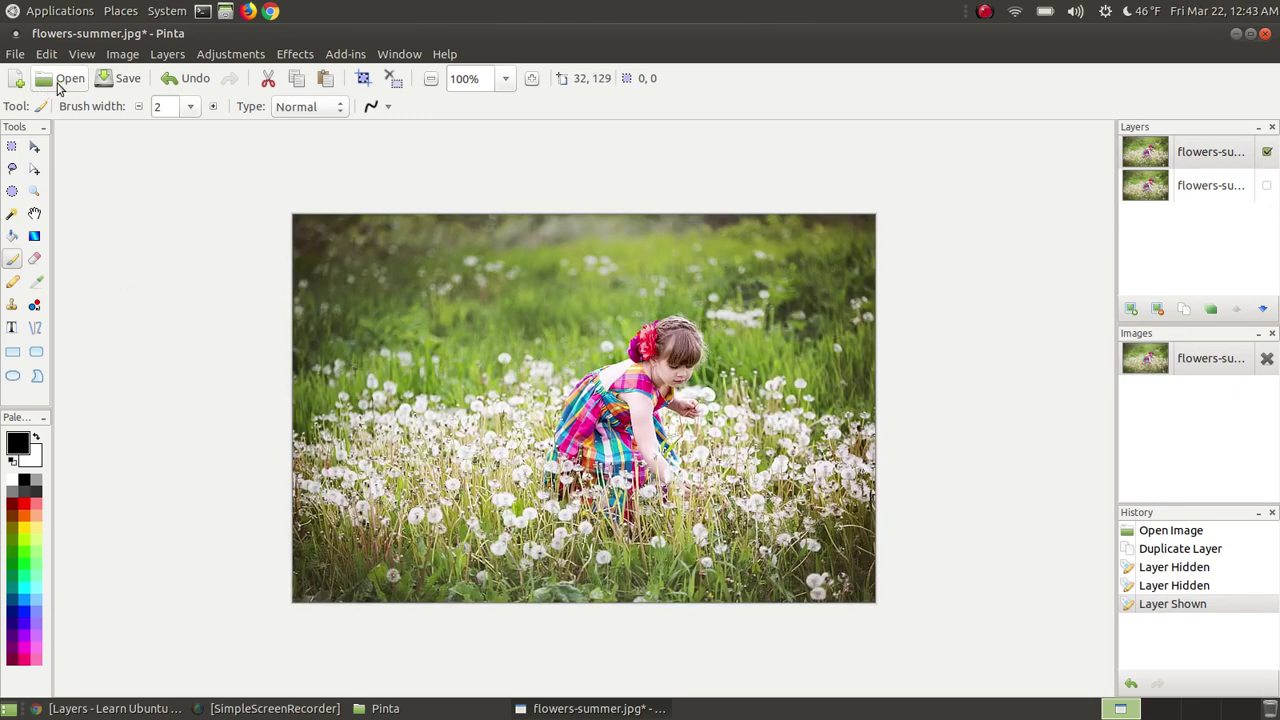
Apply the Black and White adjustment to the upper flowers-summer.jpg layer.
{"action": "left_click", "coordinate": [212, 56]}
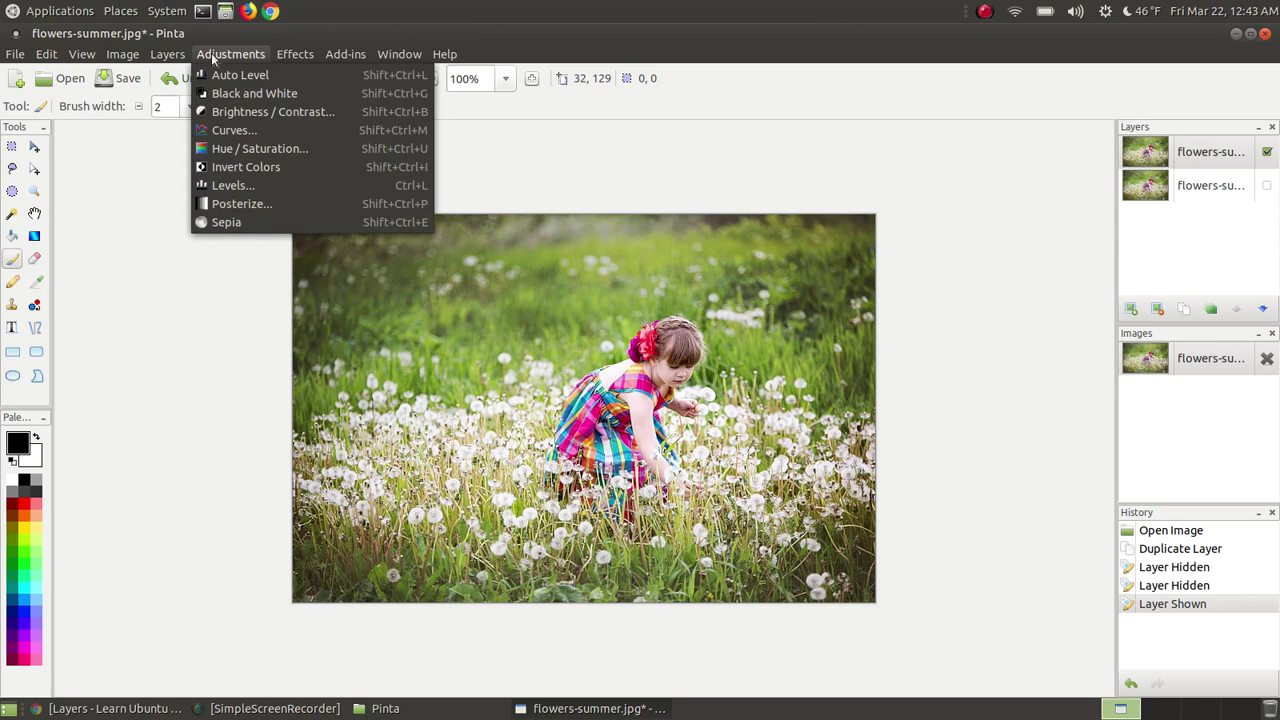
{"action": "mouse_move", "coordinate": [290, 54]}
{"action": "mouse_move", "coordinate": [299, 80]}
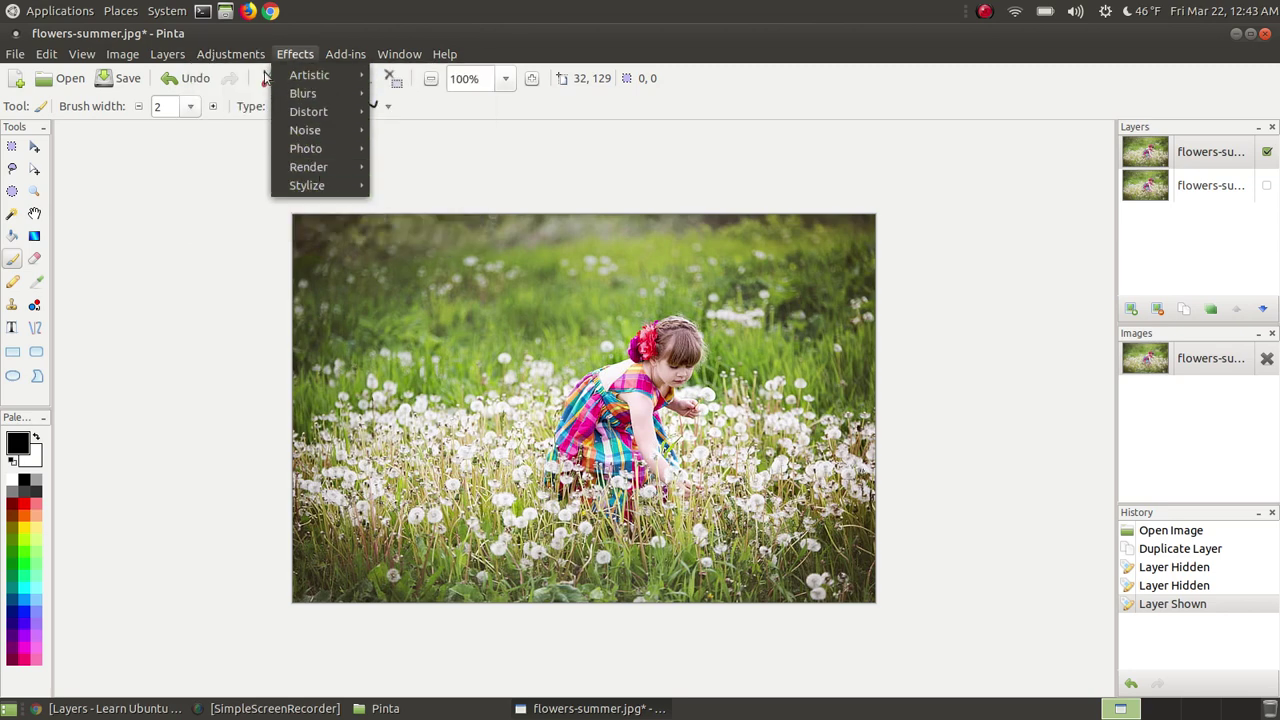
{"action": "mouse_move", "coordinate": [232, 54]}
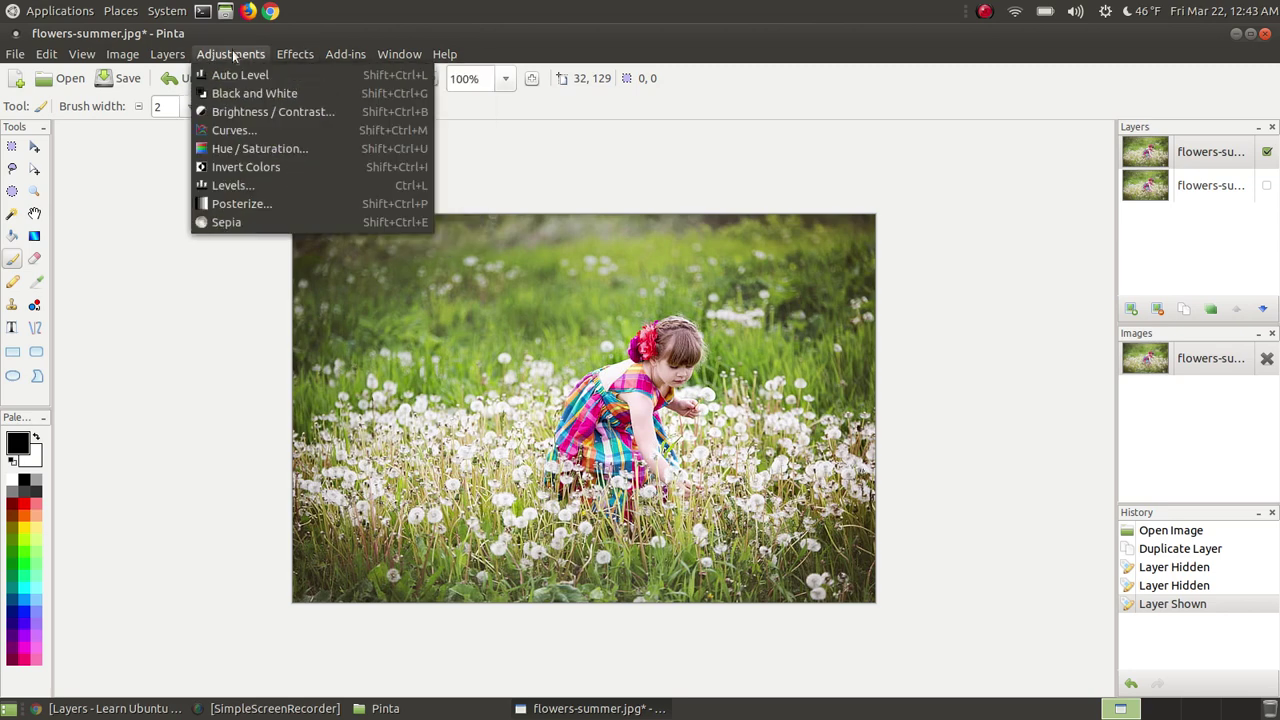
{"action": "left_click", "coordinate": [313, 92]}
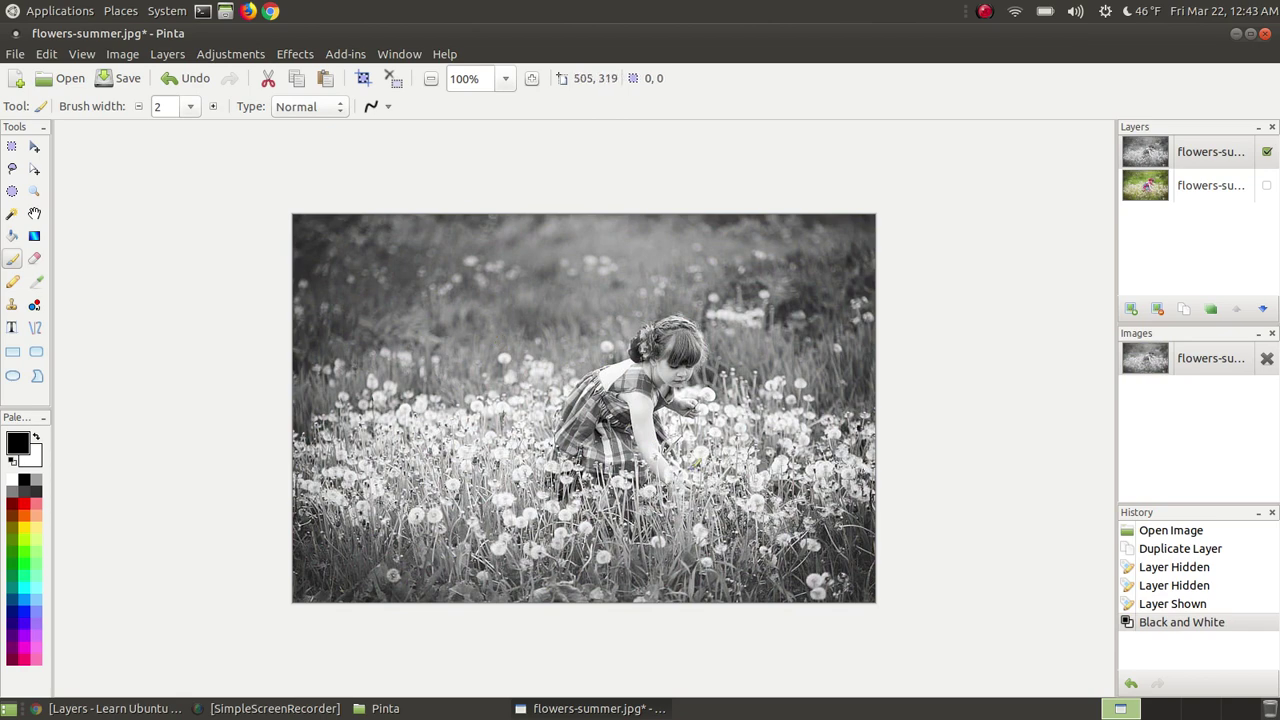
Show the lower colour layer and switch the upper black-and-white layer off and on to compare the two.
{"action": "left_click", "coordinate": [1188, 193]}
{"action": "left_click", "coordinate": [1267, 185]}
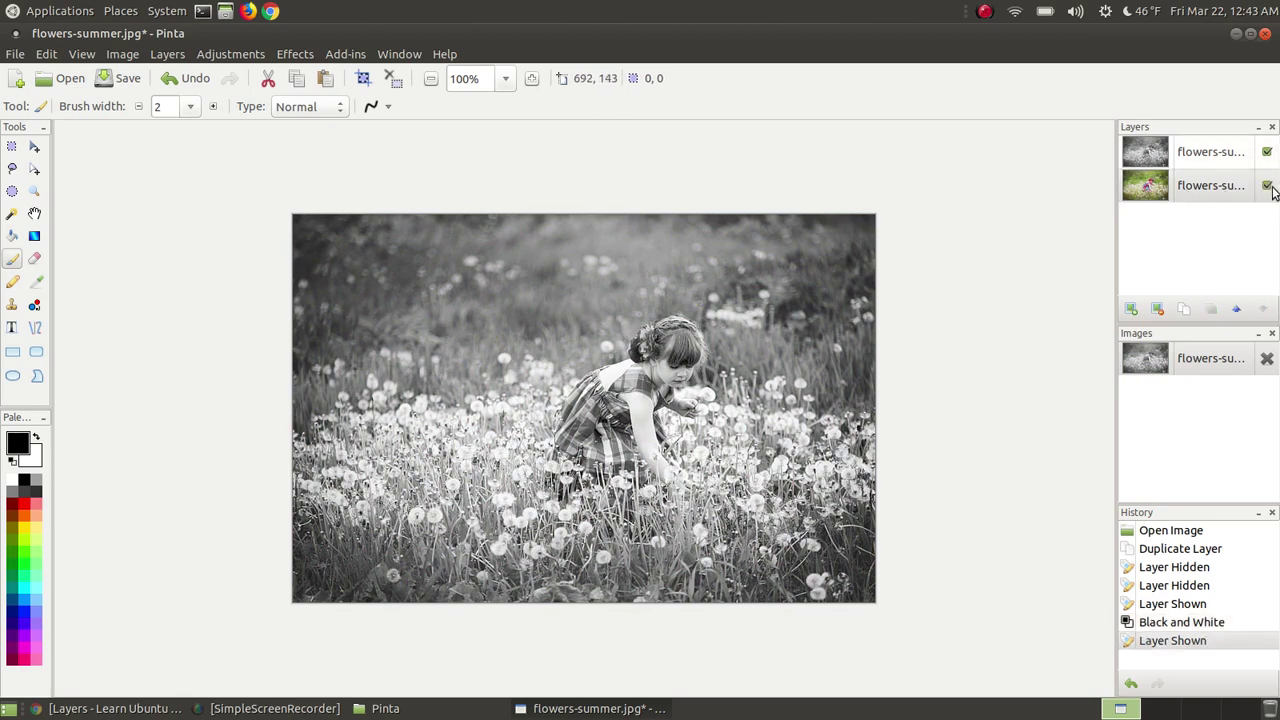
{"action": "left_click", "coordinate": [1267, 152]}
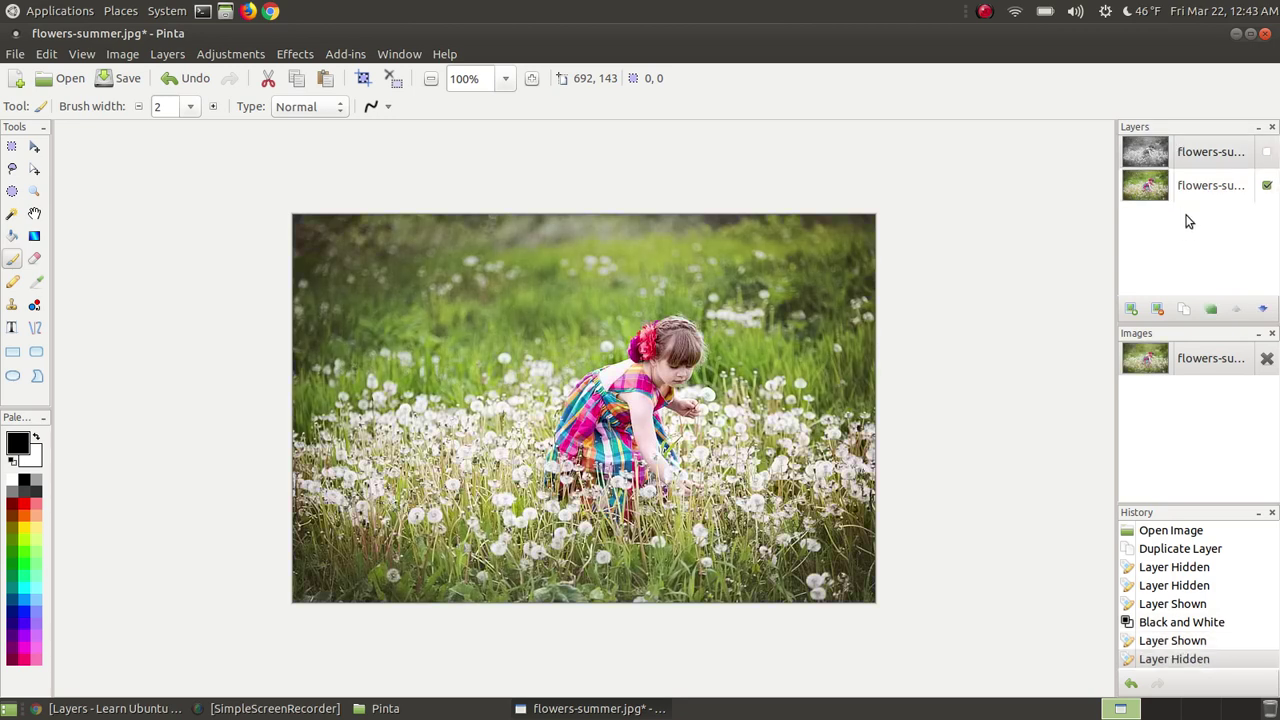
{"action": "left_click", "coordinate": [1267, 152]}
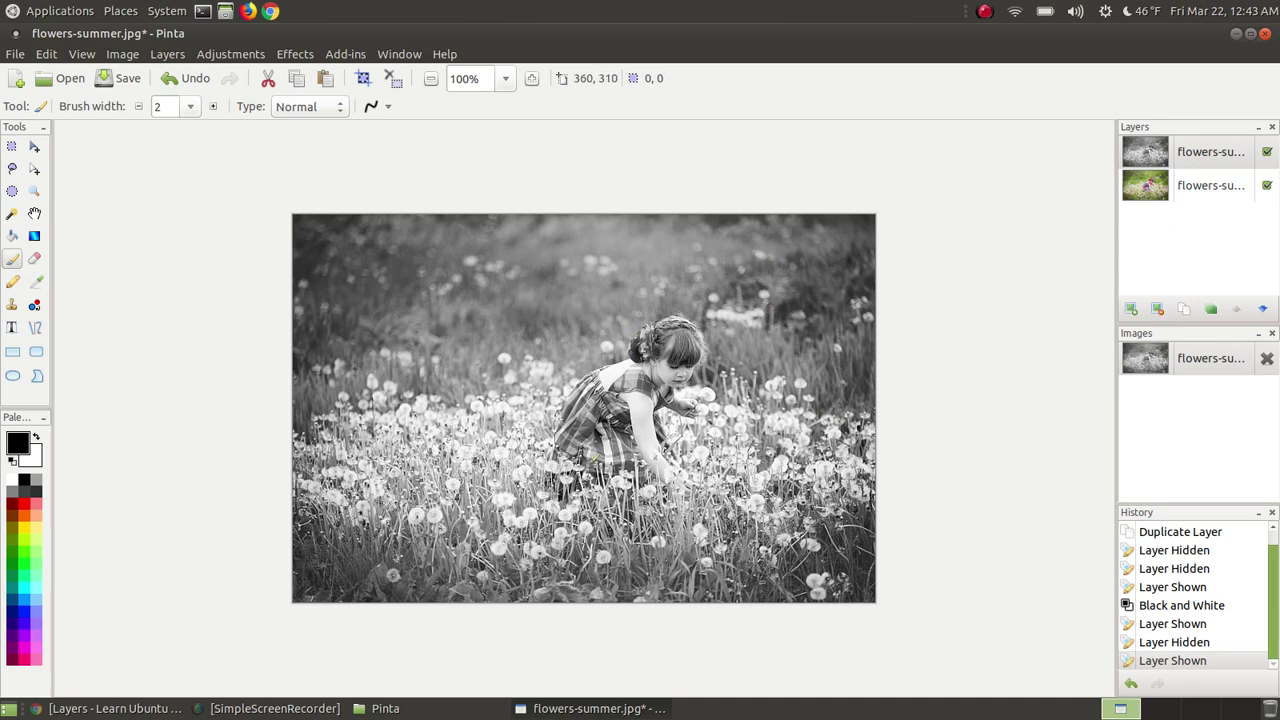
With the Eraser at brush width 2, start erasing the girl's hair flower on the black-and-white layer after comparing it with the colour layer.
{"action": "left_click", "coordinate": [34, 258]}
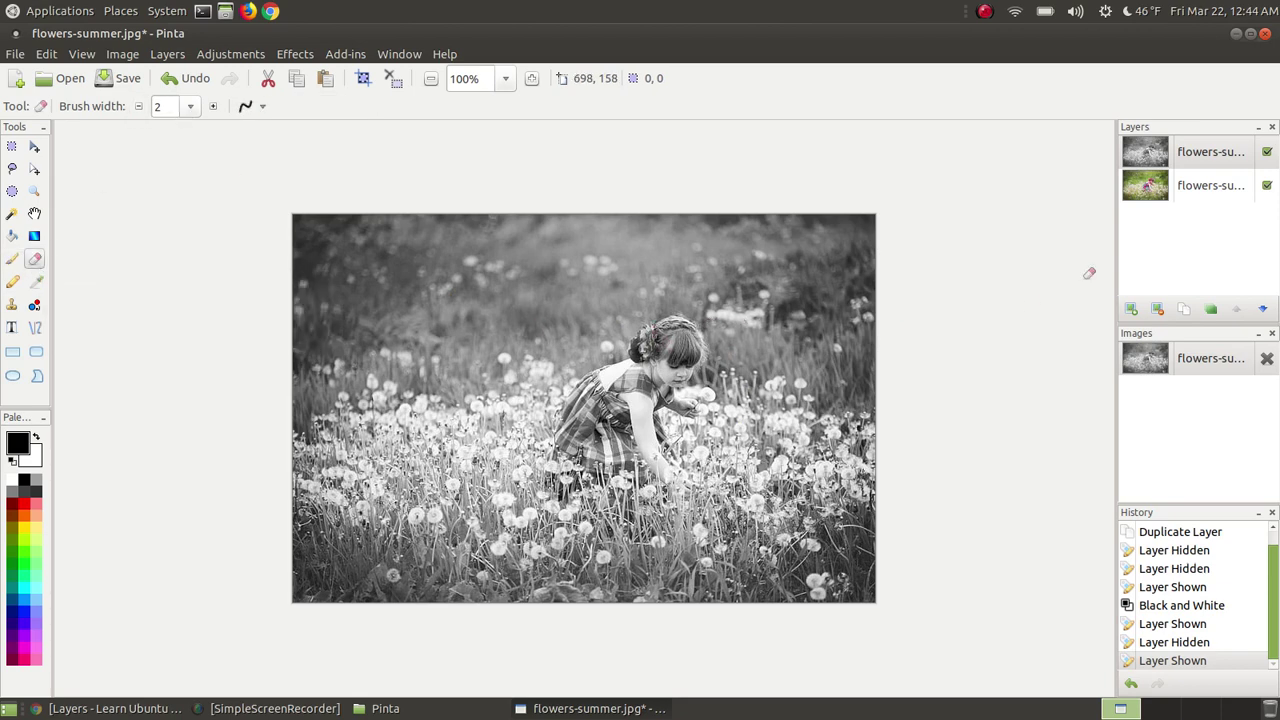
{"action": "left_click", "coordinate": [1267, 152]}
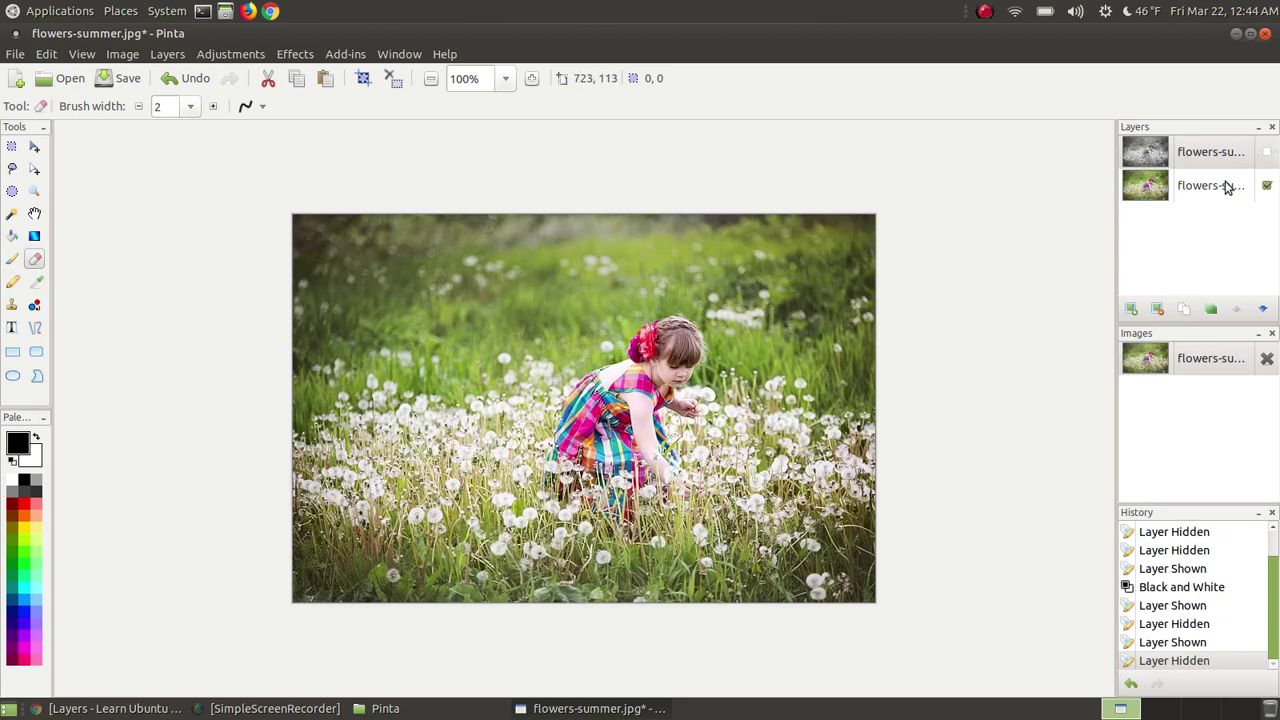
{"action": "left_click", "coordinate": [1267, 152]}
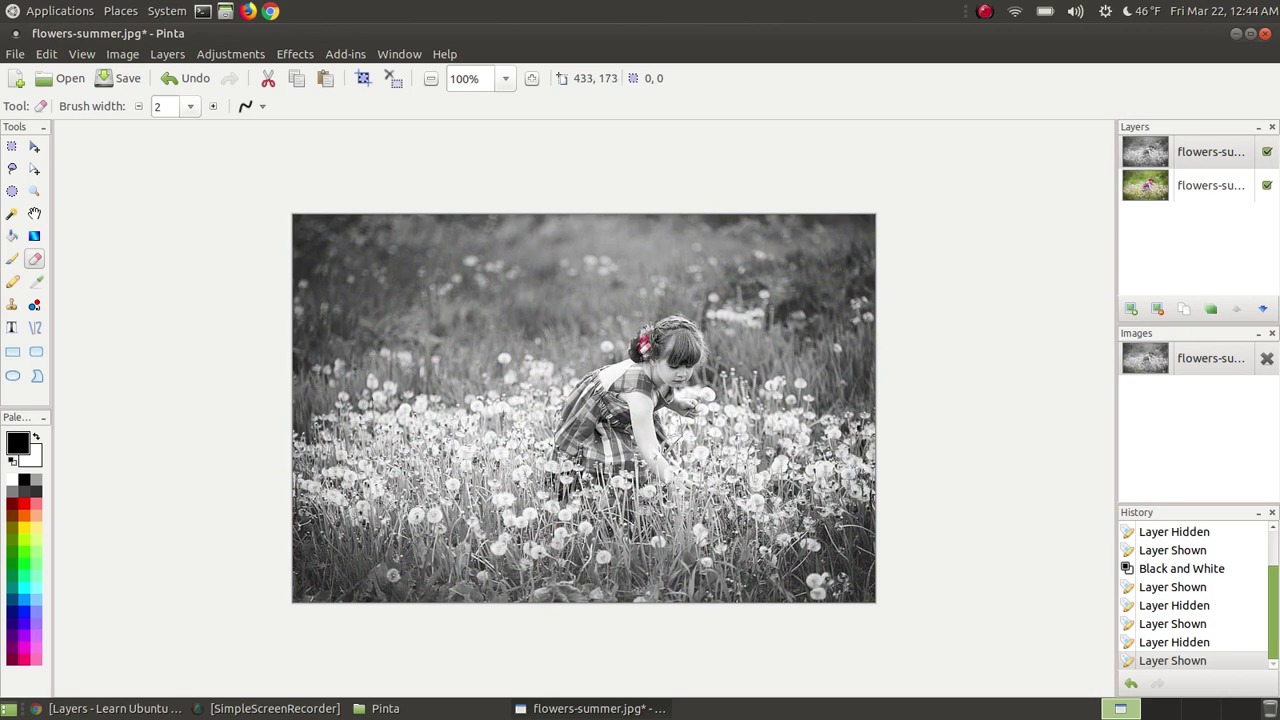
{"action": "left_click", "coordinate": [649, 354]}
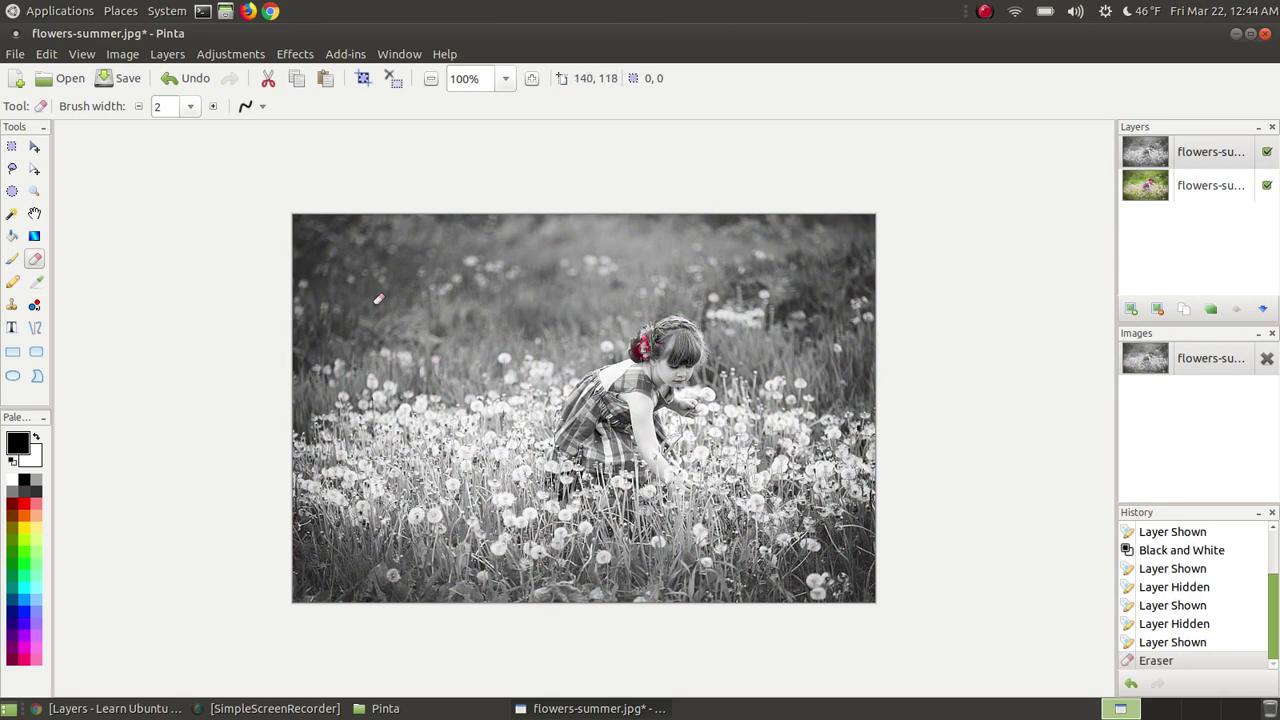
Set the Eraser's brush width to 6, erase the rest of the hair flower, and check the erased area with the colour layer temporarily hidden.
{"action": "left_click", "coordinate": [190, 106]}
{"action": "left_click", "coordinate": [172, 240]}
{"action": "left_click", "coordinate": [652, 338]}
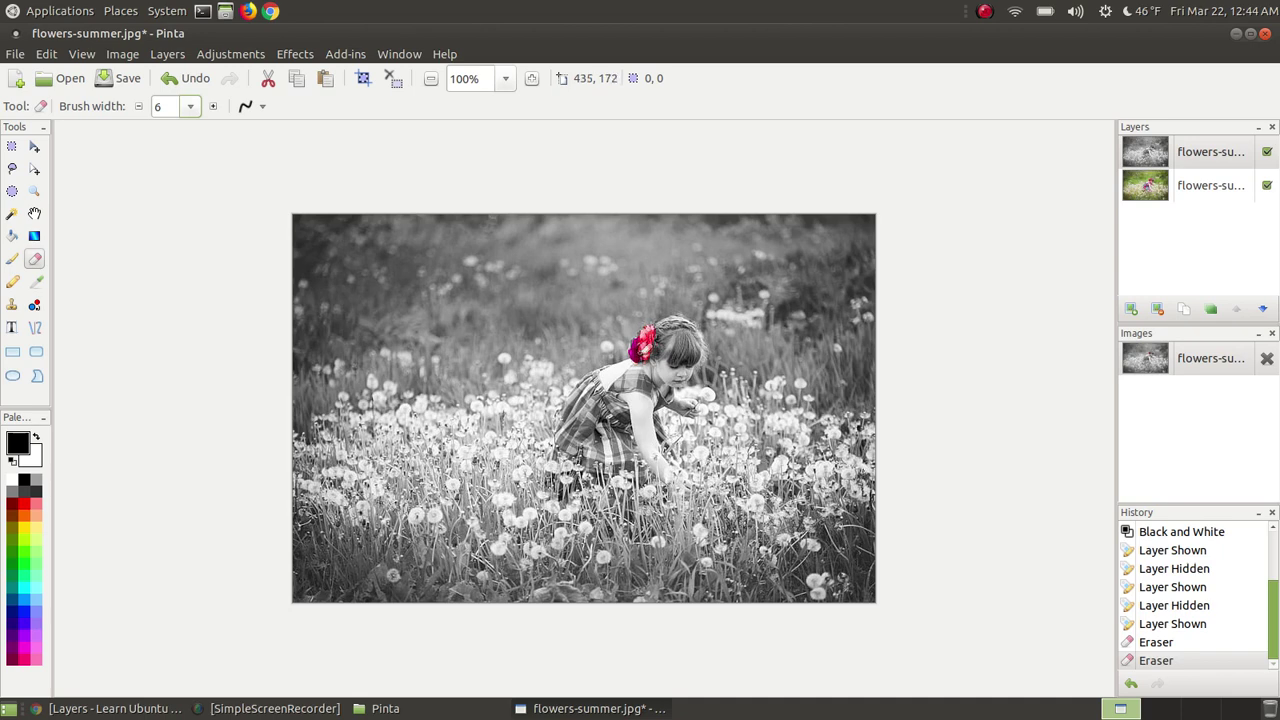
{"action": "left_click_drag", "start_coordinate": [632, 364], "coordinate": [632, 333]}
{"action": "left_click_drag", "start_coordinate": [637, 363], "coordinate": [637, 362]}
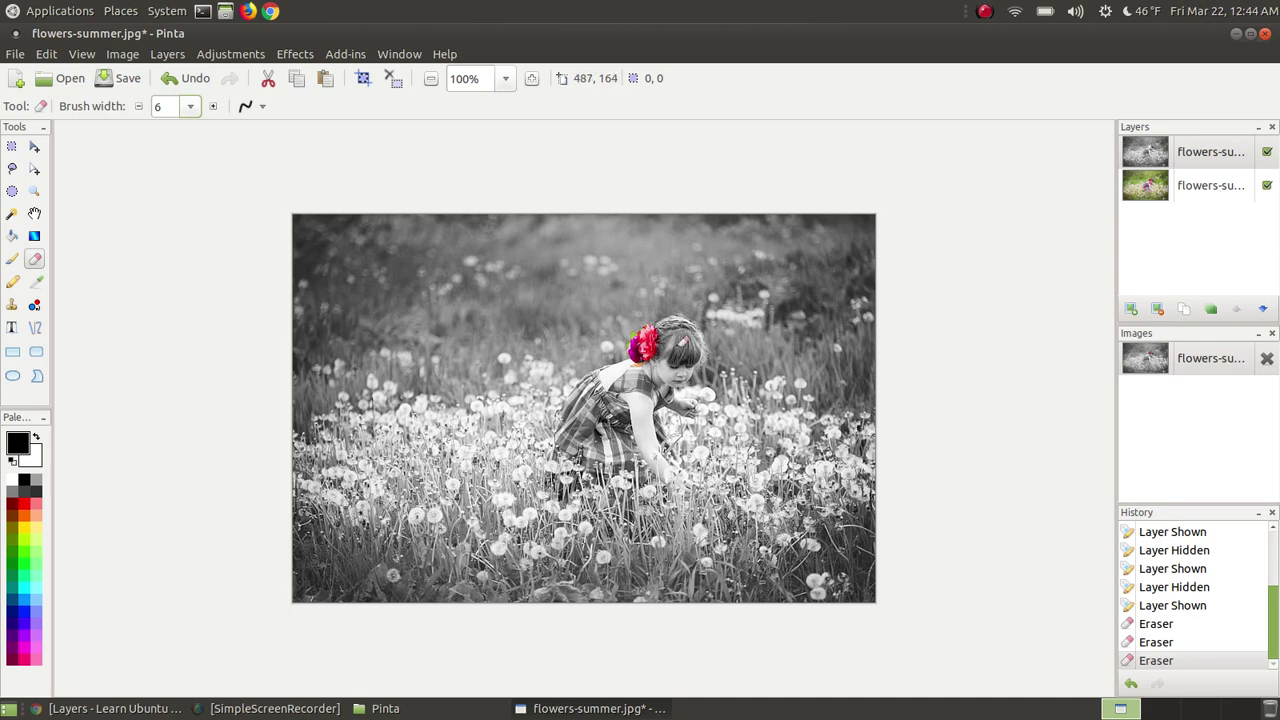
{"action": "left_click", "coordinate": [1267, 185]}
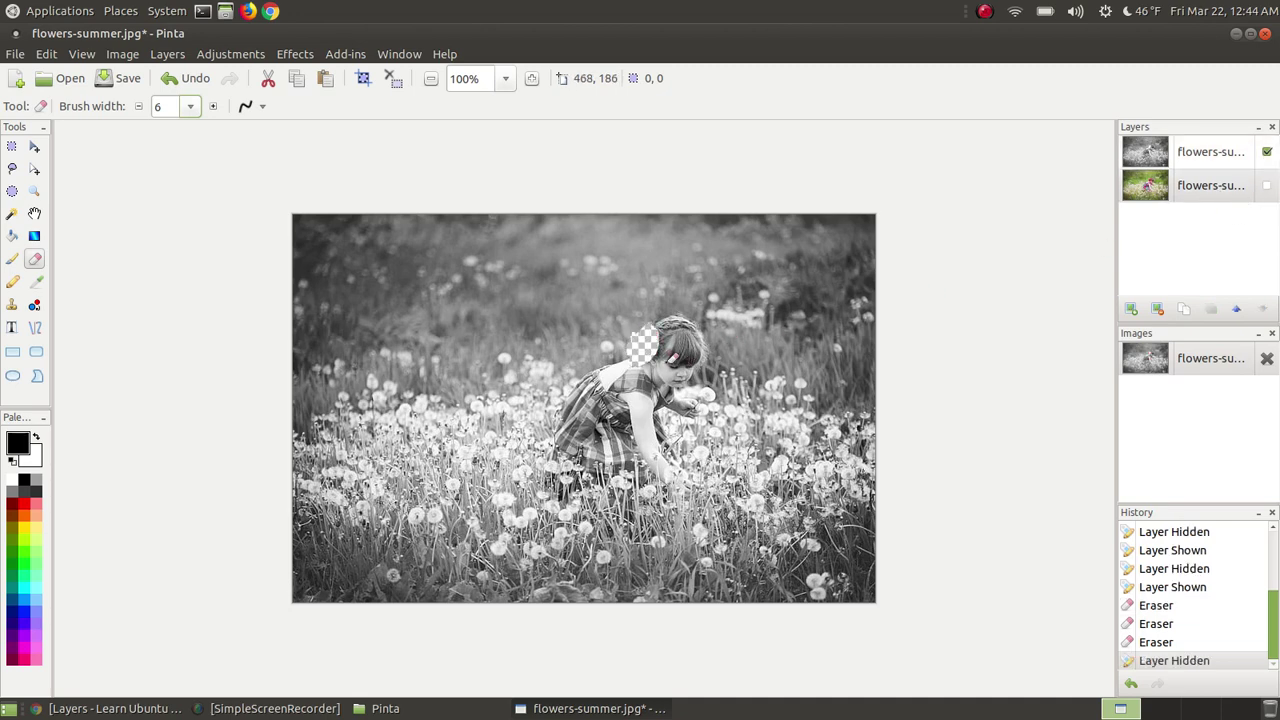
{"action": "left_click", "coordinate": [1267, 186]}
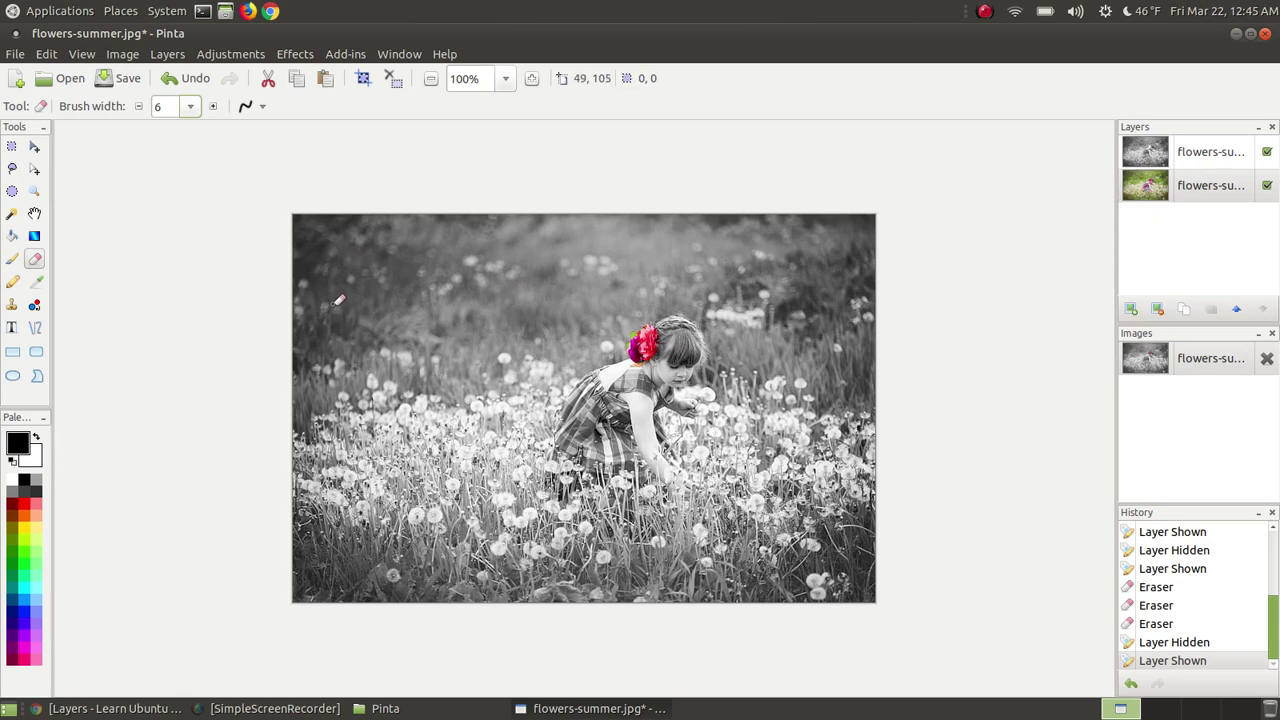
{"action": "left_click_drag", "start_coordinate": [408, 275], "coordinate": [466, 283]}
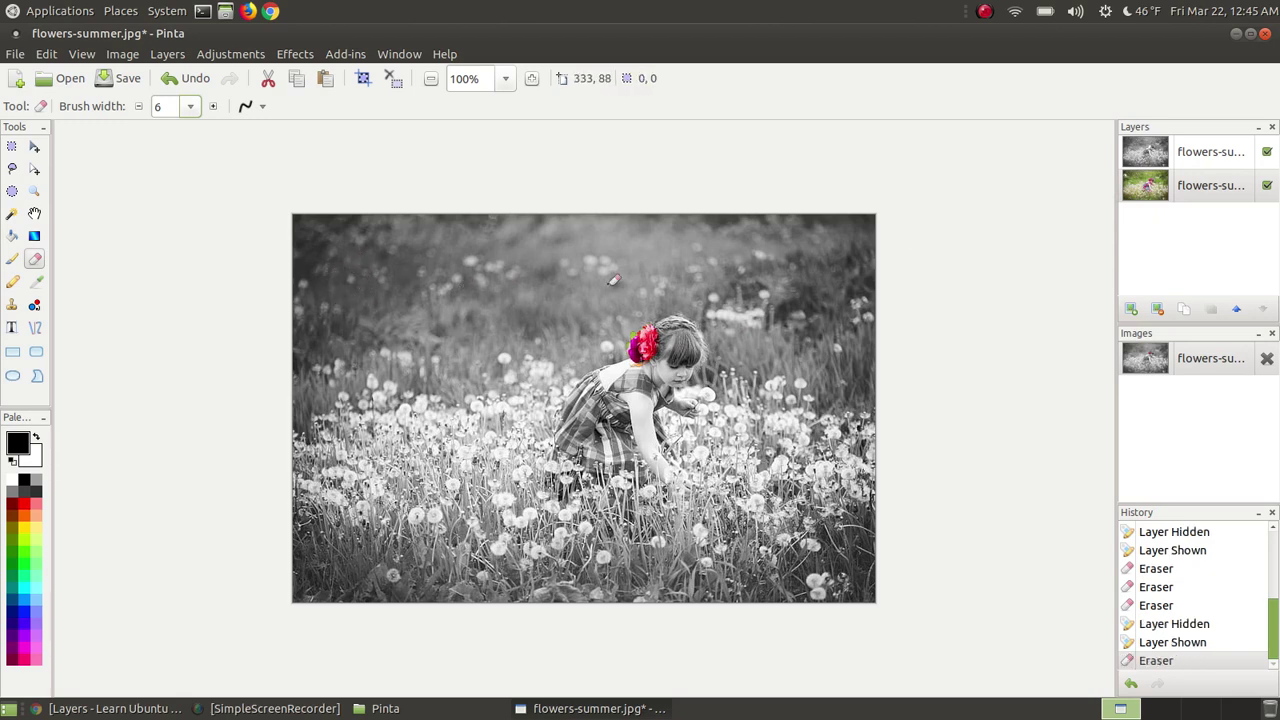
{"action": "left_click", "coordinate": [1265, 184]}
{"action": "left_click", "coordinate": [176, 79]}
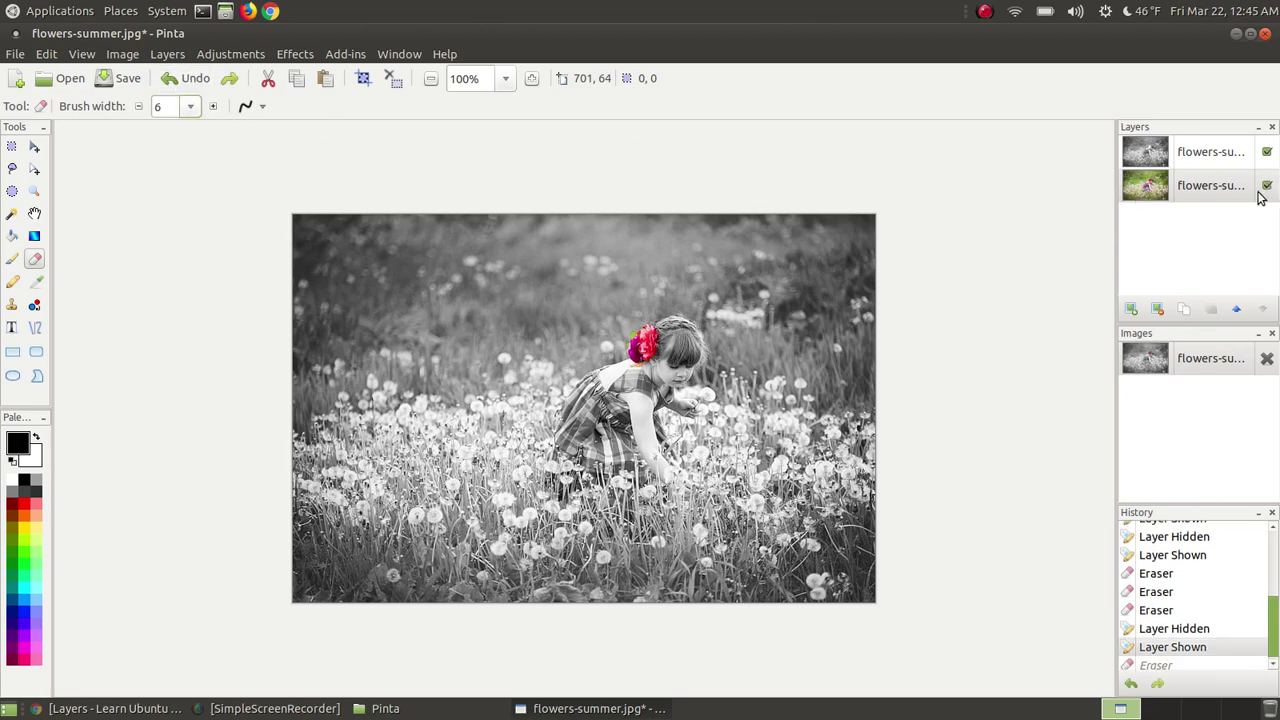
Erase patches of grass near the upper-left, upper-right and lower-right of the photo on the black-and-white layer.
{"action": "left_click", "coordinate": [1201, 155]}
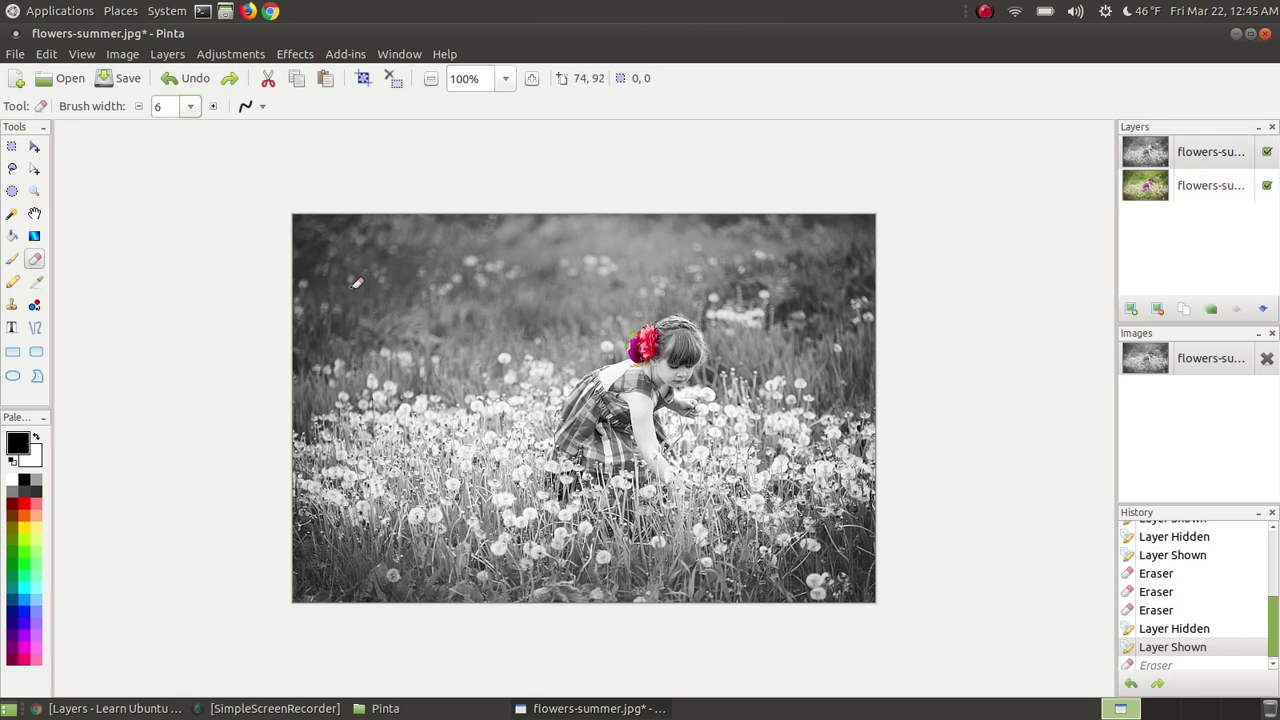
{"action": "mouse_move", "coordinate": [353, 286]}
{"action": "left_mouse_down"}
{"action": "mouse_move", "coordinate": [325, 322]}
{"action": "mouse_move", "coordinate": [310, 302]}
{"action": "mouse_move", "coordinate": [301, 327]}
{"action": "mouse_move", "coordinate": [403, 279]}
{"action": "mouse_move", "coordinate": [400, 298]}
{"action": "mouse_move", "coordinate": [352, 306]}
{"action": "mouse_move", "coordinate": [410, 261]}
{"action": "left_mouse_up"}
{"action": "left_click_drag", "start_coordinate": [337, 324], "coordinate": [339, 322]}
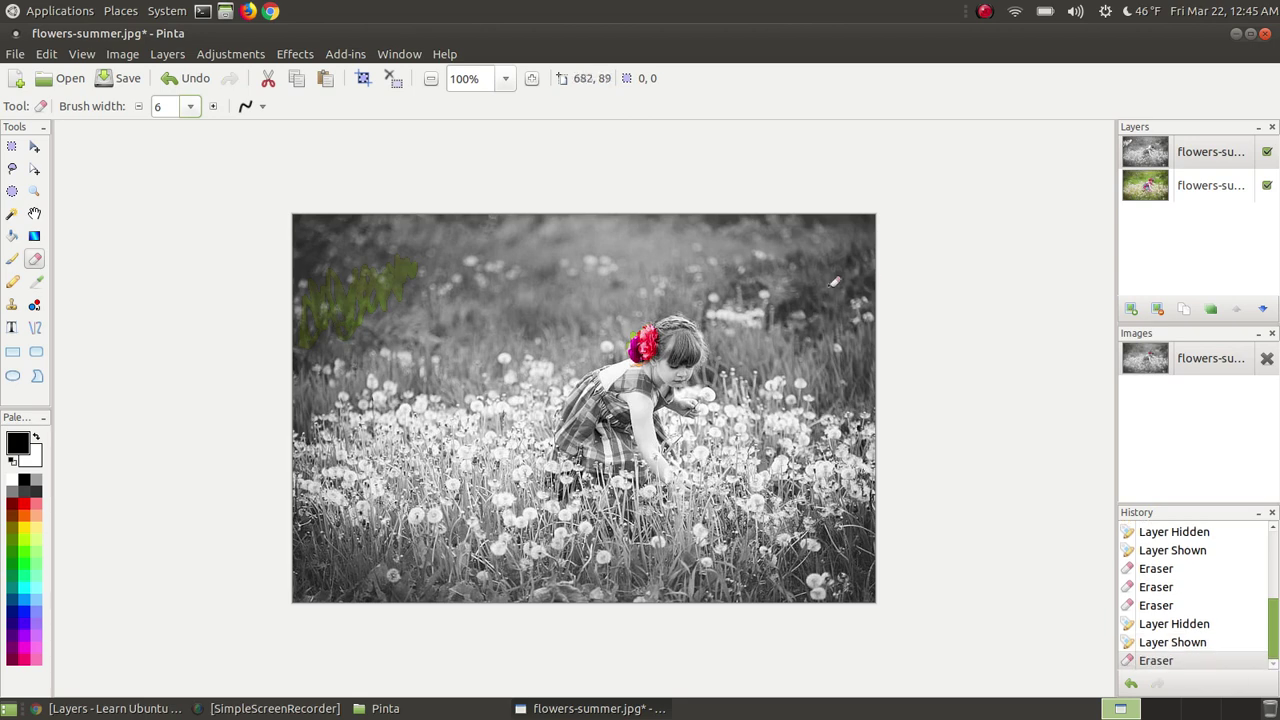
{"action": "mouse_move", "coordinate": [816, 292]}
{"action": "left_mouse_down"}
{"action": "mouse_move", "coordinate": [774, 321]}
{"action": "mouse_move", "coordinate": [814, 311]}
{"action": "mouse_move", "coordinate": [795, 282]}
{"action": "mouse_move", "coordinate": [801, 350]}
{"action": "mouse_move", "coordinate": [863, 377]}
{"action": "mouse_move", "coordinate": [865, 299]}
{"action": "mouse_move", "coordinate": [826, 282]}
{"action": "mouse_move", "coordinate": [852, 406]}
{"action": "mouse_move", "coordinate": [867, 352]}
{"action": "left_mouse_up"}
{"action": "mouse_move", "coordinate": [864, 540]}
{"action": "left_mouse_down"}
{"action": "mouse_move", "coordinate": [857, 577]}
{"action": "mouse_move", "coordinate": [843, 560]}
{"action": "mouse_move", "coordinate": [857, 548]}
{"action": "left_mouse_up"}
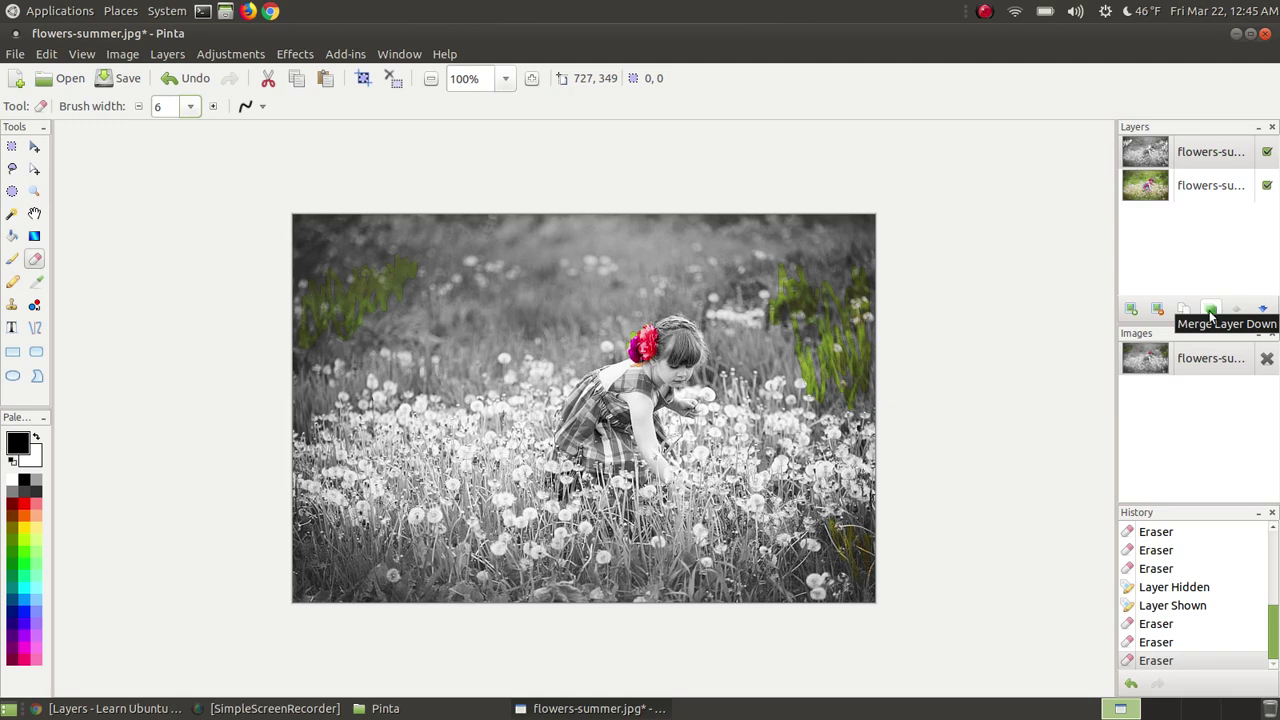
Merge the black-and-white layer down and save the image as flowers.jpg in the Pinta folder with JPEG quality 85.
{"action": "left_click", "coordinate": [1210, 310]}
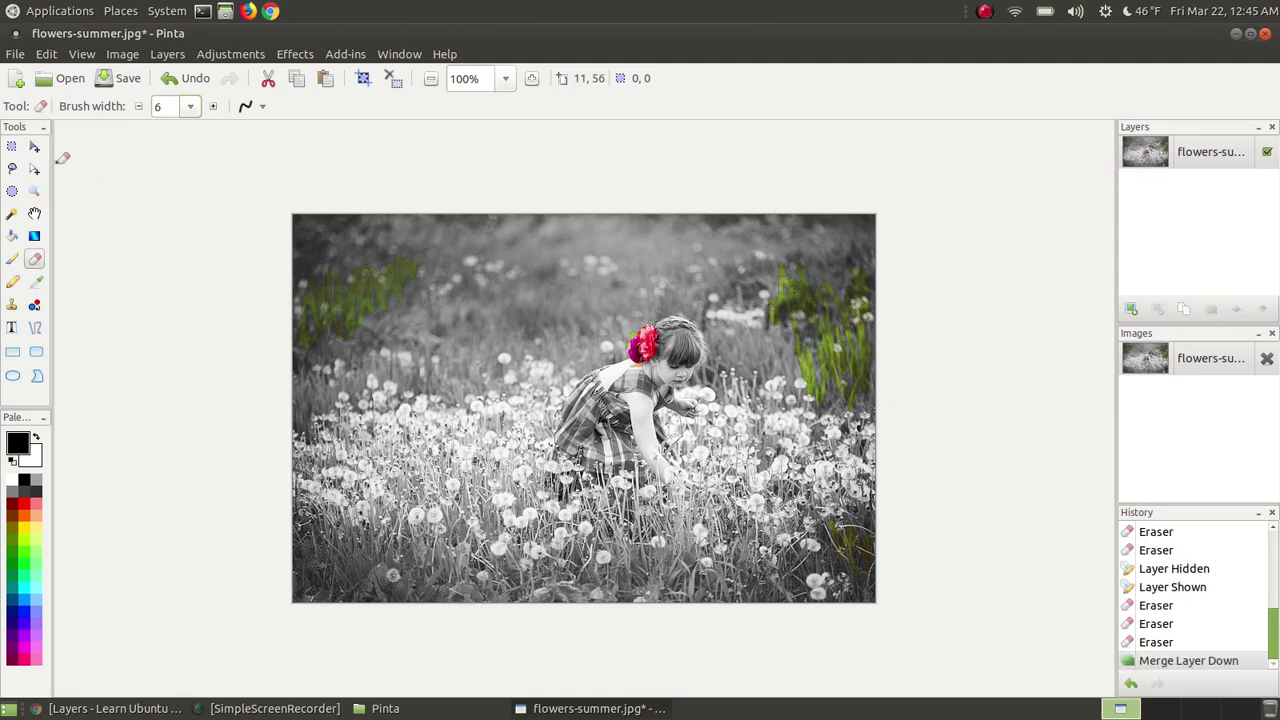
{"action": "left_click", "coordinate": [16, 55]}
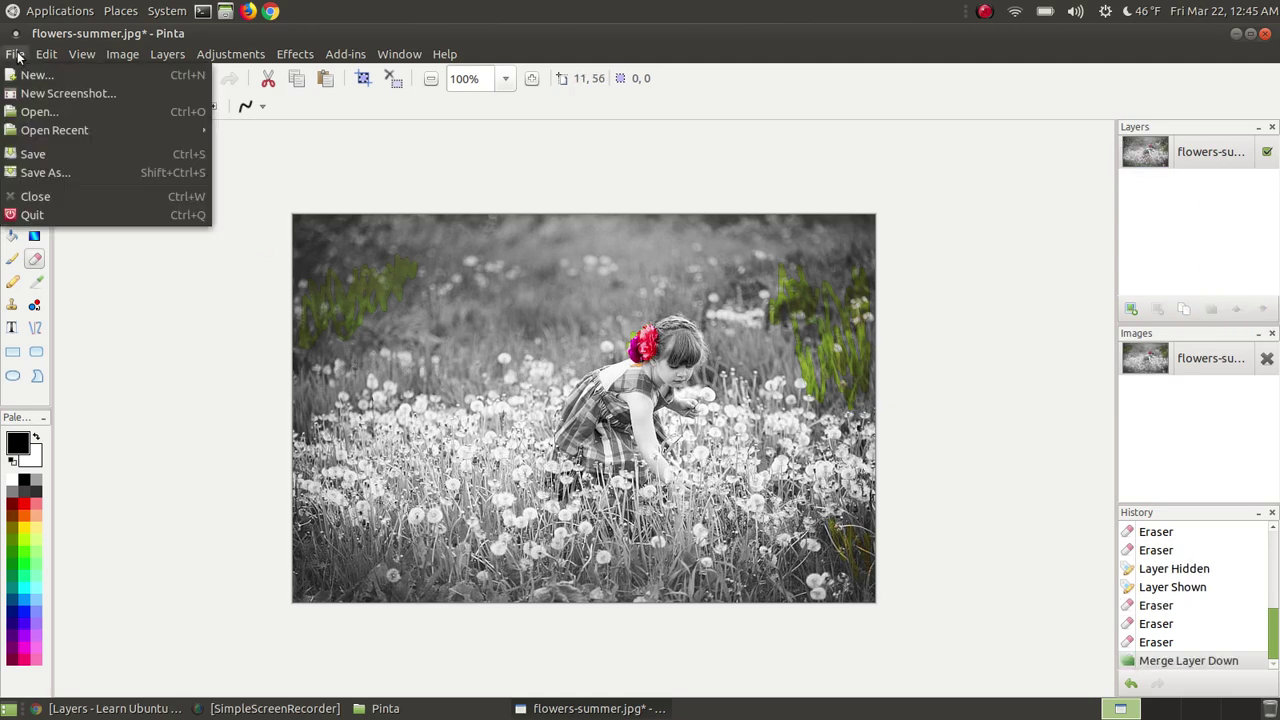
{"action": "left_click", "coordinate": [63, 171]}
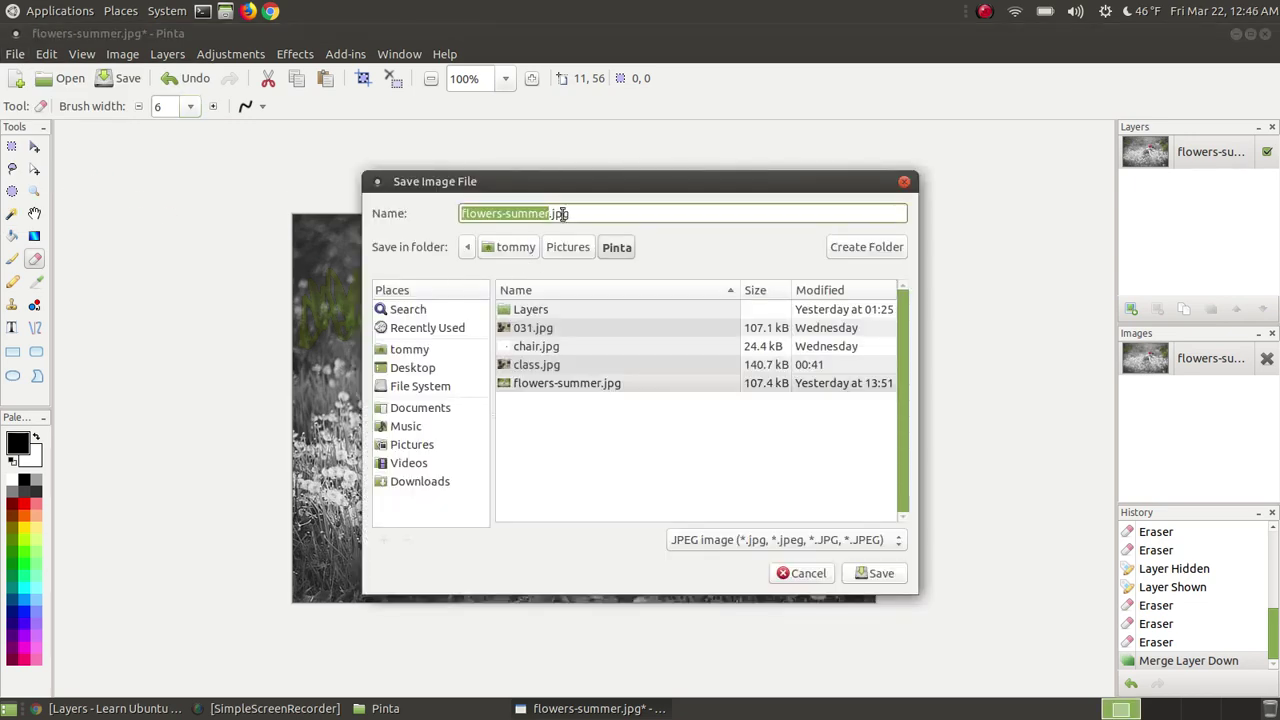
{"action": "left_click", "coordinate": [503, 212]}
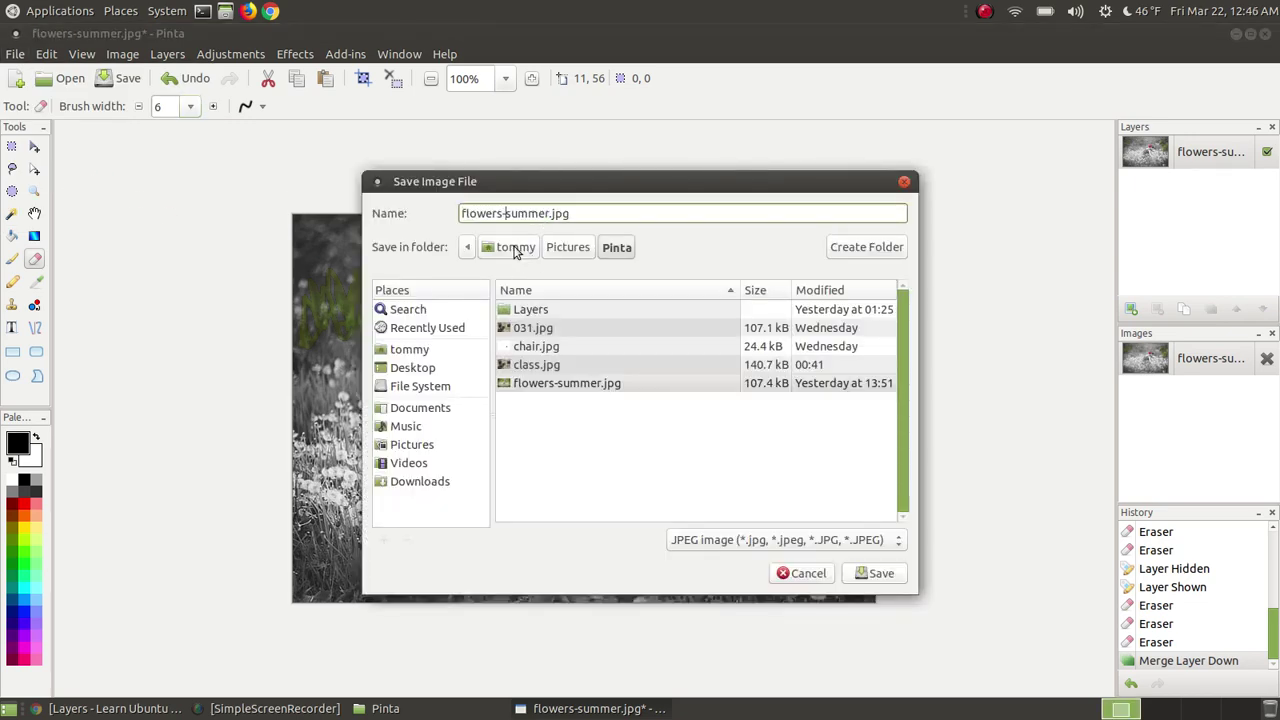
{"action": "key", "text": "BackSpace"}
{"action": "key", "text": "Delete"}
{"action": "key", "text": "Delete"}
{"action": "key", "text": "Delete"}
{"action": "key", "text": "Delete"}
{"action": "key", "text": "Delete"}
{"action": "key", "text": "Delete"}
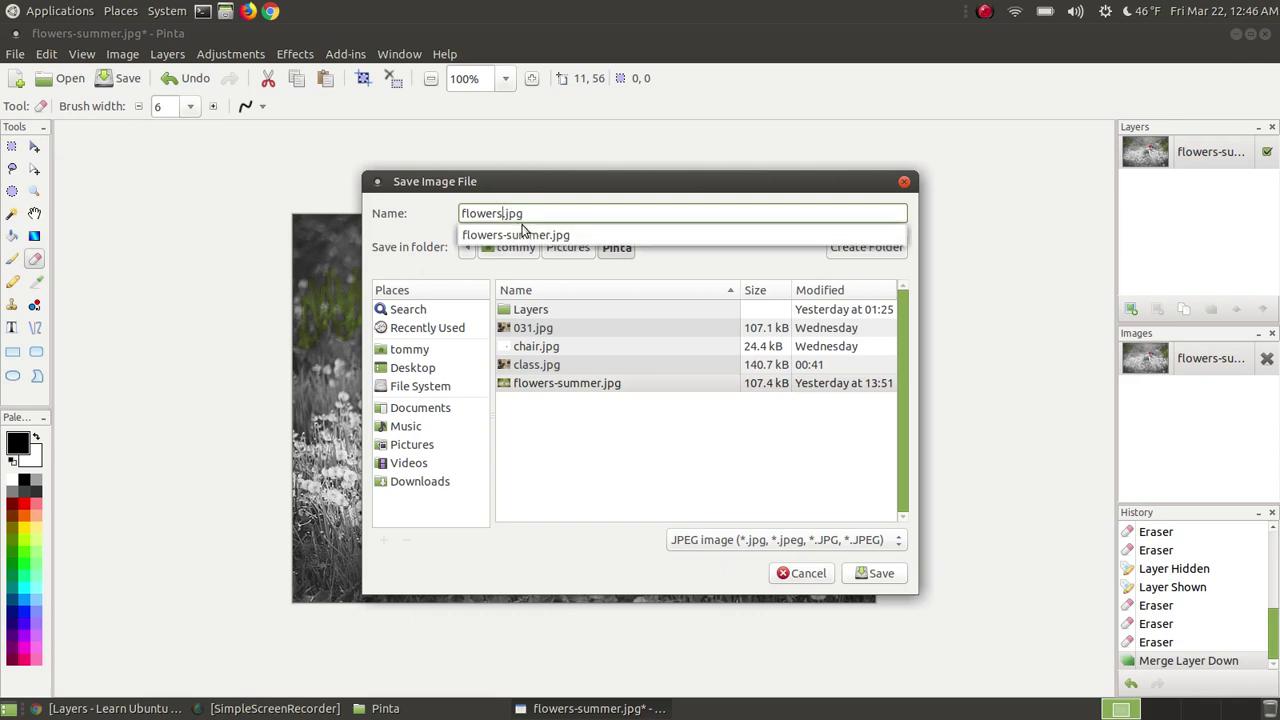
{"action": "left_click", "coordinate": [473, 192]}
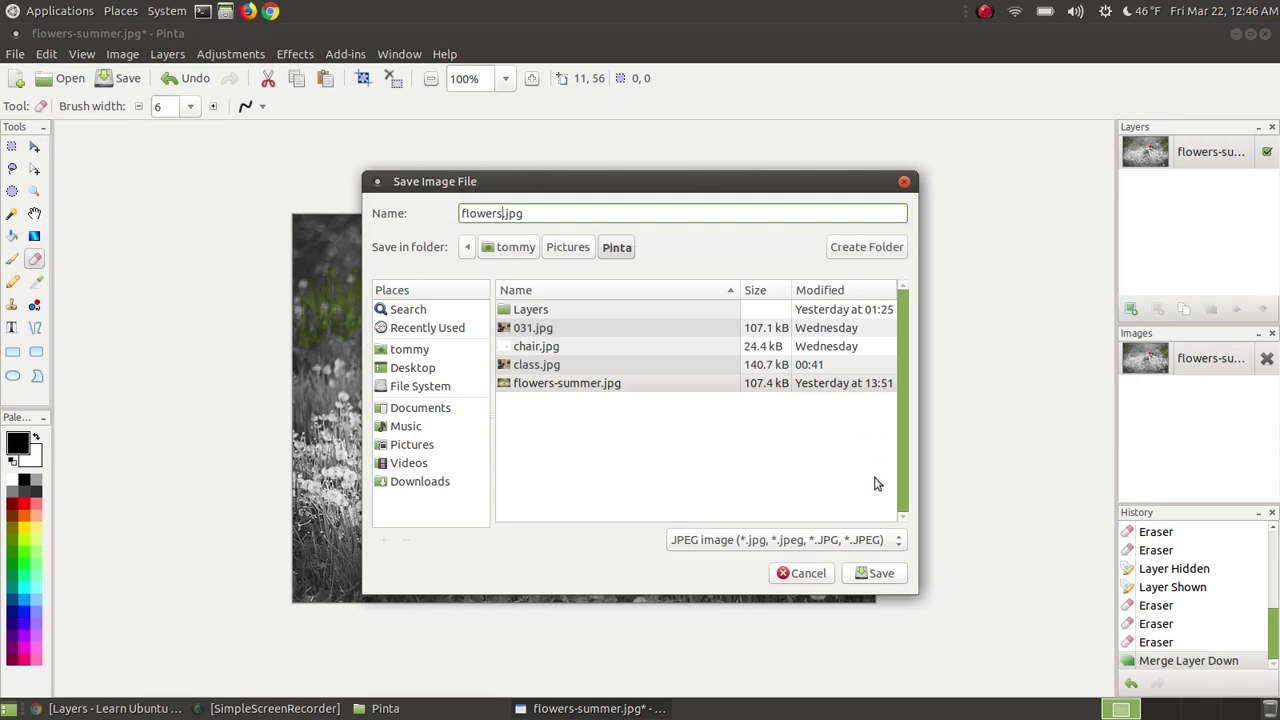
{"action": "left_click", "coordinate": [874, 568]}
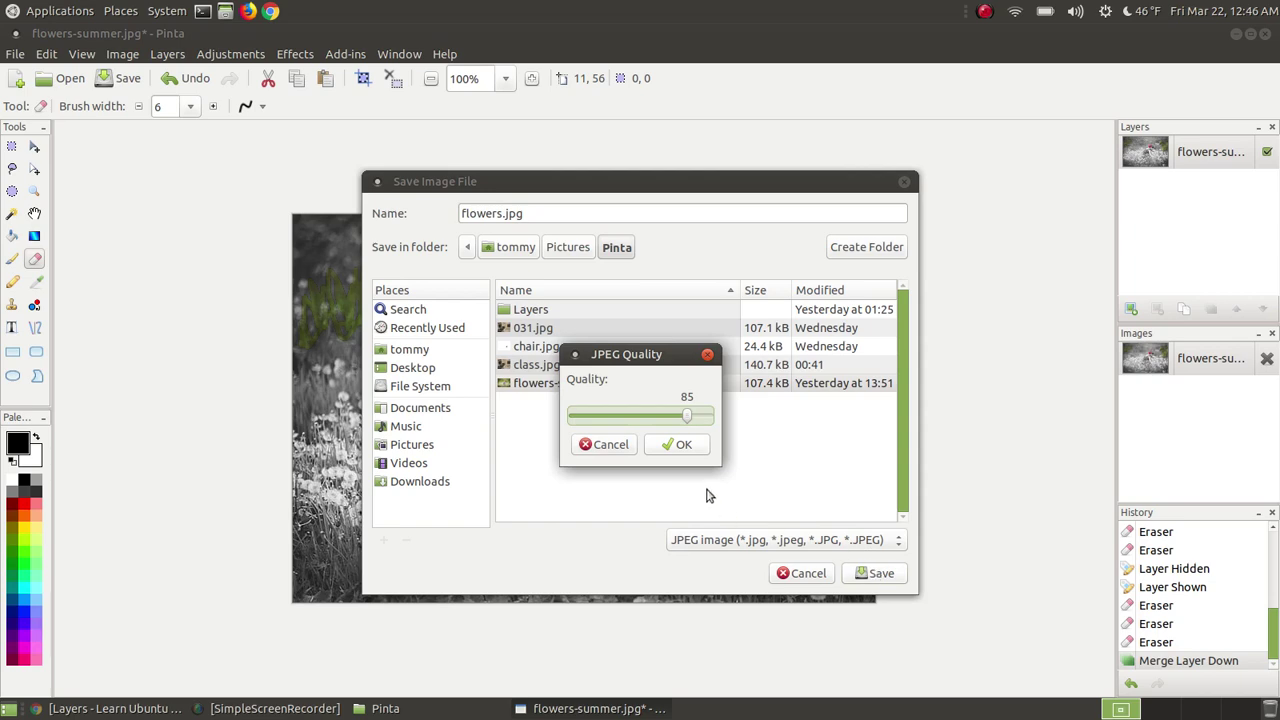
{"action": "left_click", "coordinate": [680, 446]}
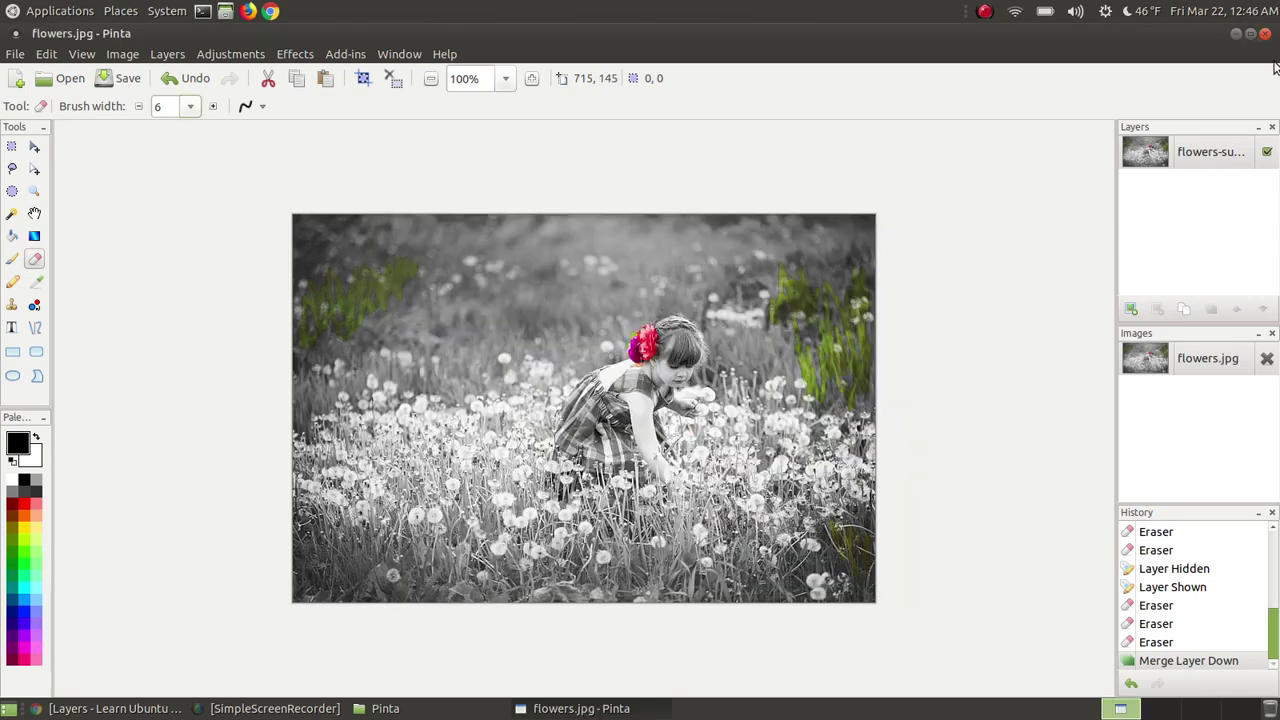
Close Pinta and view flowers-summer.jpg and flowers.jpg in the image viewer to compare the original with the edited copy.
{"action": "left_click", "coordinate": [1265, 33]}
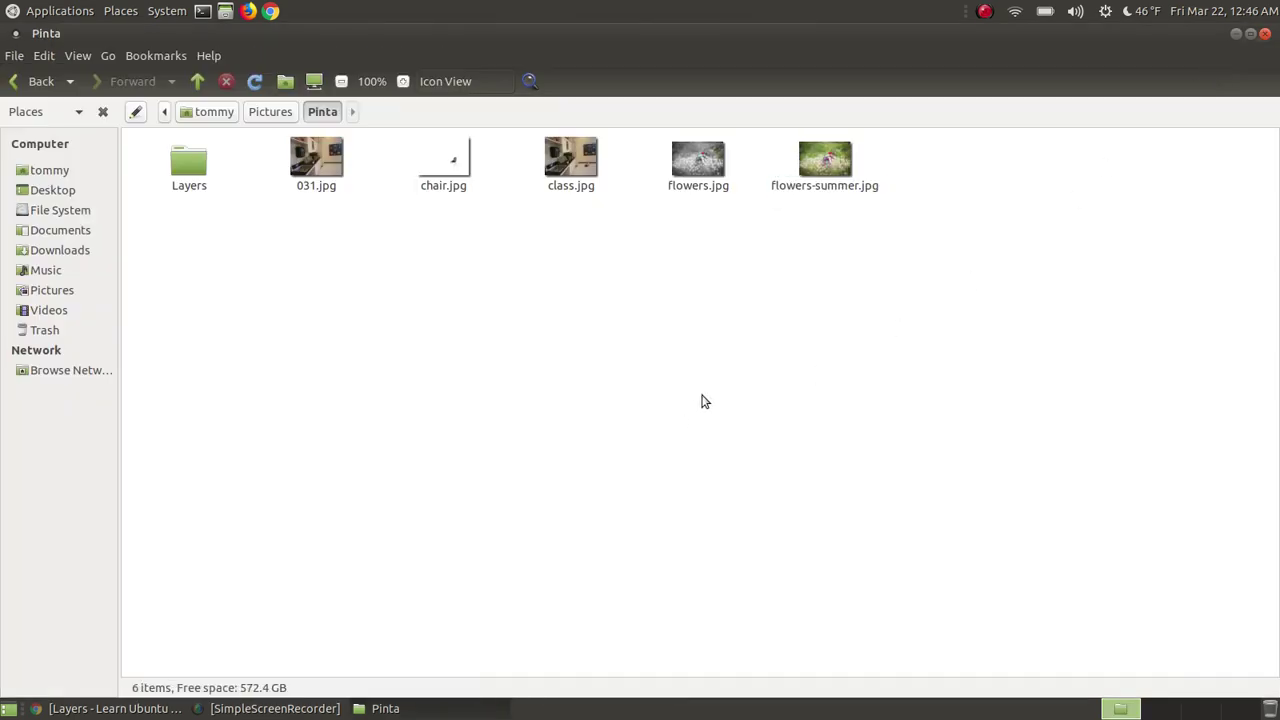
{"action": "double_click", "coordinate": [826, 165]}
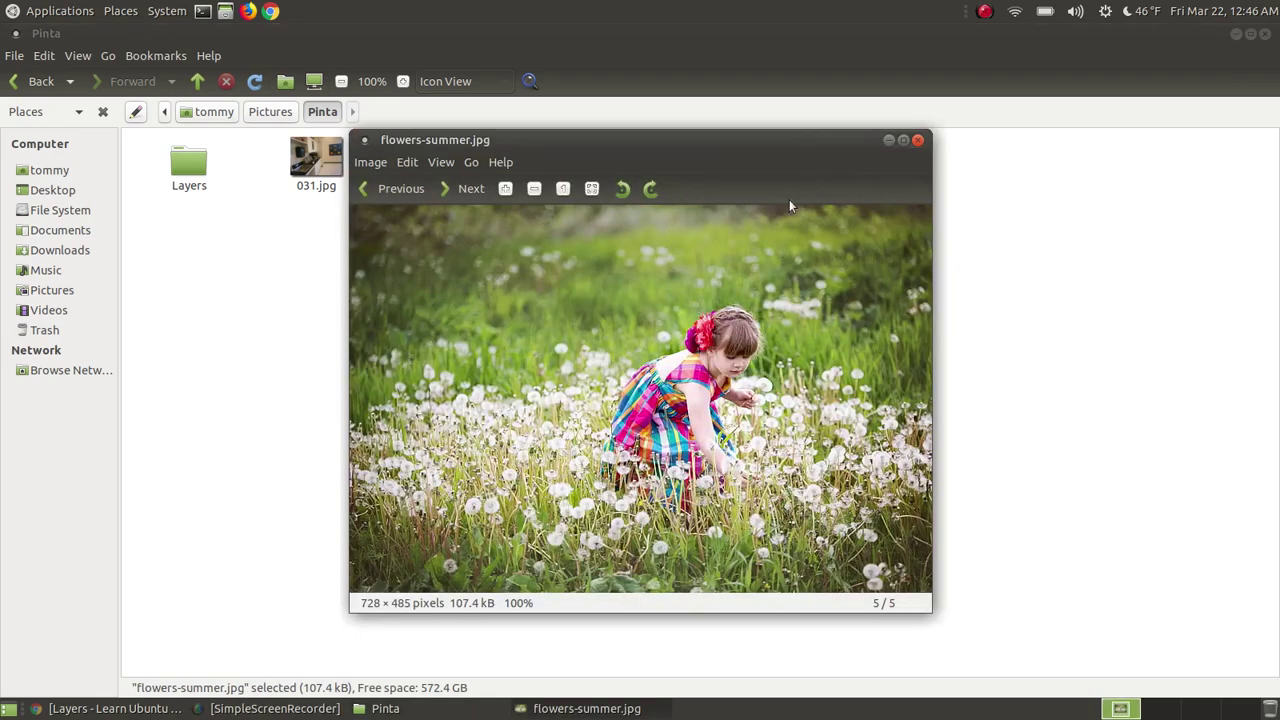
{"action": "left_click", "coordinate": [918, 140]}
{"action": "double_click", "coordinate": [698, 160]}
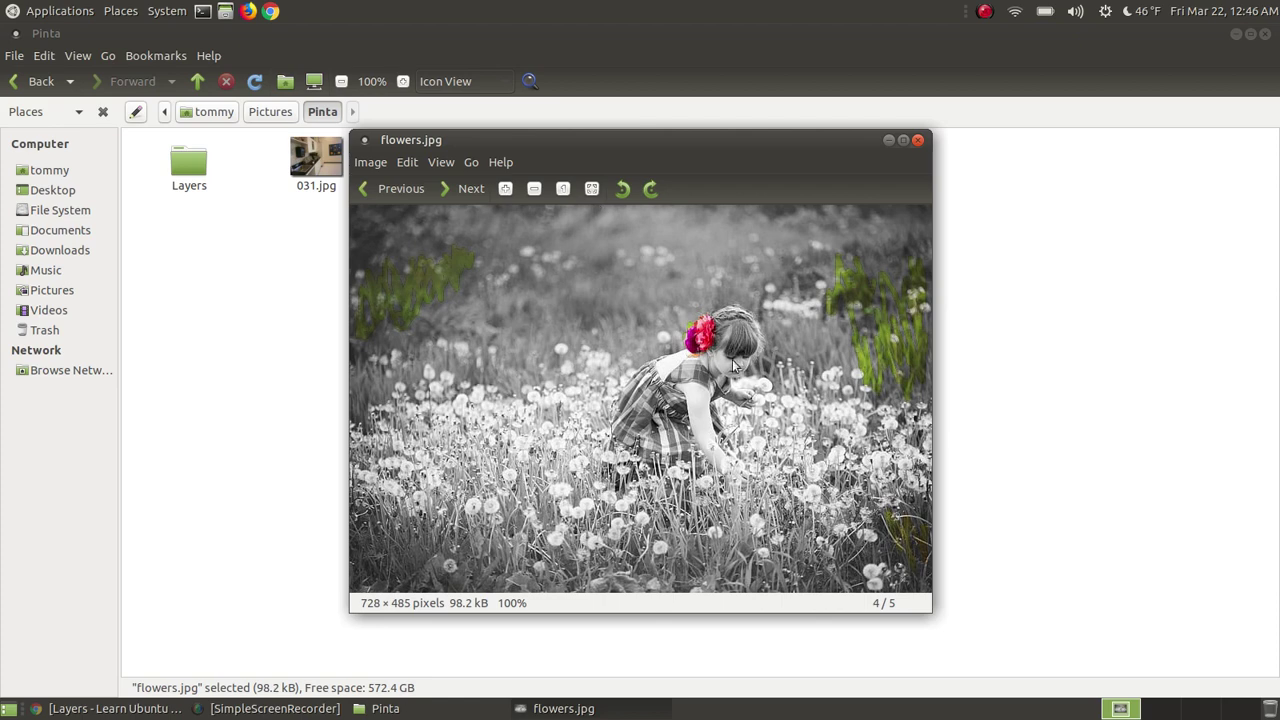
{"action": "left_click", "coordinate": [918, 141]}
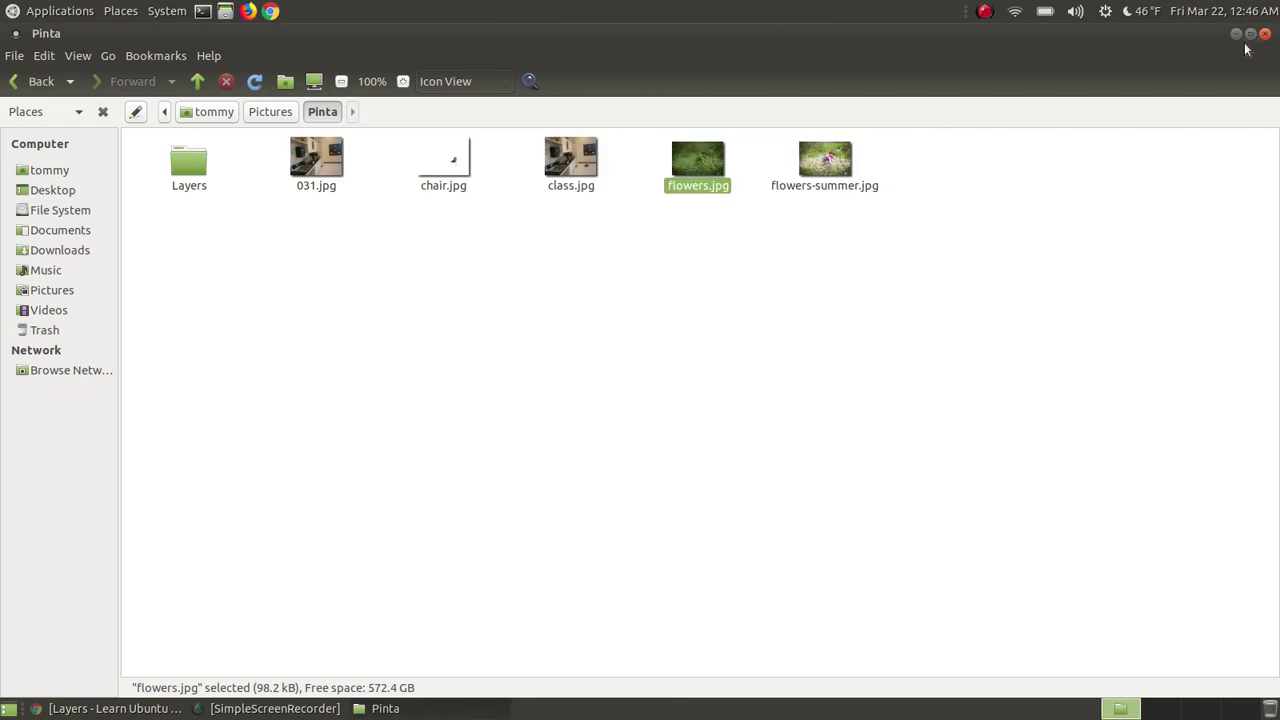
Minimize the Pinta folder window, launch the Pinta image editor with a blank image, and look over its layer commands.
{"action": "left_click", "coordinate": [1236, 33]}
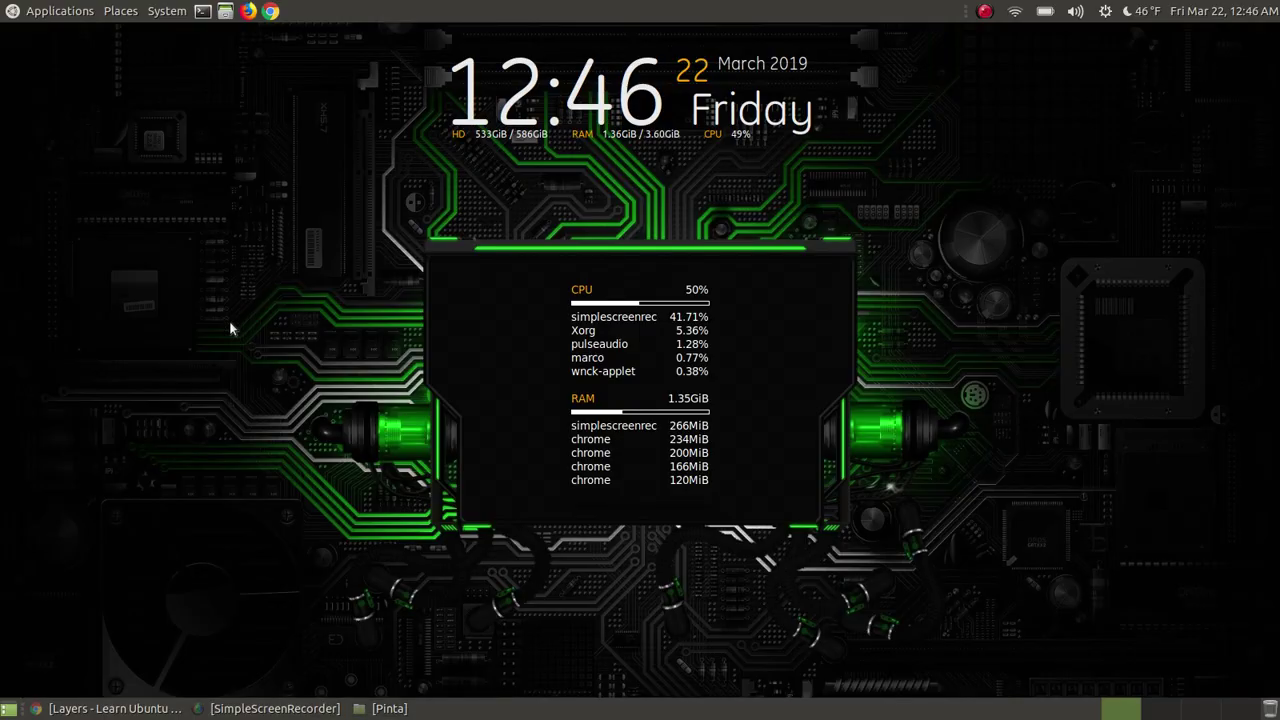
{"action": "left_click", "coordinate": [20, 9]}
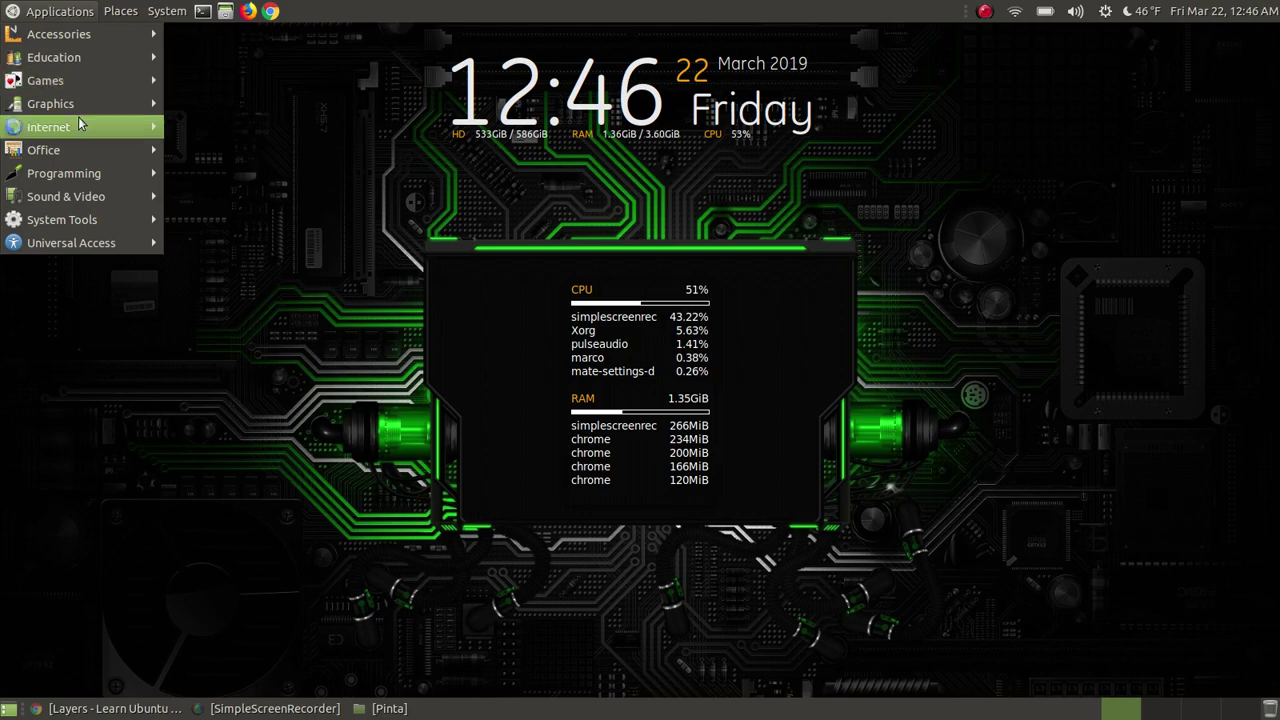
{"action": "mouse_move", "coordinate": [92, 106]}
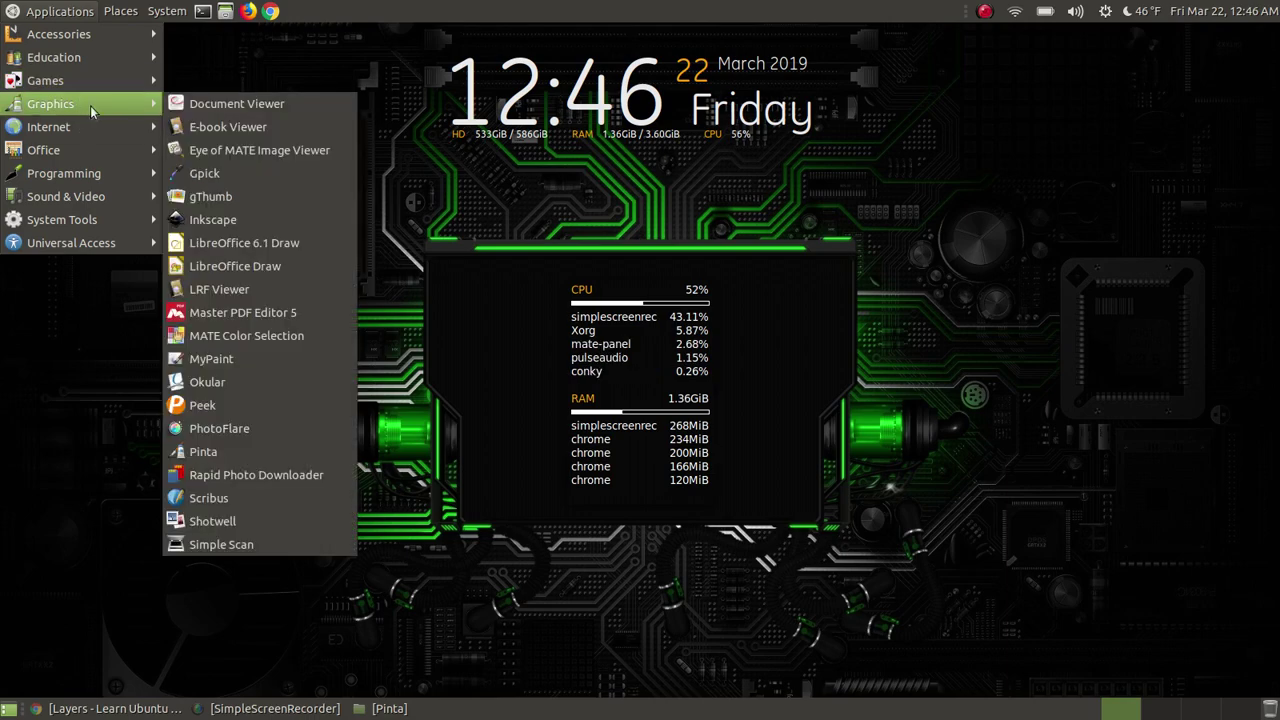
{"action": "left_click", "coordinate": [224, 453]}
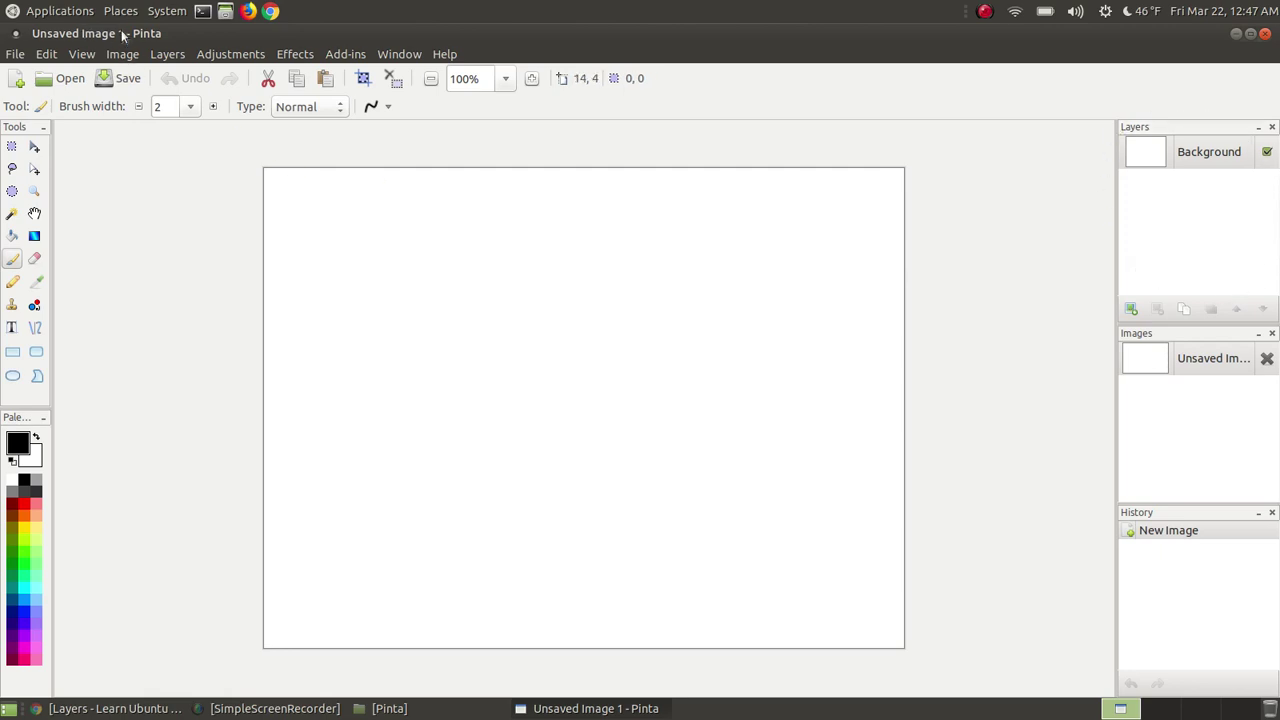
{"action": "left_click", "coordinate": [167, 54]}
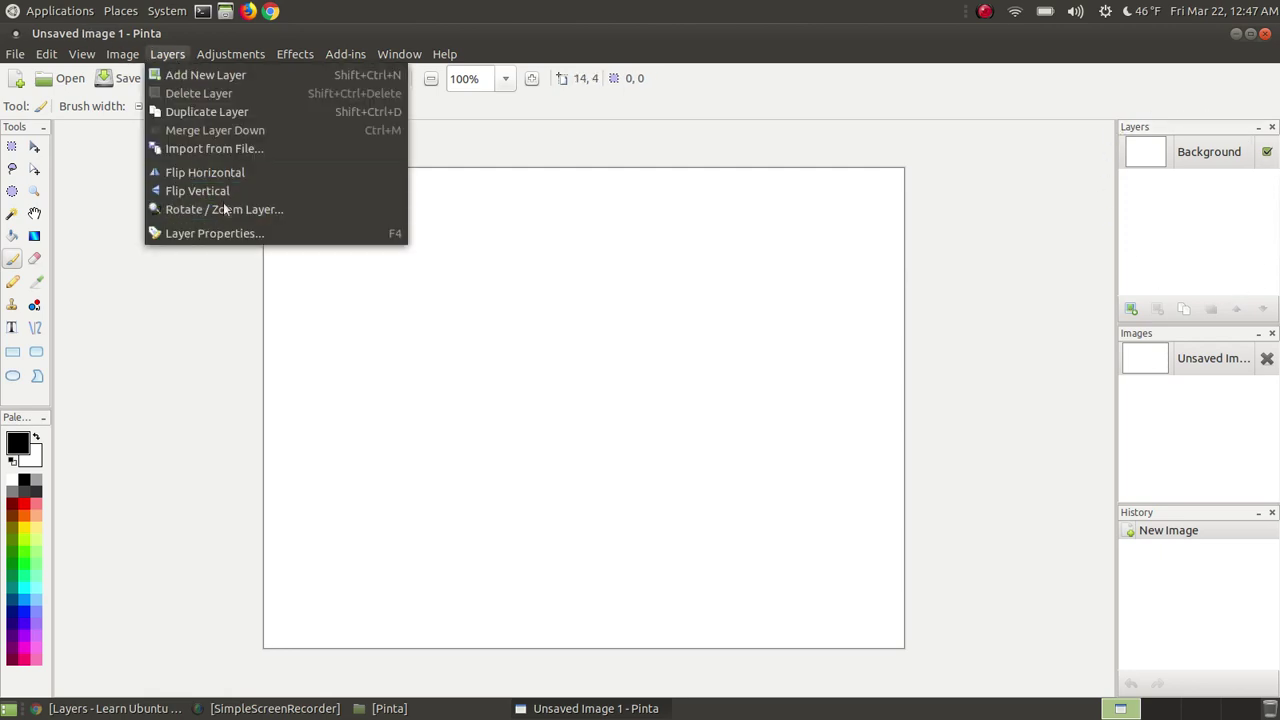
{"action": "left_click", "coordinate": [661, 54]}
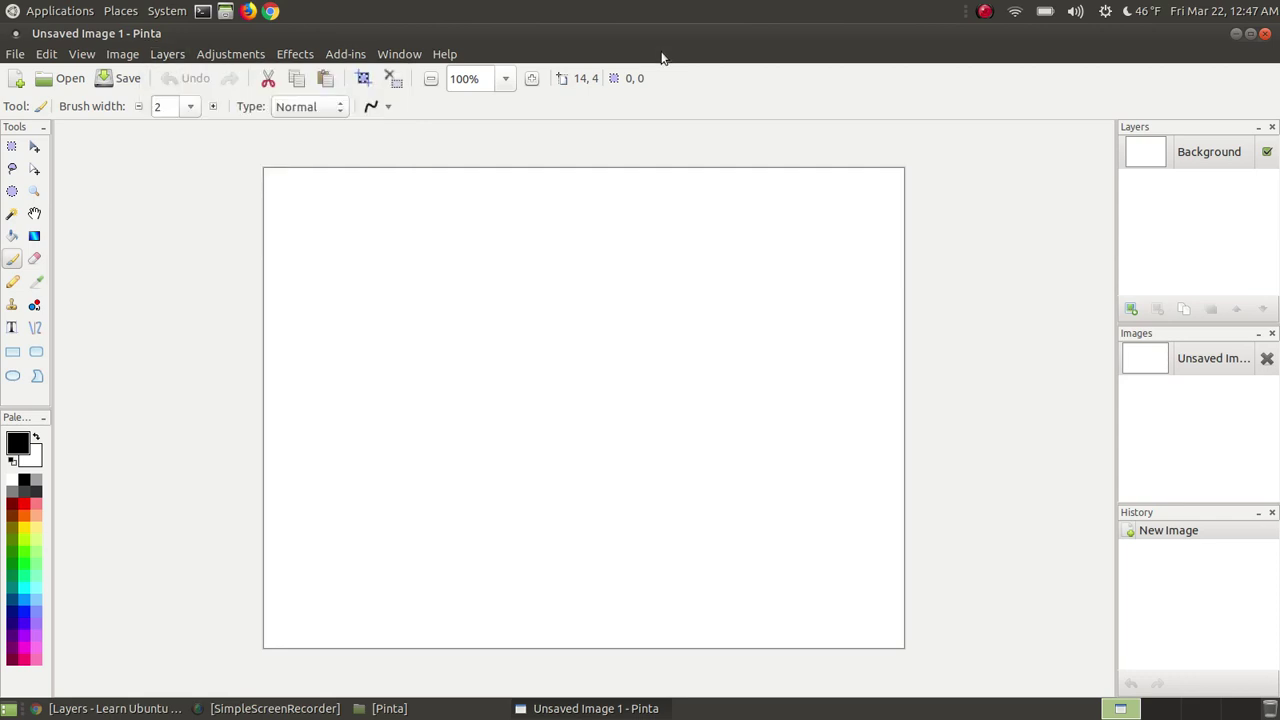